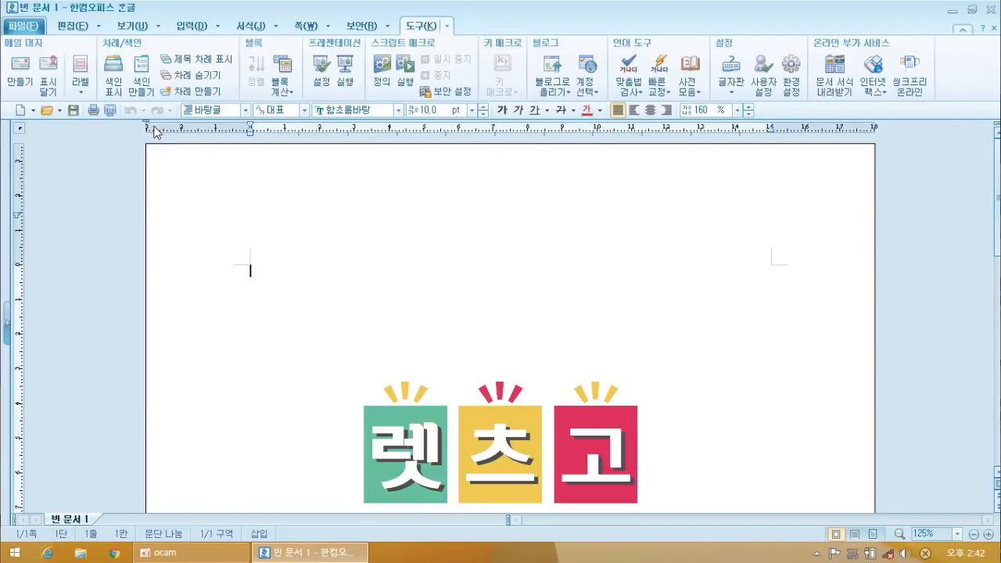
# Examine the commands offered for editing, viewing, input, formatting, page layout, security and tools.
pyautogui.click(39, 25)
pyautogui.click(72, 25)
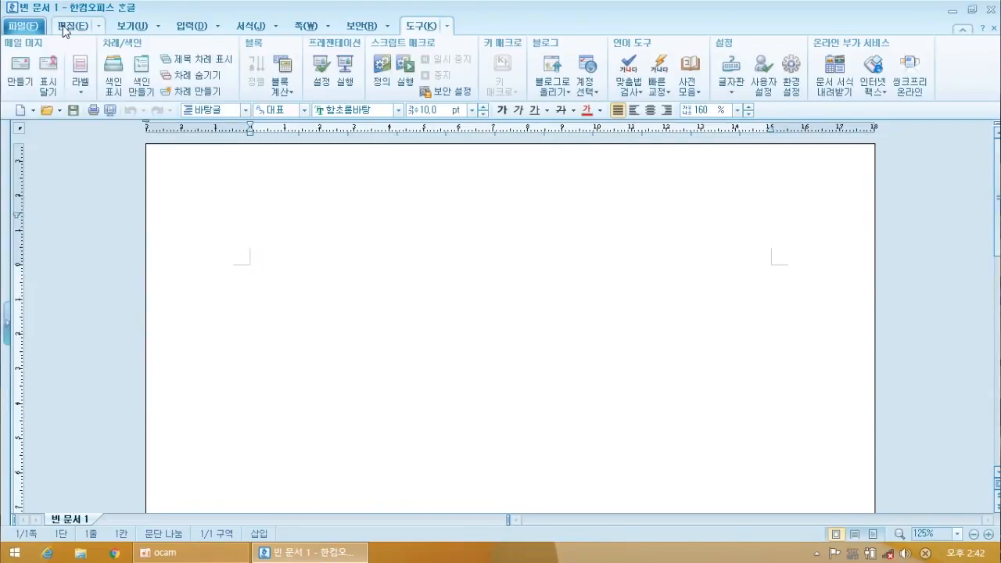
pyautogui.click(100, 27)
pyautogui.click(101, 27)
pyautogui.click(158, 26)
pyautogui.click(218, 27)
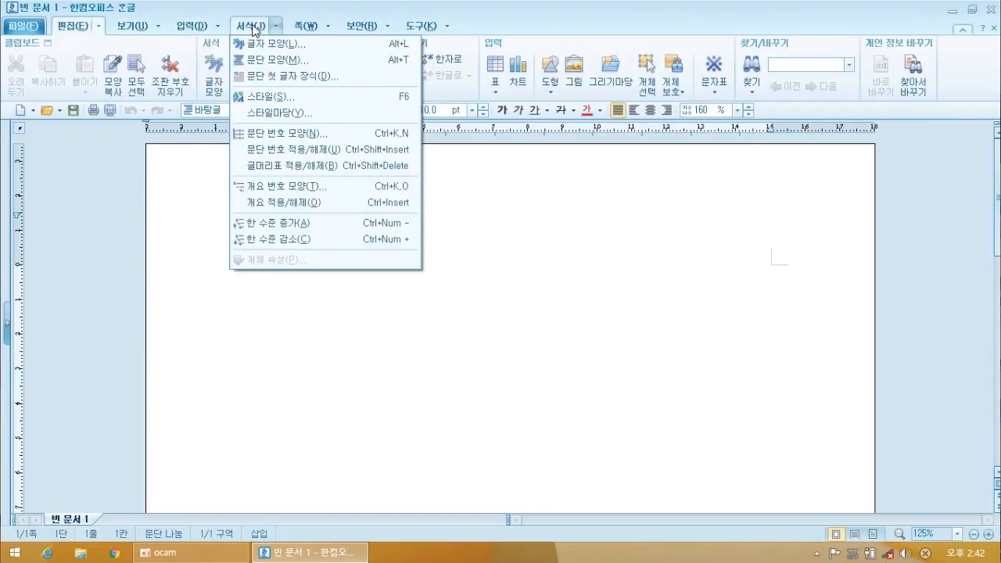
pyautogui.moveTo(426, 26)
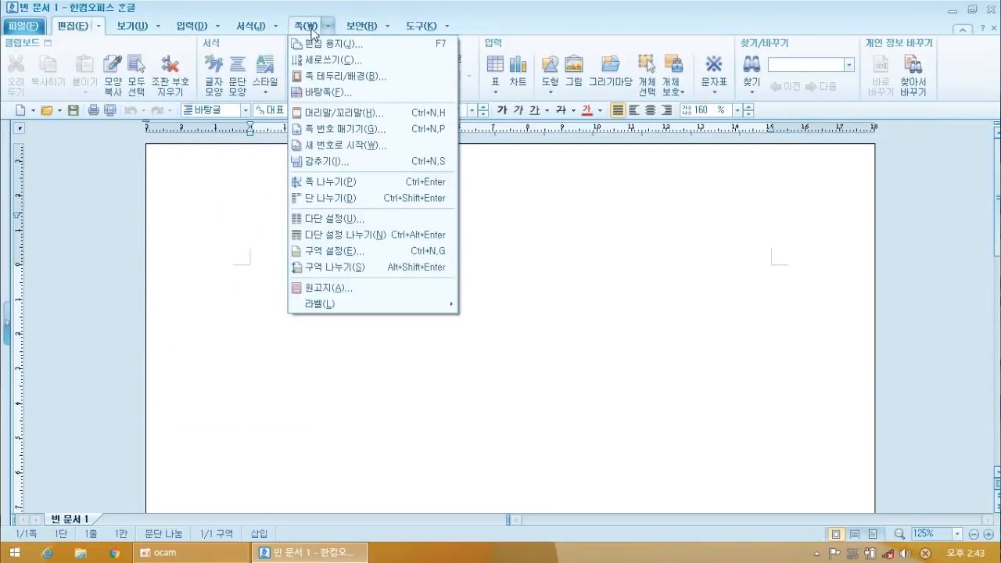
pyautogui.moveTo(270, 28)
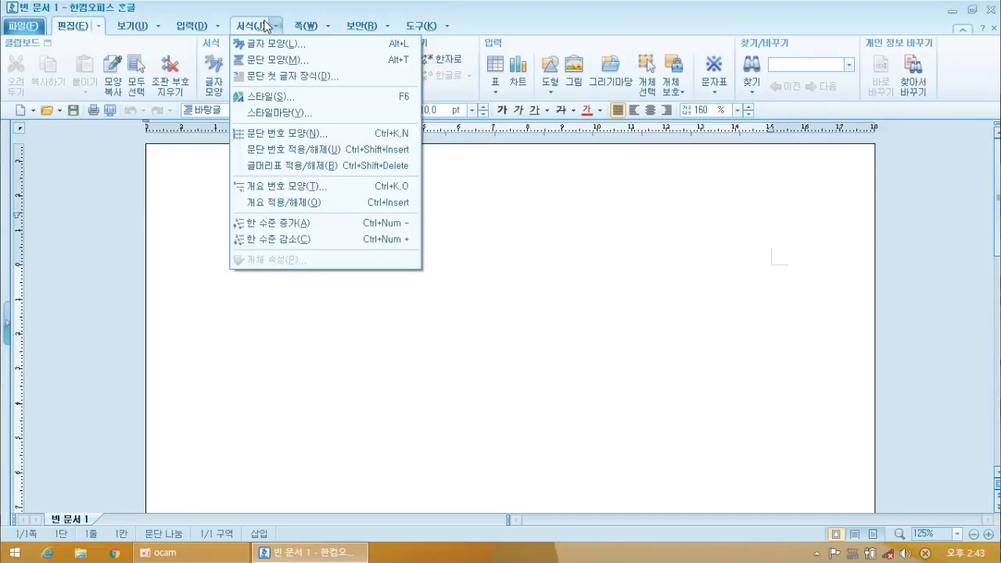
pyautogui.click(303, 341)
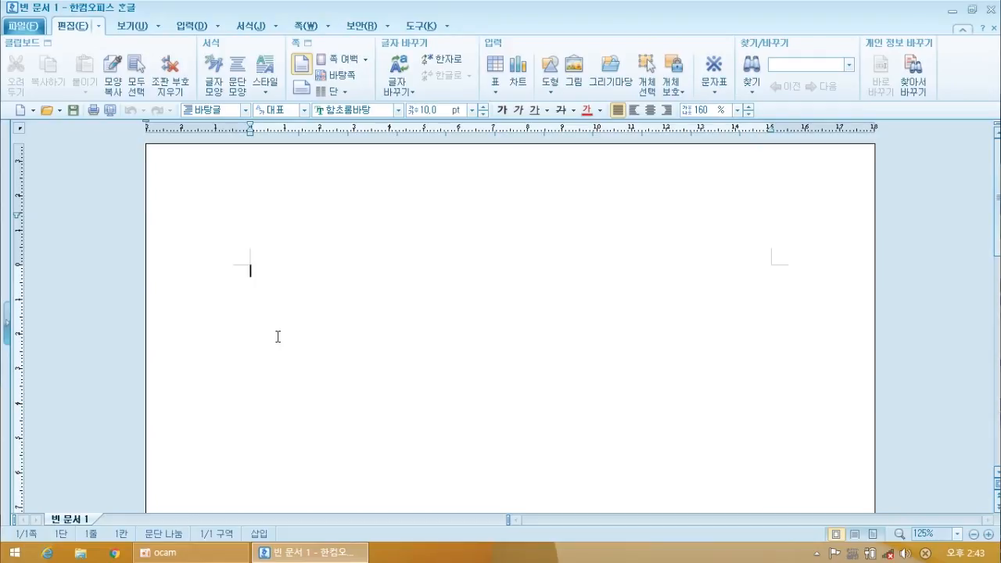
pyautogui.click(99, 28)
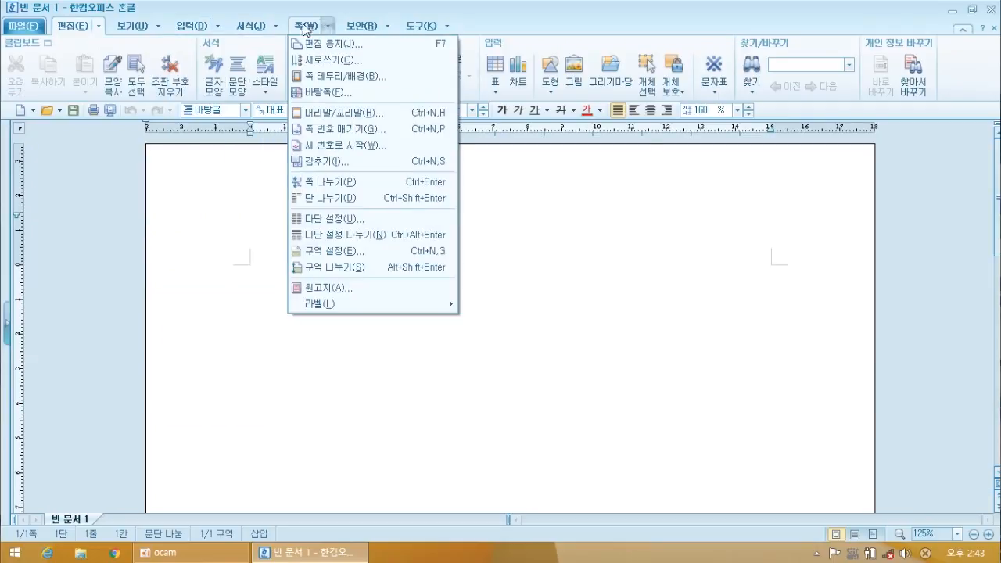
pyautogui.moveTo(365, 26)
pyautogui.click(66, 162)
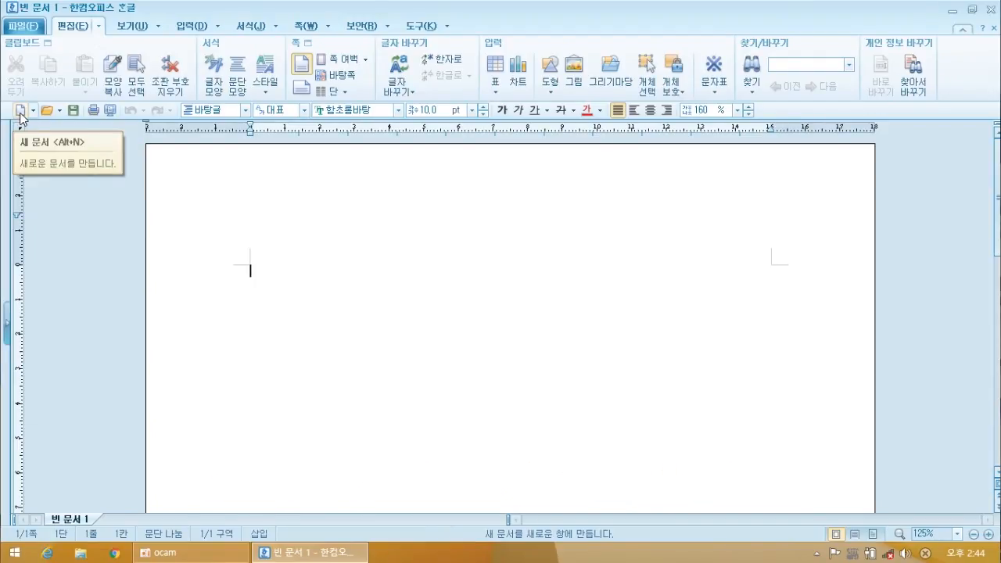
# Create a new blank document in its own window and bring it to the front.
pyautogui.click(21, 118)
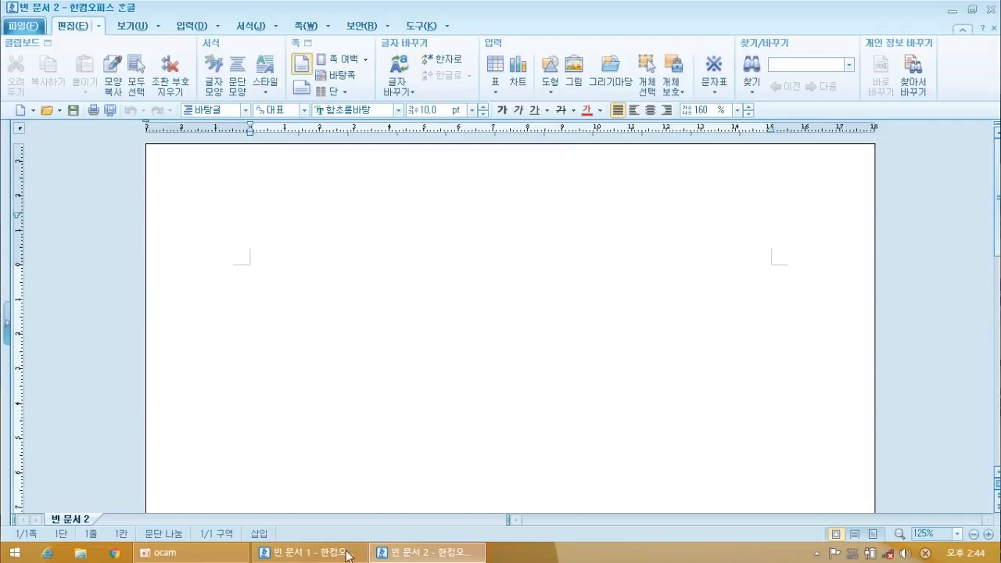
pyautogui.click(424, 553)
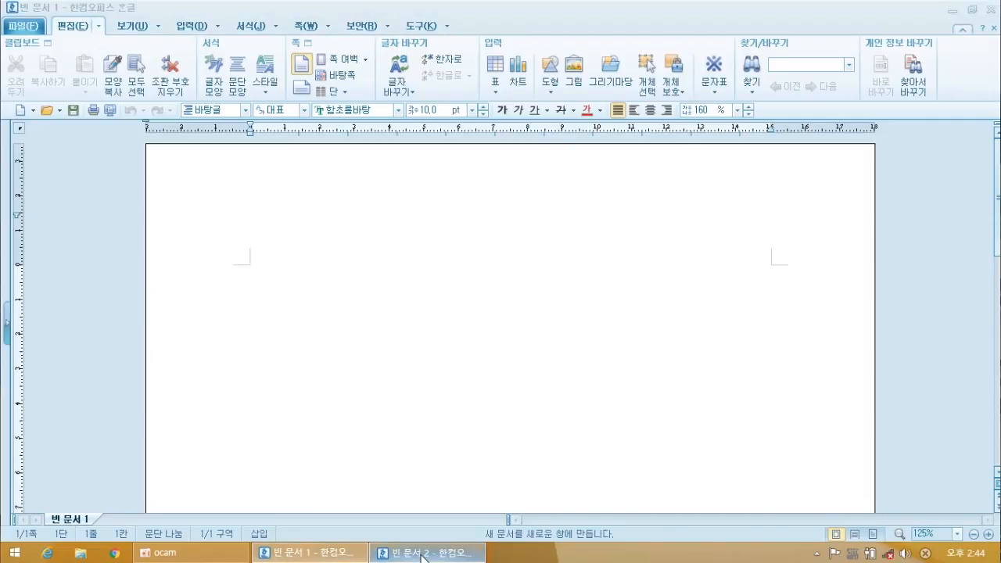
pyautogui.doubleClick(94, 8)
pyautogui.moveTo(184, 112); pyautogui.dragTo(192, 1)
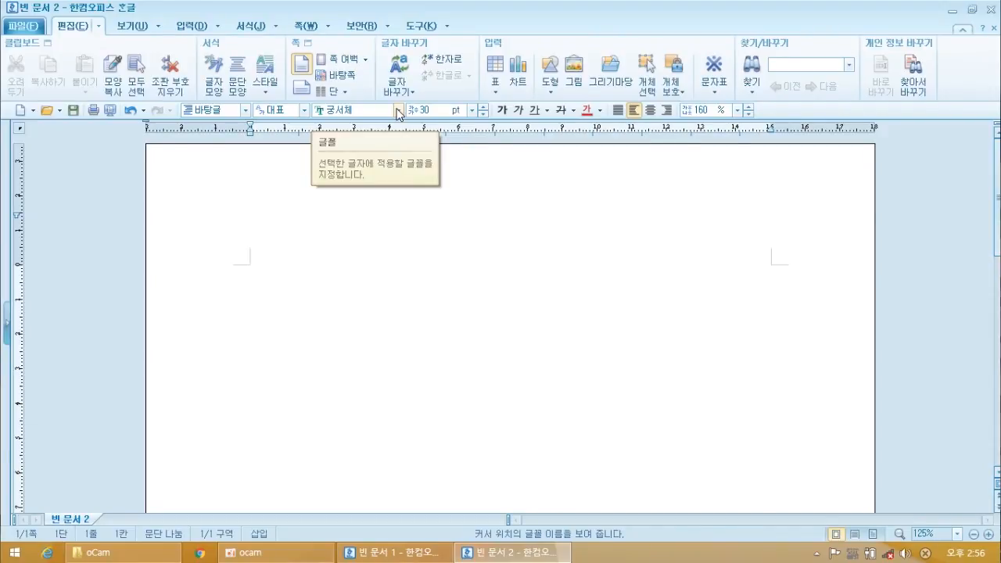
# Set the font to 함초롬돋움, enter the teacher's nickname on the first line and start a new line.
pyautogui.click(399, 112)
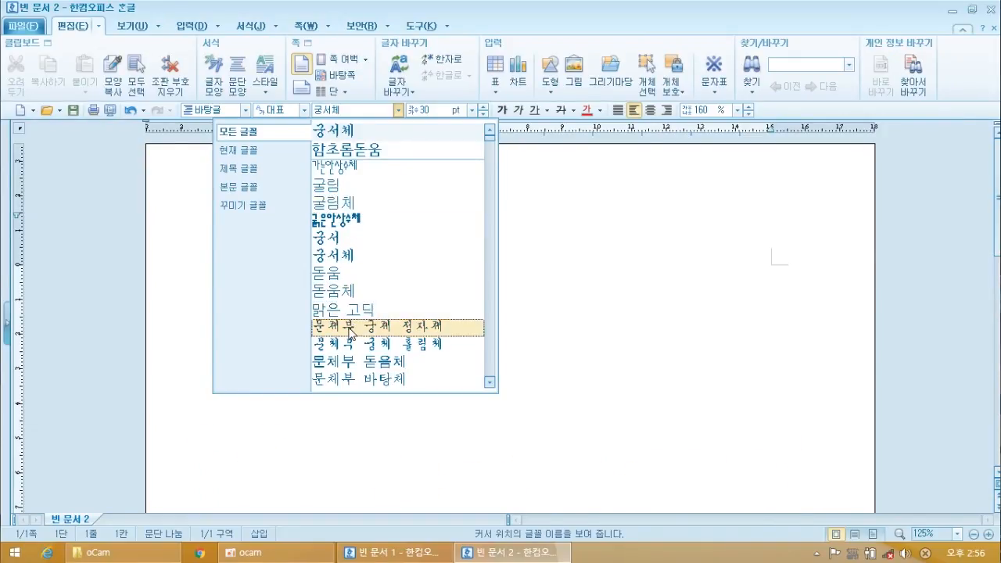
pyautogui.click(347, 150)
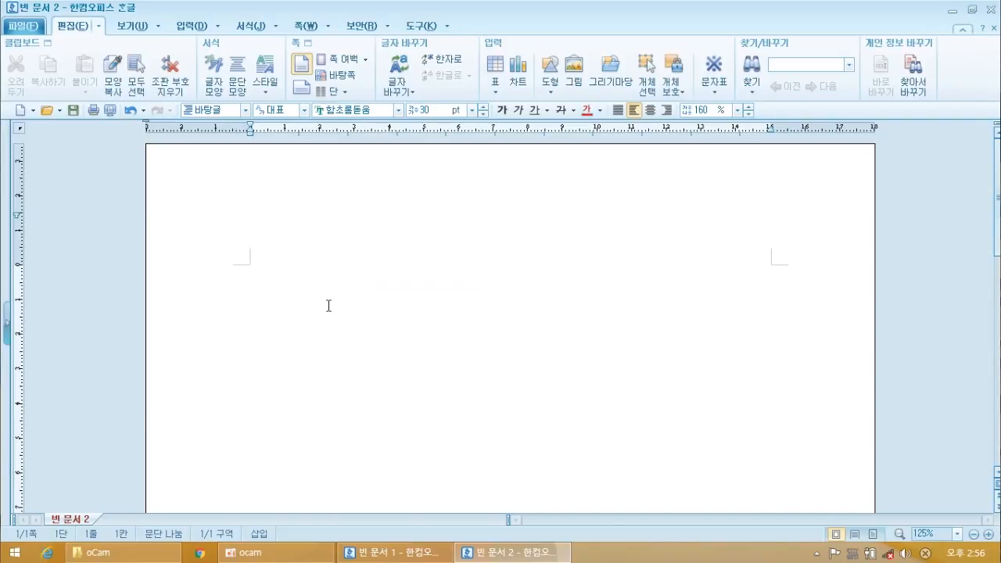
pyautogui.write('와니샘')
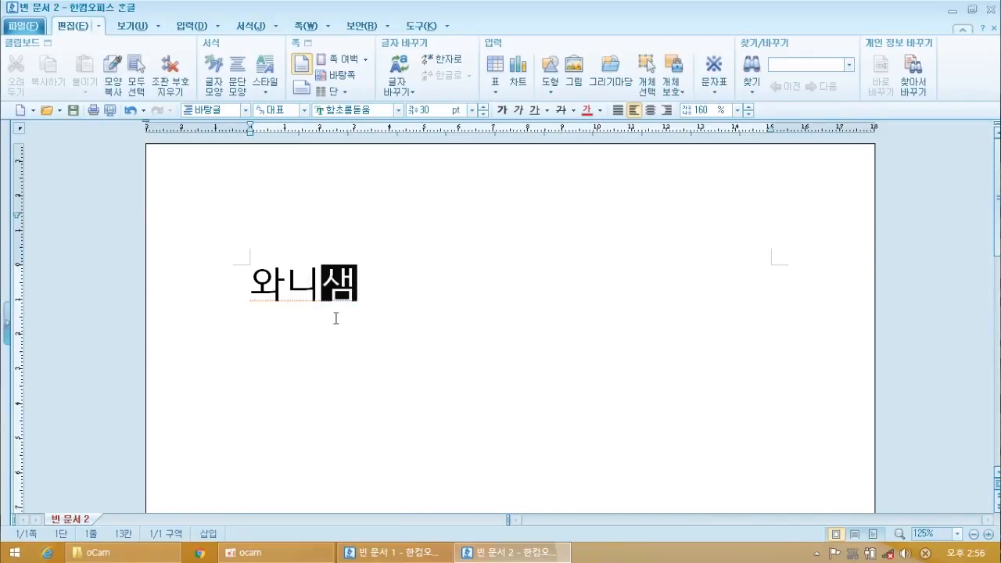
pyautogui.hotkey('ctrl', 'a')
pyautogui.click(266, 280)
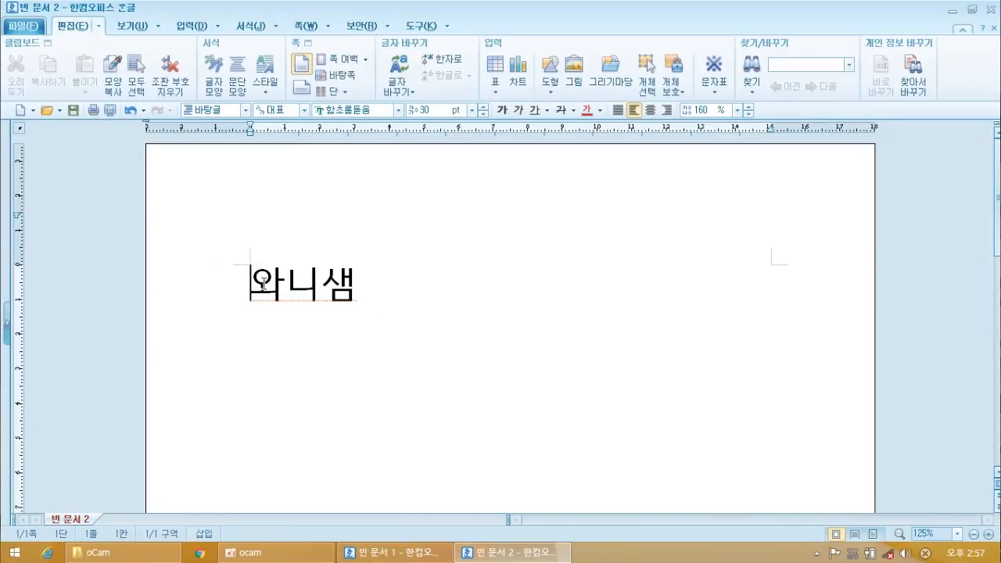
pyautogui.click(405, 310)
pyautogui.press('Return')
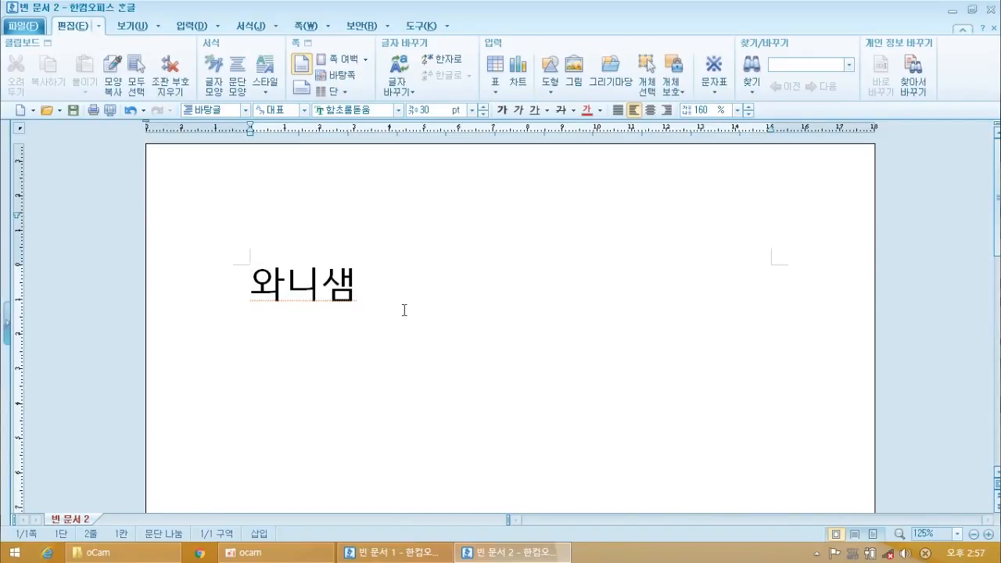
# Set the font to 궁서체 and enter the teacher's nickname again on the second line.
pyautogui.click(398, 111)
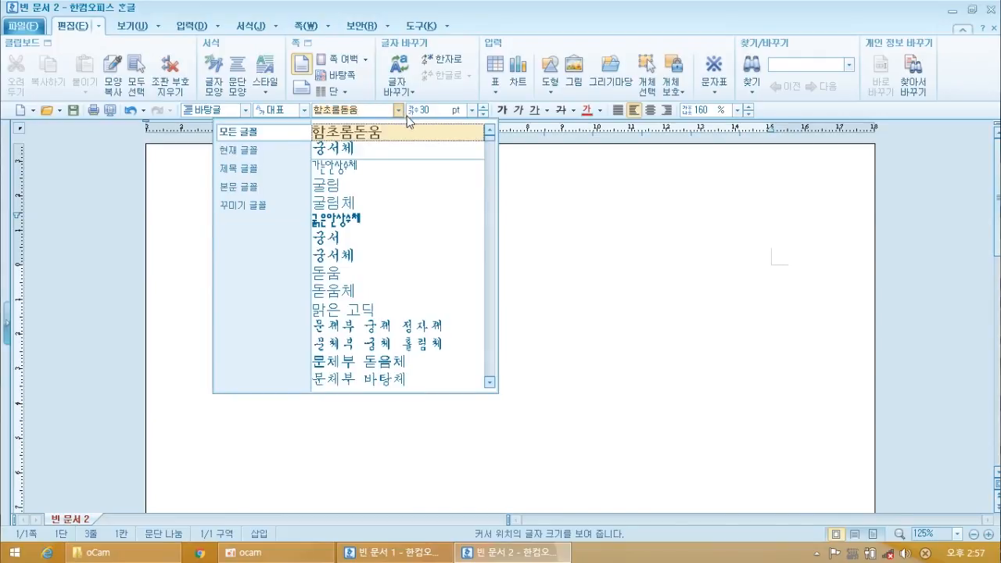
pyautogui.click(376, 148)
pyautogui.click(394, 351)
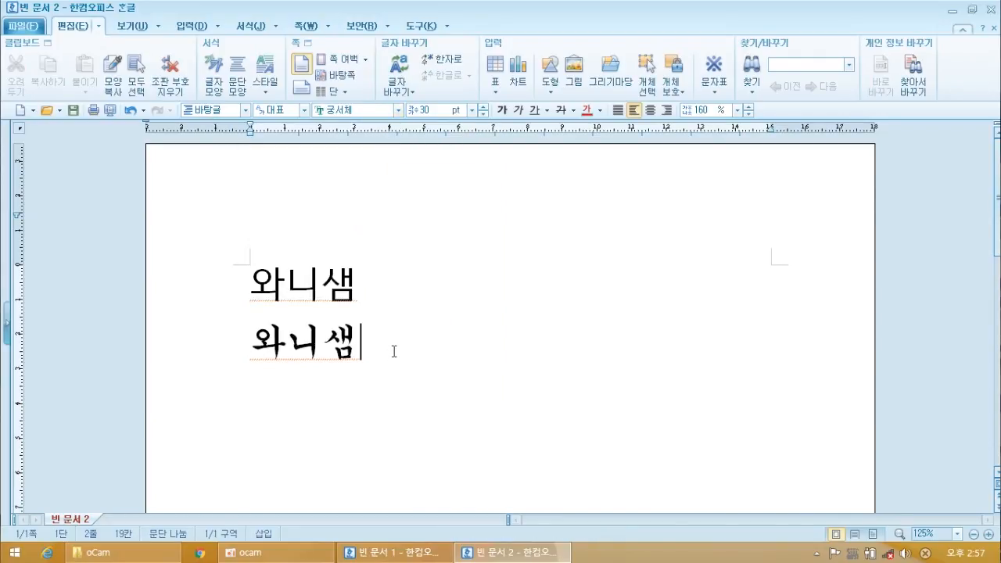
pyautogui.moveTo(256, 350); pyautogui.dragTo(360, 349)
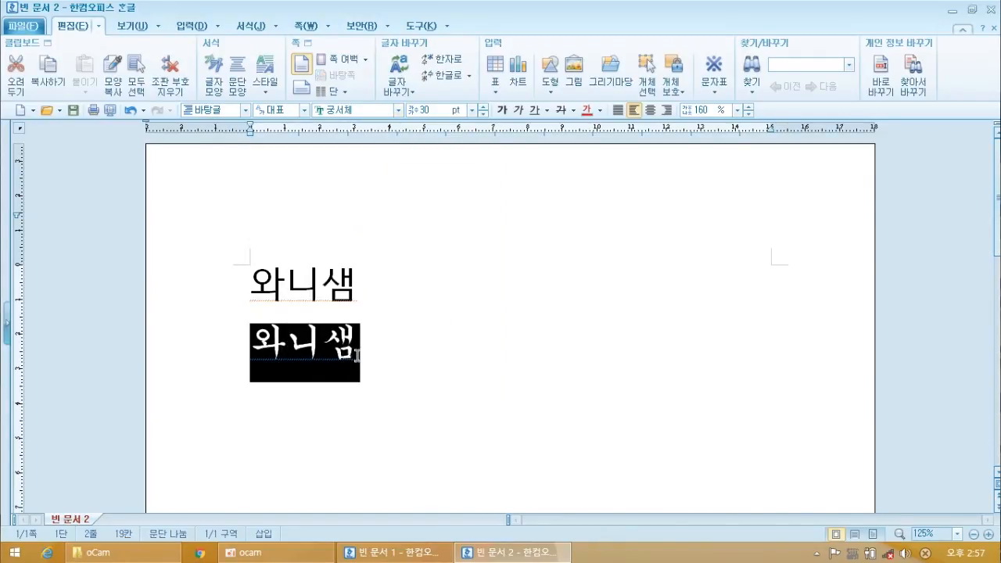
pyautogui.click(395, 362)
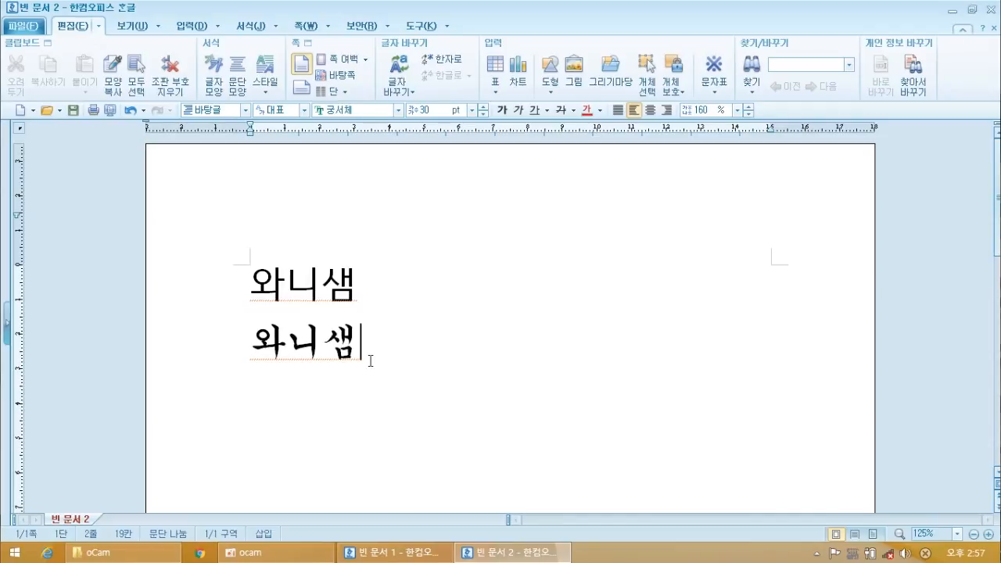
pyautogui.click(398, 110)
pyautogui.scroll(-10, 410, 260)
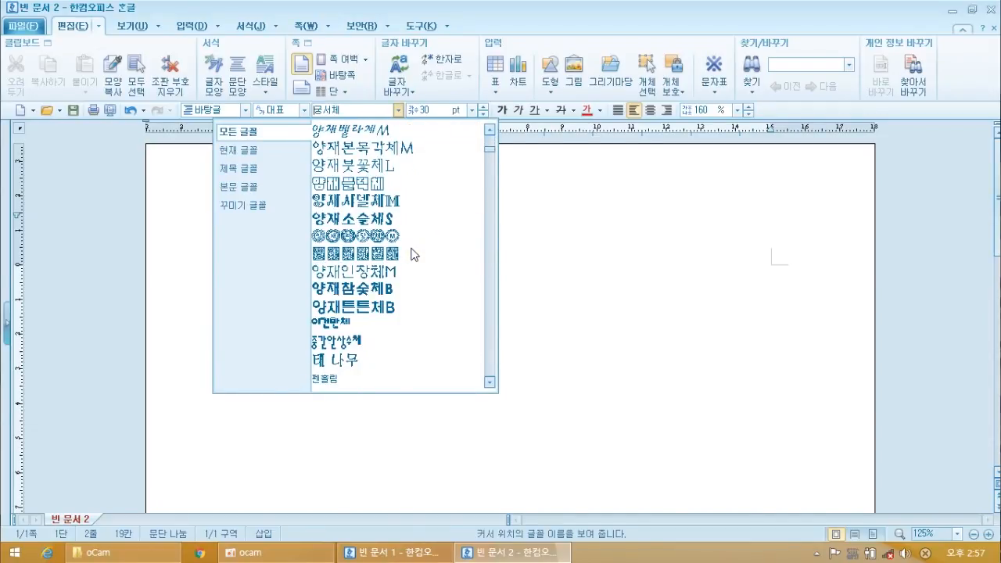
pyautogui.scroll(-1, 414, 254)
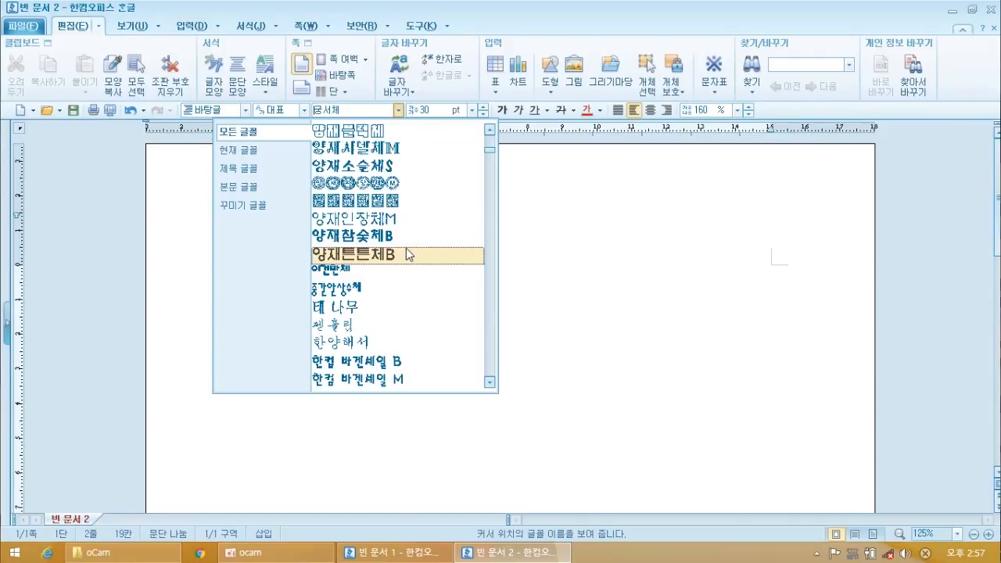
pyautogui.click(534, 240)
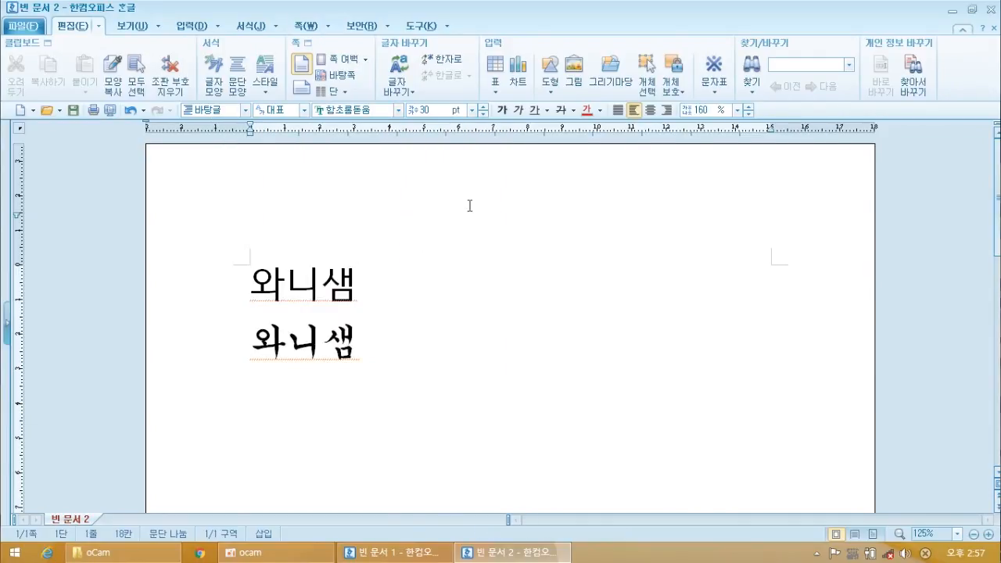
# Try smaller and larger font sizes between 25 and 32 pt at the insertion point on the first line.
pyautogui.click(484, 114)
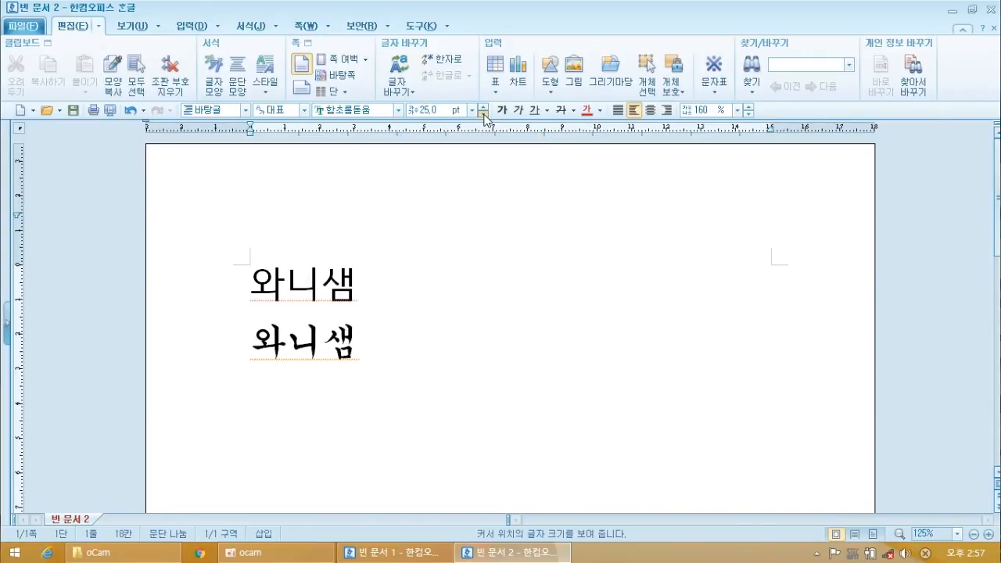
pyautogui.click(484, 115)
pyautogui.click(484, 114)
pyautogui.click(484, 109)
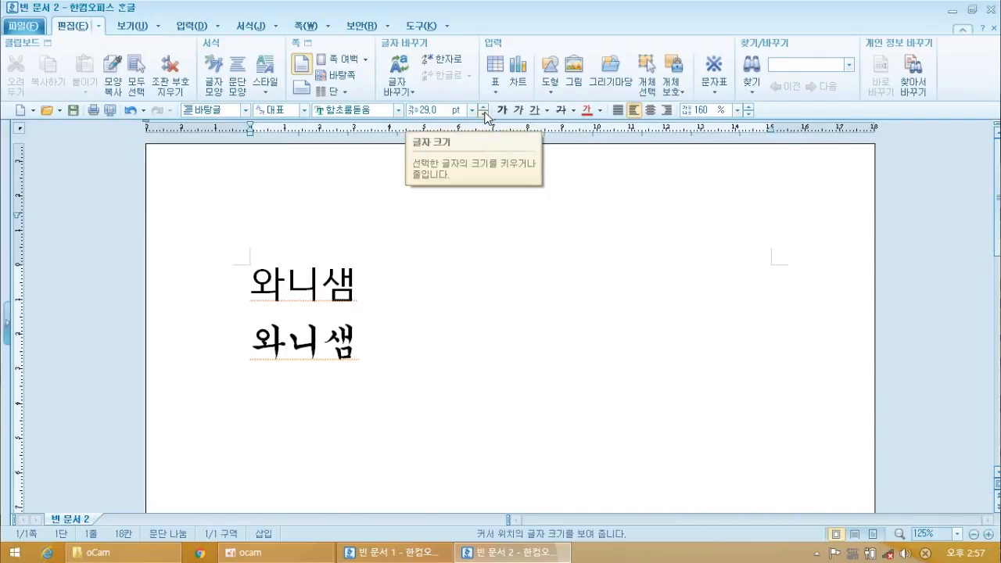
pyautogui.click(484, 111)
pyautogui.click(484, 112)
pyautogui.click(485, 112)
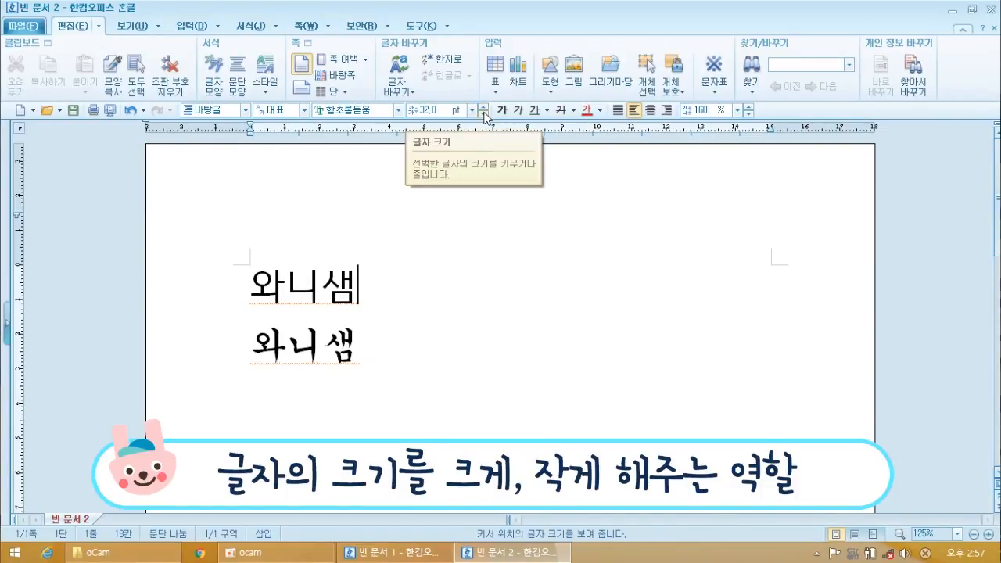
pyautogui.click(485, 114)
pyautogui.click(485, 114)
pyautogui.click(484, 114)
pyautogui.click(485, 114)
# Select the first line's text and vary its font size up and down, ending at 28 pt.
pyautogui.moveTo(251, 273); pyautogui.dragTo(402, 272)
pyautogui.click(484, 109)
pyautogui.click(484, 108)
pyautogui.click(484, 108)
pyautogui.click(484, 109)
pyautogui.click(484, 109)
pyautogui.click(484, 108)
pyautogui.click(484, 109)
pyautogui.click(484, 114)
pyautogui.click(484, 114)
pyautogui.click(484, 115)
pyautogui.click(484, 114)
pyautogui.click(484, 115)
pyautogui.click(484, 114)
pyautogui.click(484, 114)
pyautogui.click(484, 114)
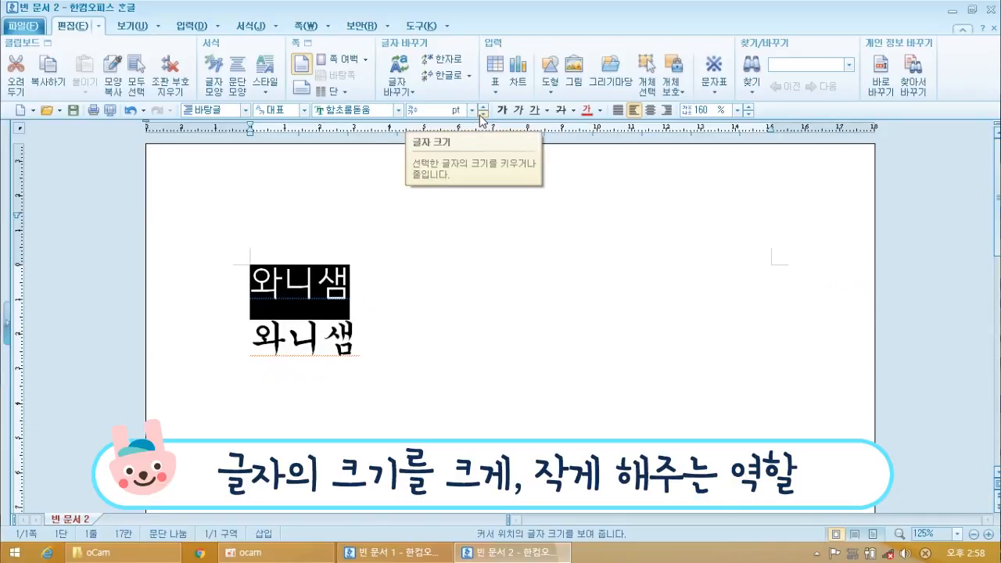
pyautogui.click(488, 292)
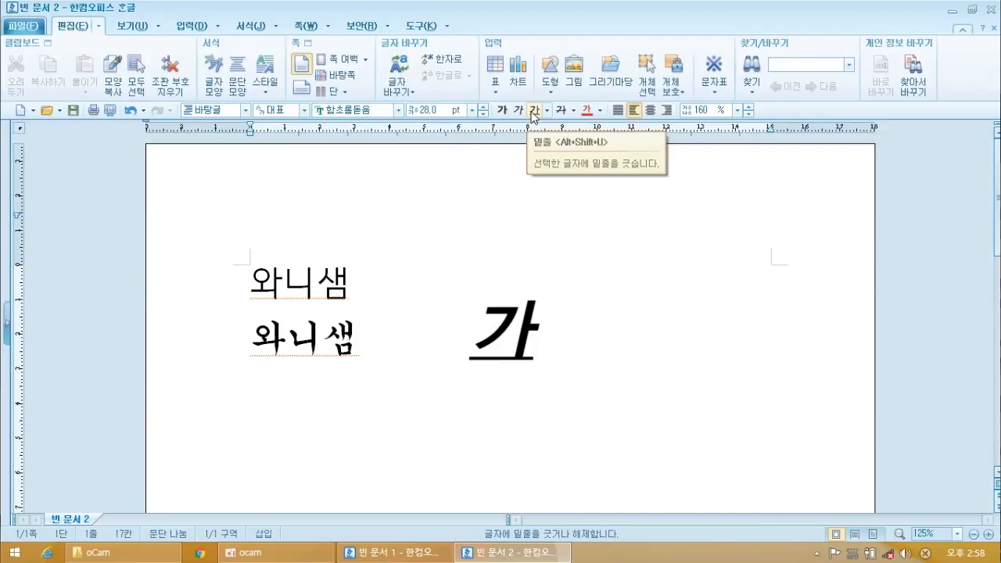
pyautogui.click(600, 112)
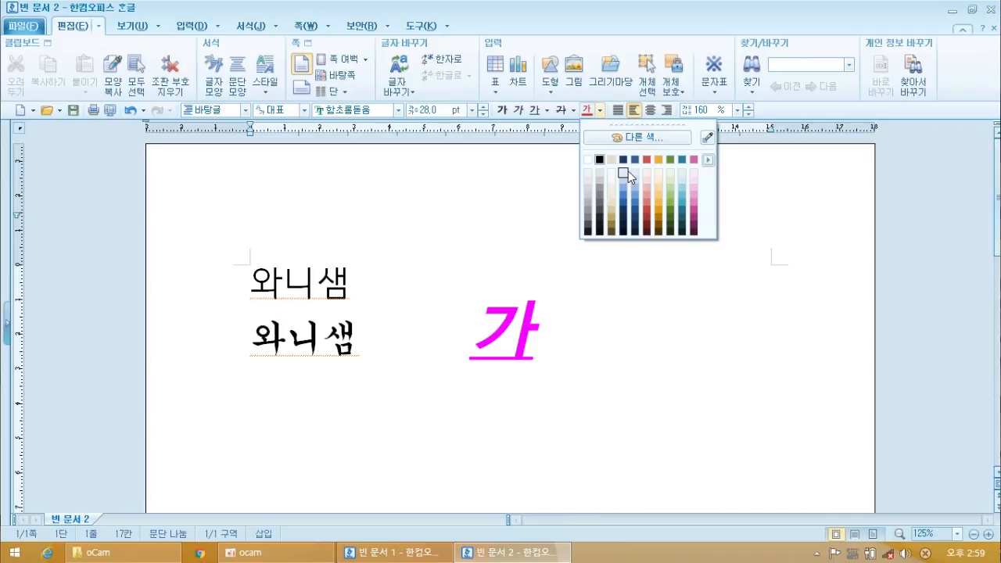
pyautogui.click(601, 112)
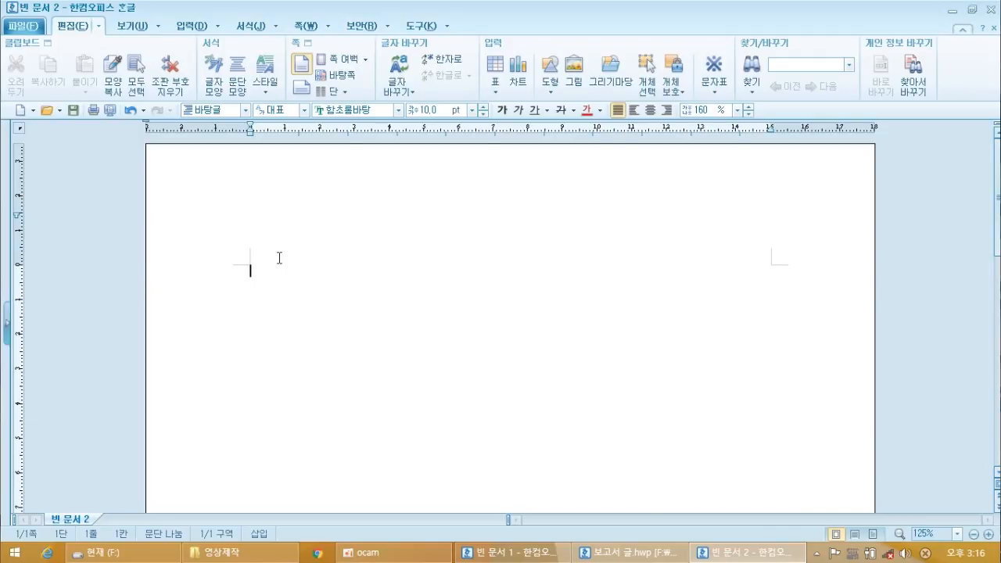
# Create a new blank document, enter the title "자장면과 인천 역사의 중심지, 차이나타운" and start a new line.
pyautogui.click(21, 114)
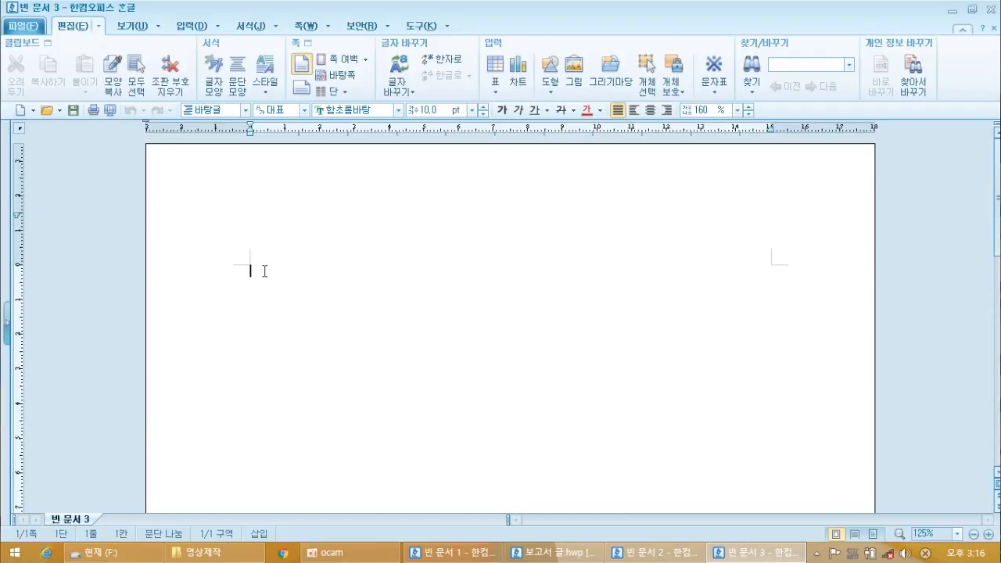
pyautogui.write('자장면과 ')
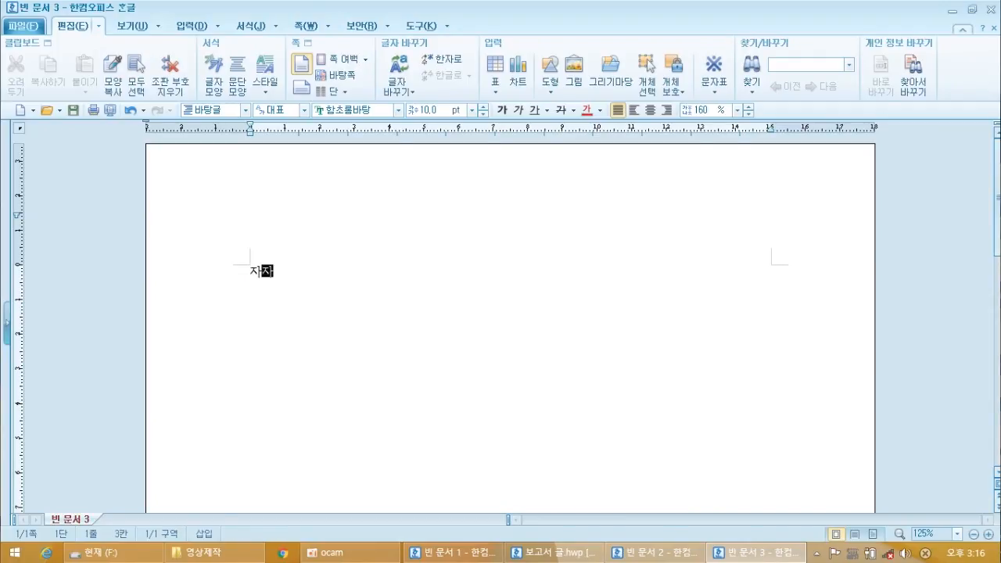
pyautogui.write('인천')
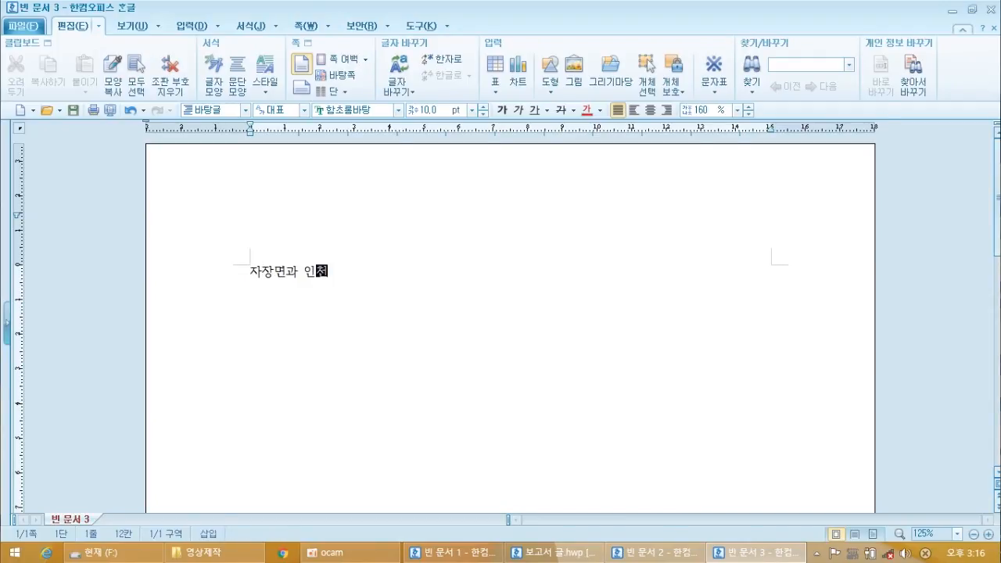
pyautogui.write(' 역사ㅇ의 중심지, 차')
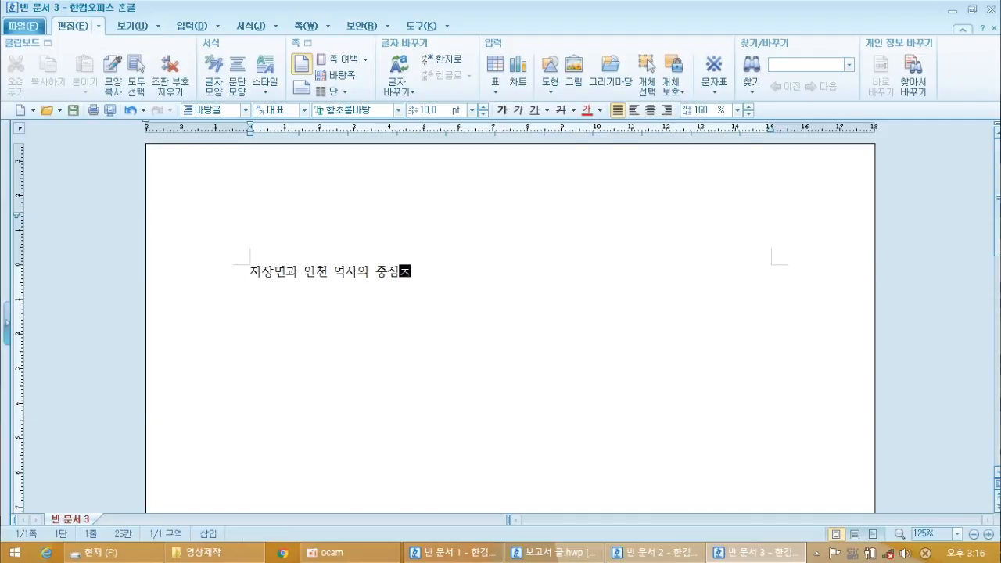
pyautogui.write('이나타운')
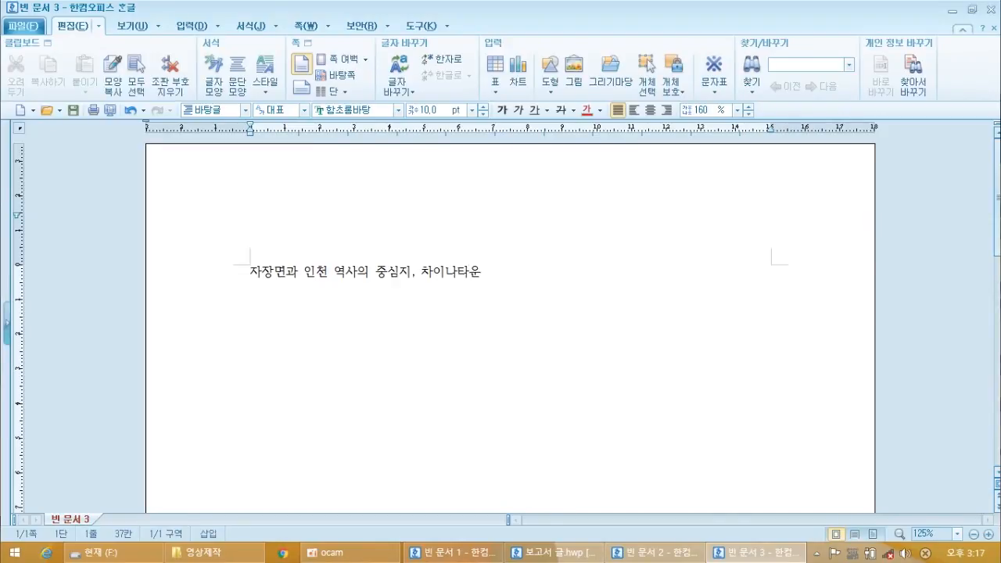
pyautogui.press('Return')
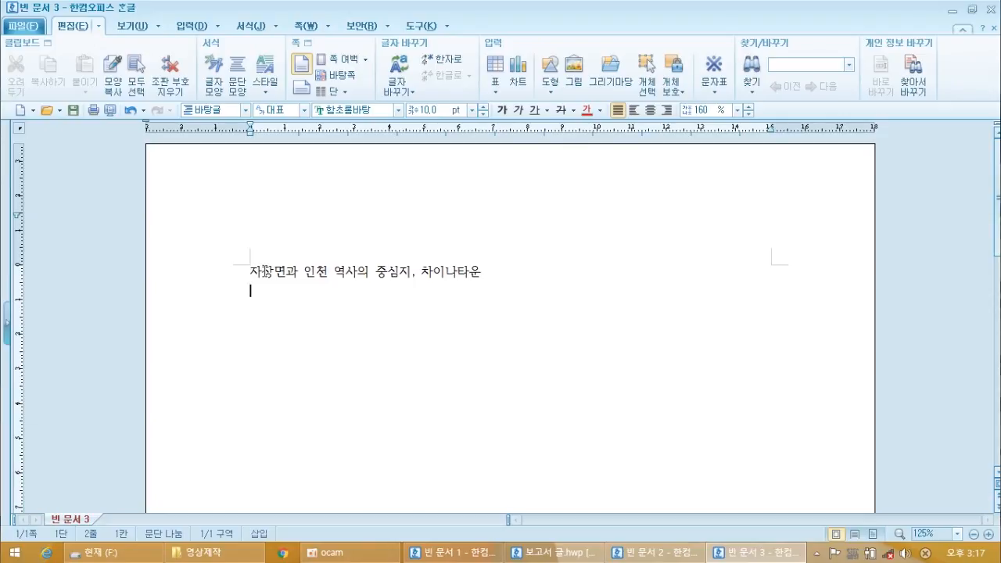
# Enter the teacher's nickname on the second line and start a new line below it.
pyautogui.write('와니쨈')
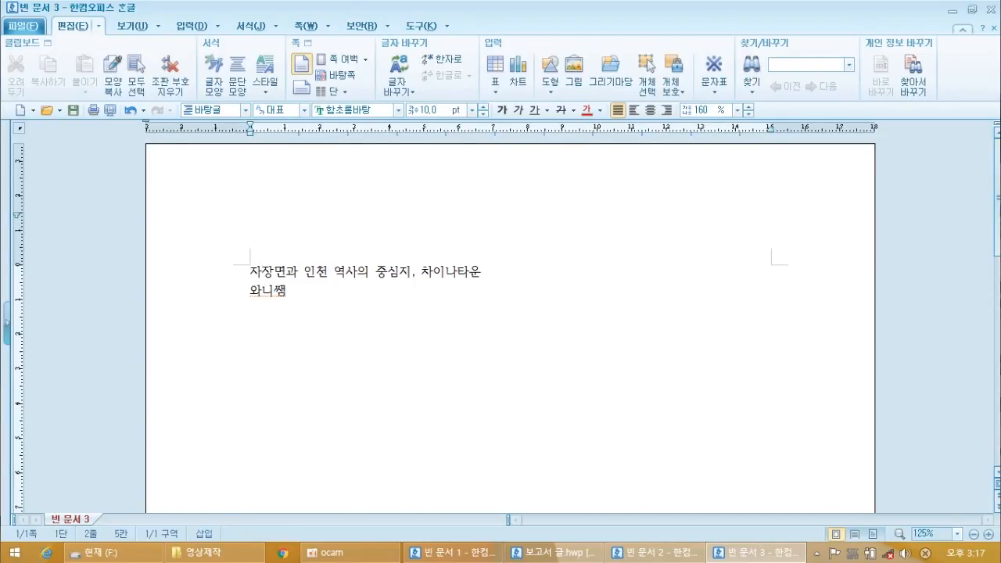
pyautogui.press('Return')
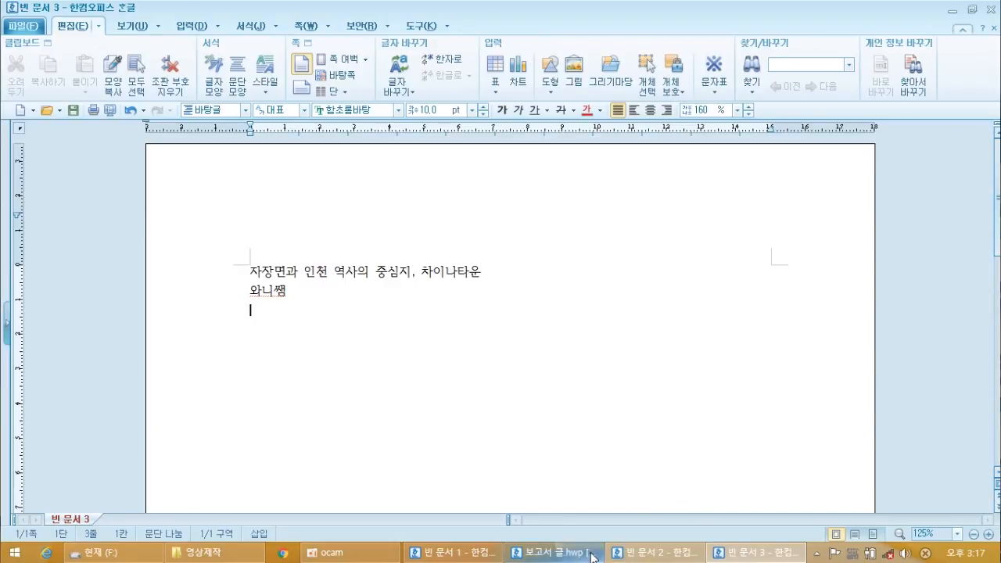
# Switch to the report document 보고서 글.hwp and remove the labels "제목:" and "이름:" from its first two lines.
pyautogui.click(552, 552)
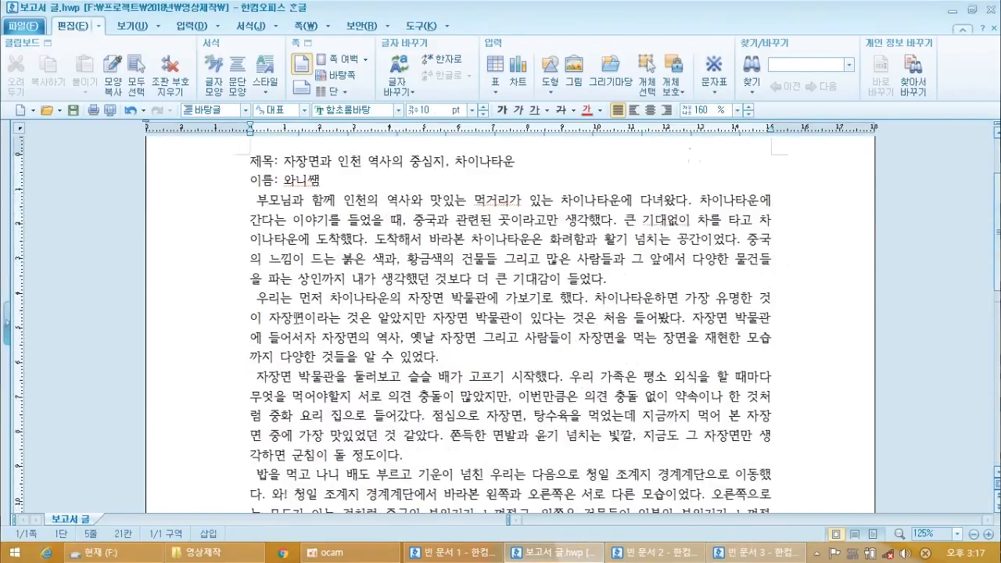
pyautogui.scroll(-2, 296, 316)
pyautogui.scroll(1, 295, 317)
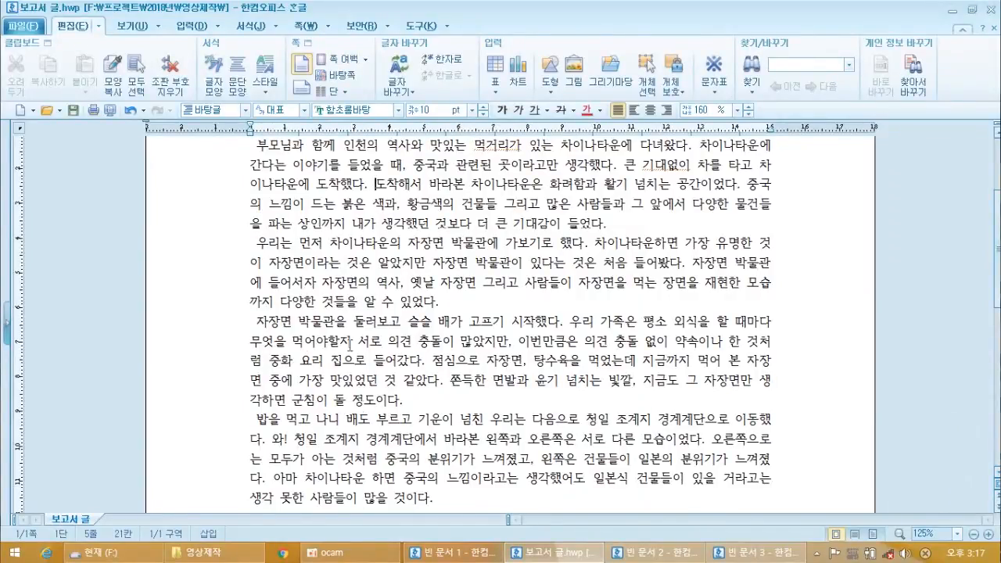
pyautogui.scroll(1, 376, 184)
pyautogui.moveTo(251, 162); pyautogui.dragTo(291, 163)
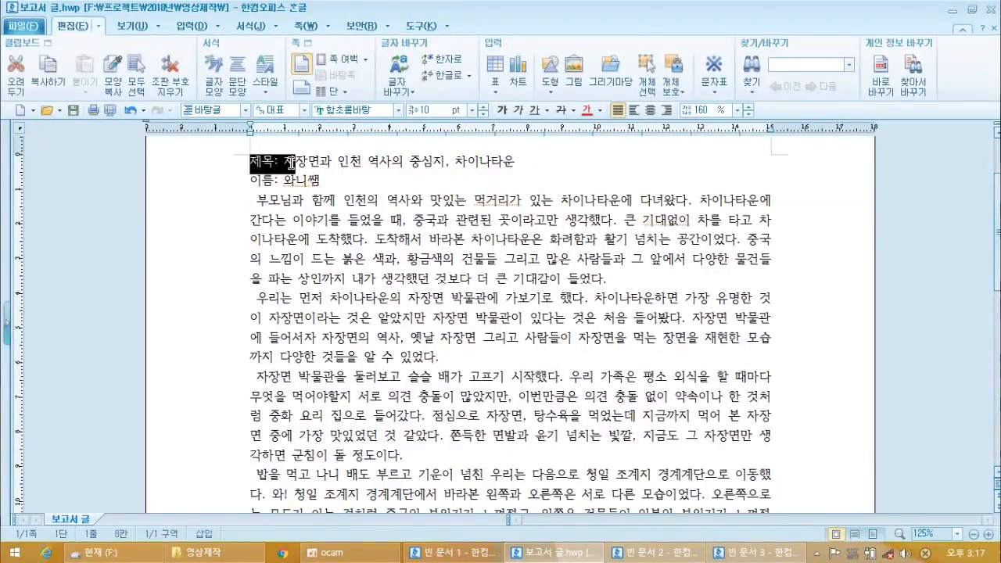
pyautogui.click(290, 163)
pyautogui.click(252, 178)
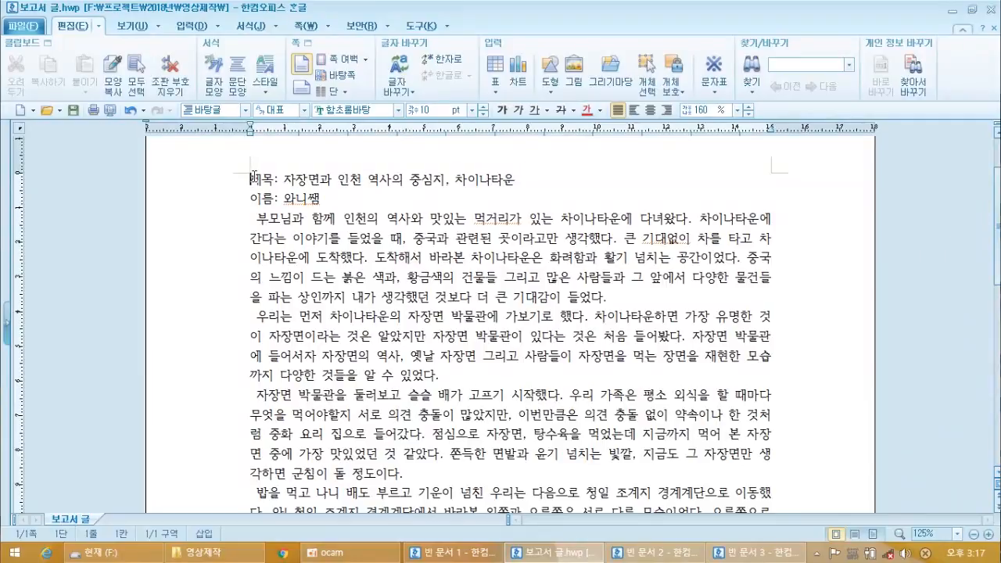
pyautogui.moveTo(254, 178); pyautogui.dragTo(285, 179)
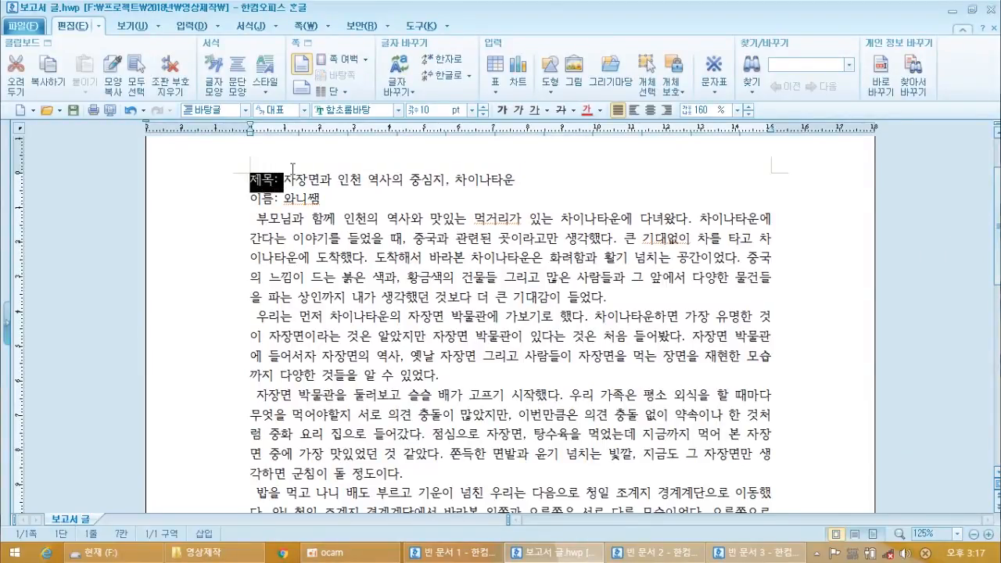
pyautogui.press('Delete')
pyautogui.click(278, 199)
pyautogui.press('BackSpace')
pyautogui.press('BackSpace')
pyautogui.press('BackSpace')
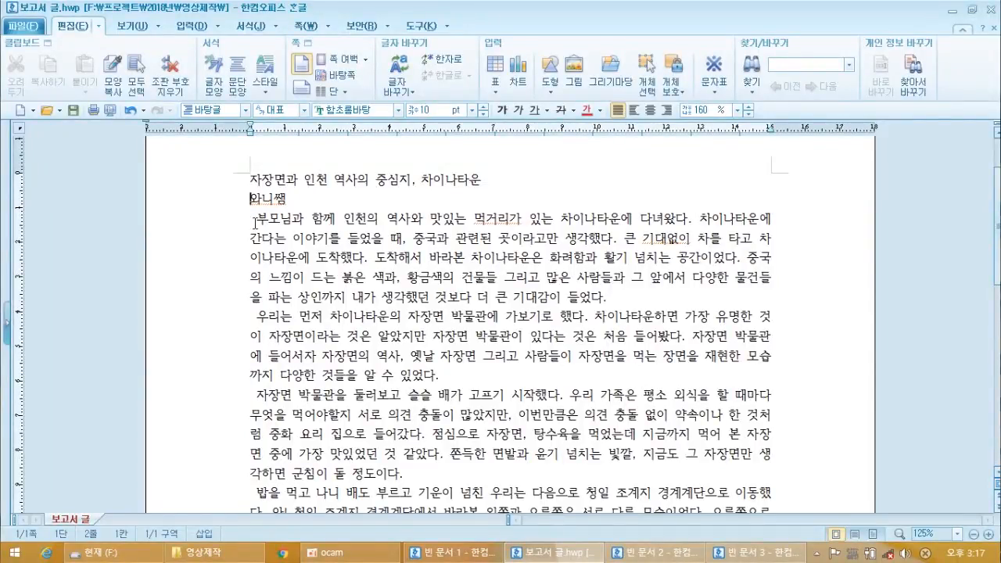
pyautogui.click(235, 240)
pyautogui.click(259, 221)
pyautogui.click(245, 217)
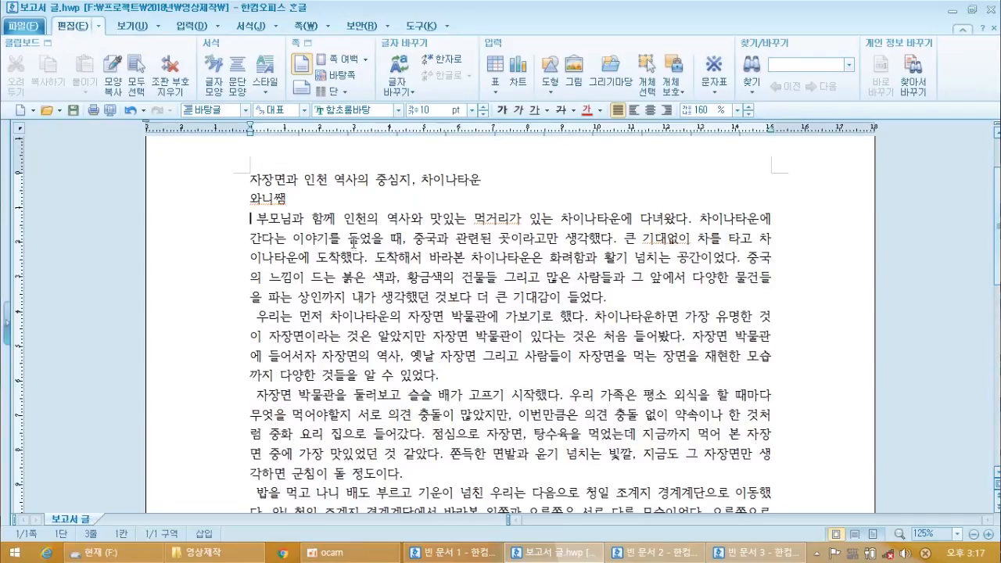
pyautogui.moveTo(250, 179); pyautogui.dragTo(585, 429)
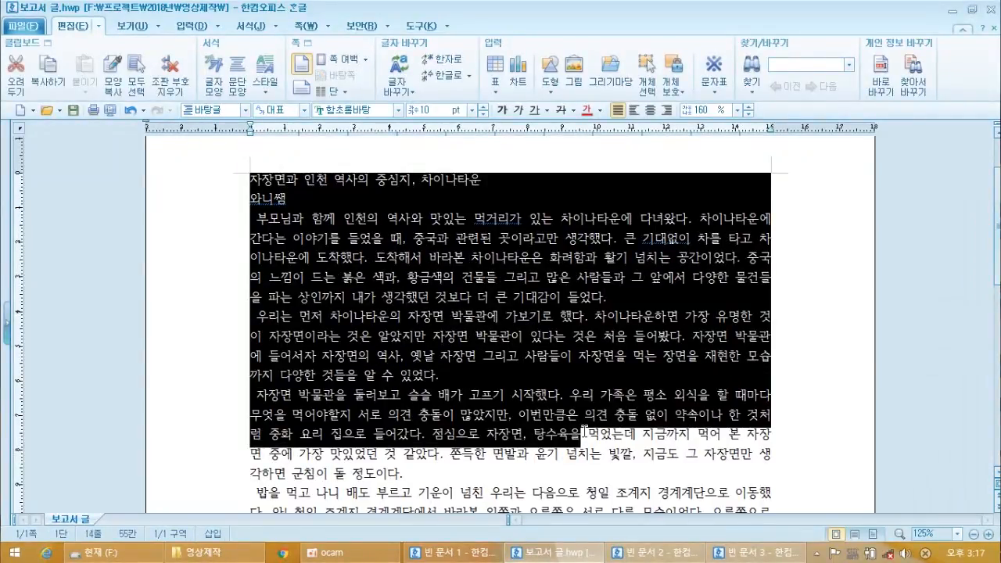
pyautogui.click(584, 431)
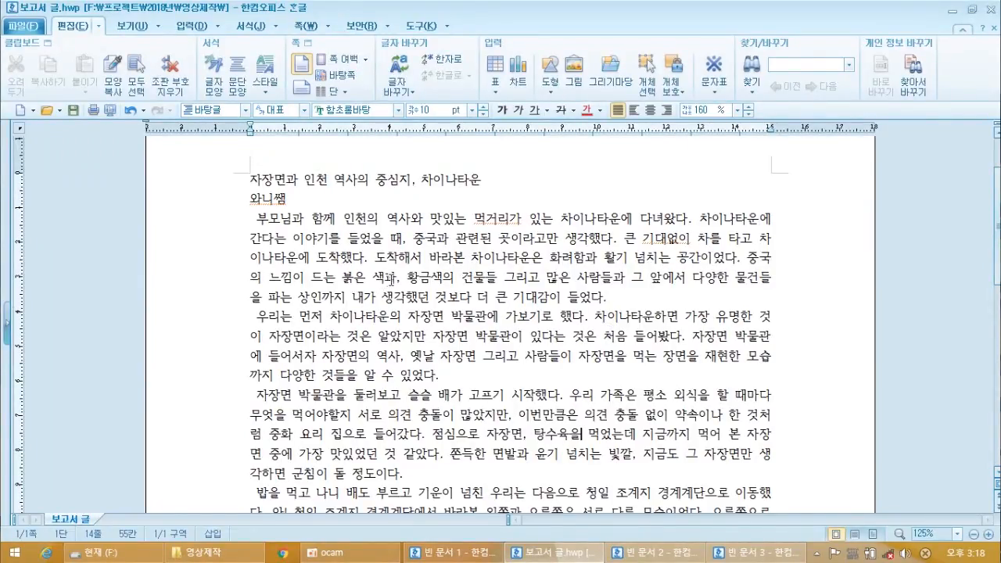
# Center the report's title line "자장면과 인천 역사의 중심지, 차이나타운".
pyautogui.click(246, 178)
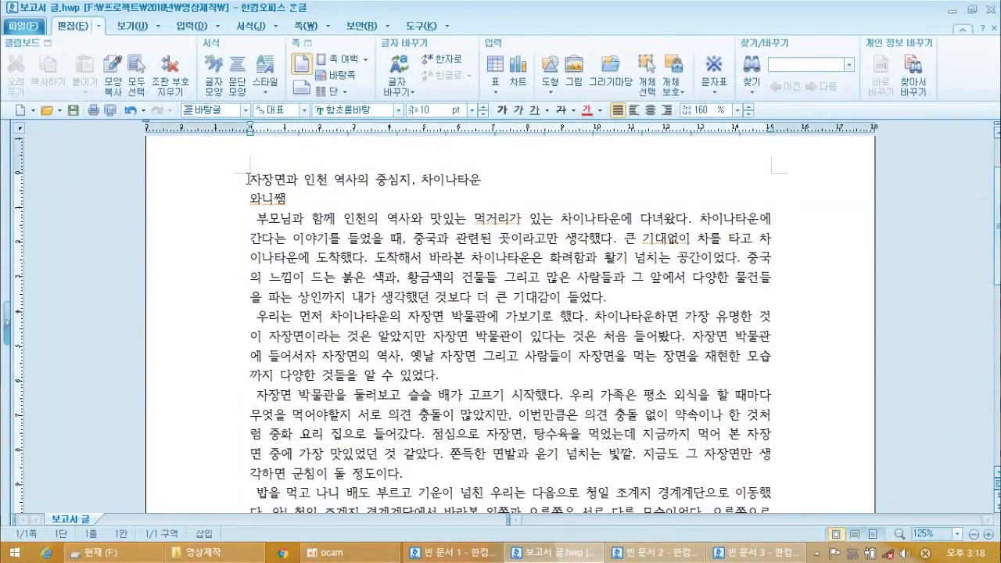
pyautogui.moveTo(247, 178); pyautogui.dragTo(483, 175)
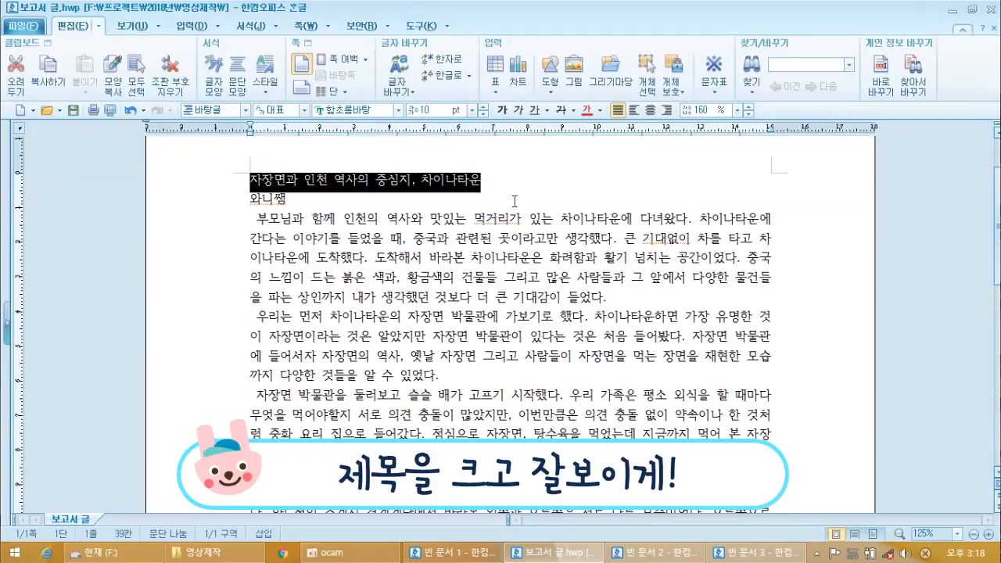
pyautogui.click(653, 111)
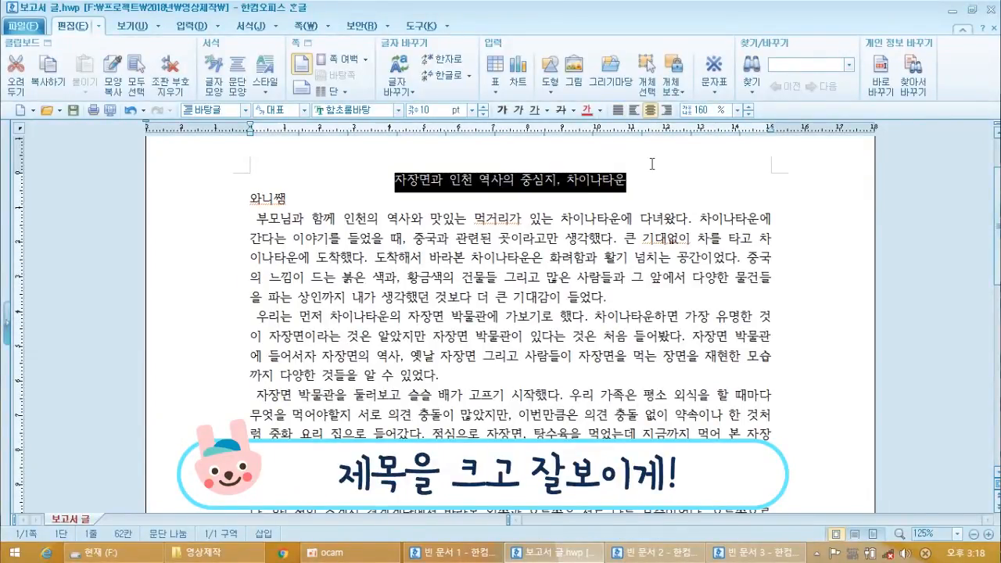
# Enlarge the selected title text to 19 pt.
pyautogui.click(483, 107)
pyautogui.click(484, 107)
pyautogui.click(483, 107)
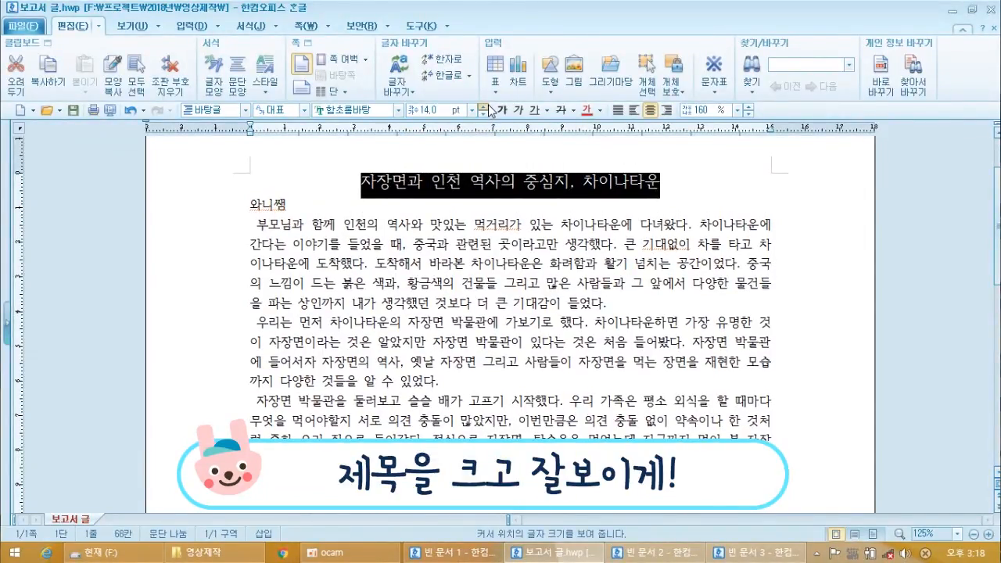
pyautogui.click(484, 107)
pyautogui.click(484, 107)
pyautogui.click(484, 107)
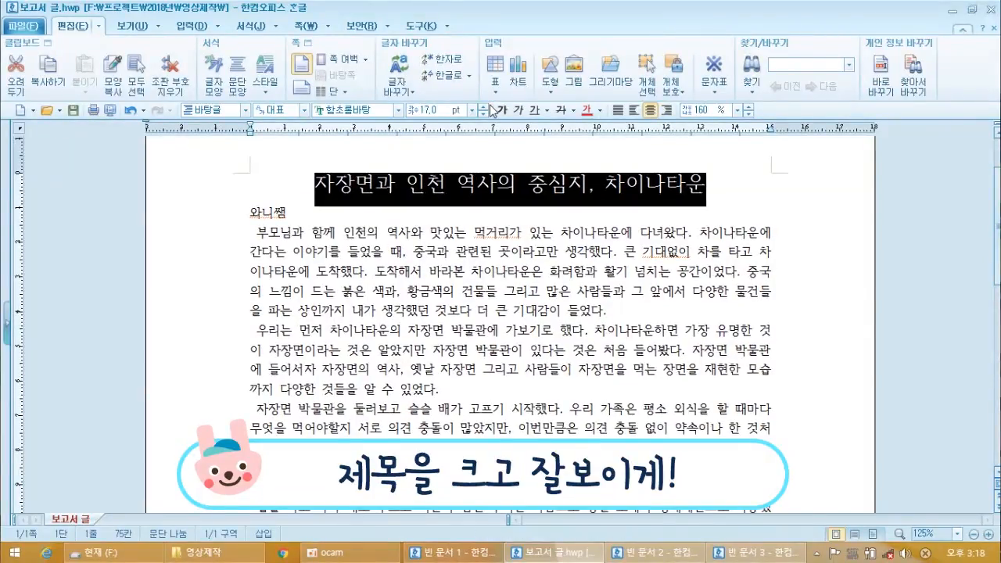
pyautogui.click(484, 108)
pyautogui.click(484, 108)
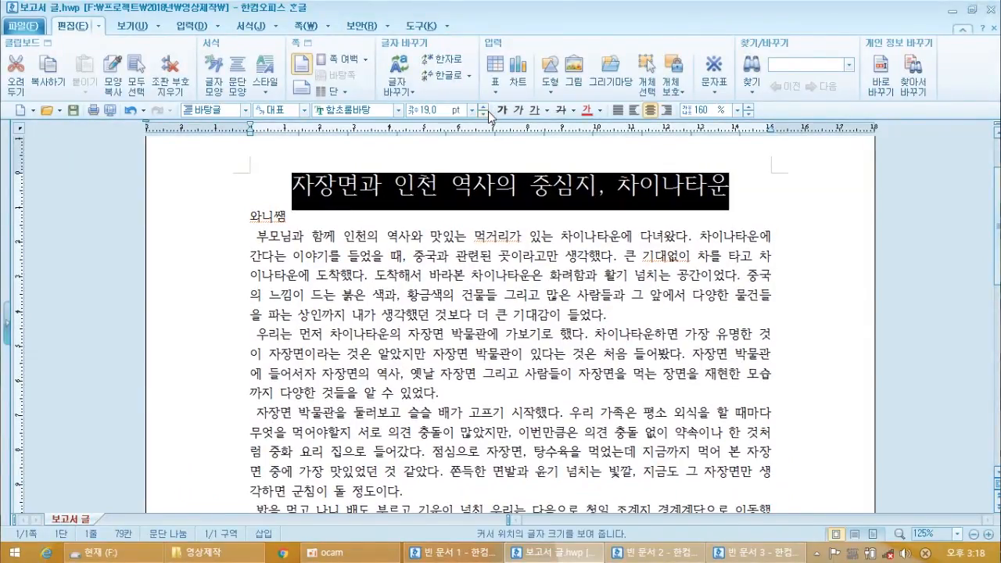
# Change the title's font to 휴먼둥근헤드라인 and deselect the text.
pyautogui.click(398, 111)
pyautogui.scroll(-6, 391, 176)
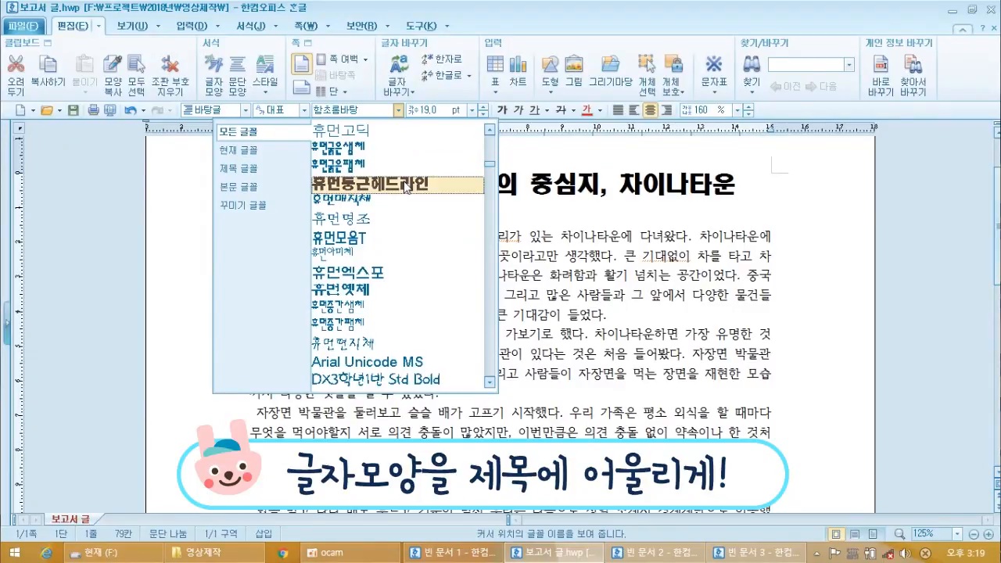
pyautogui.click(406, 186)
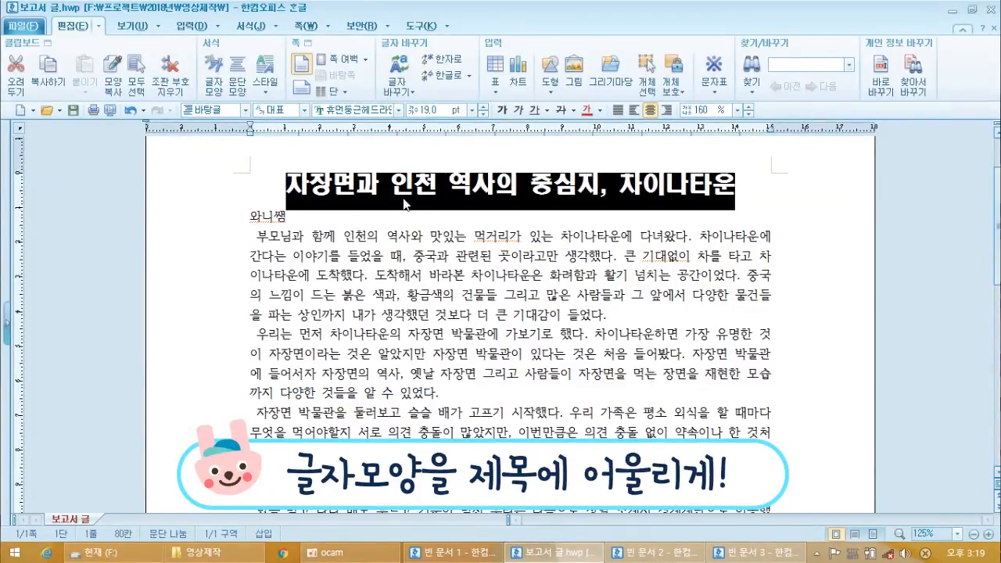
pyautogui.moveTo(287, 185); pyautogui.dragTo(761, 194)
pyautogui.click(761, 195)
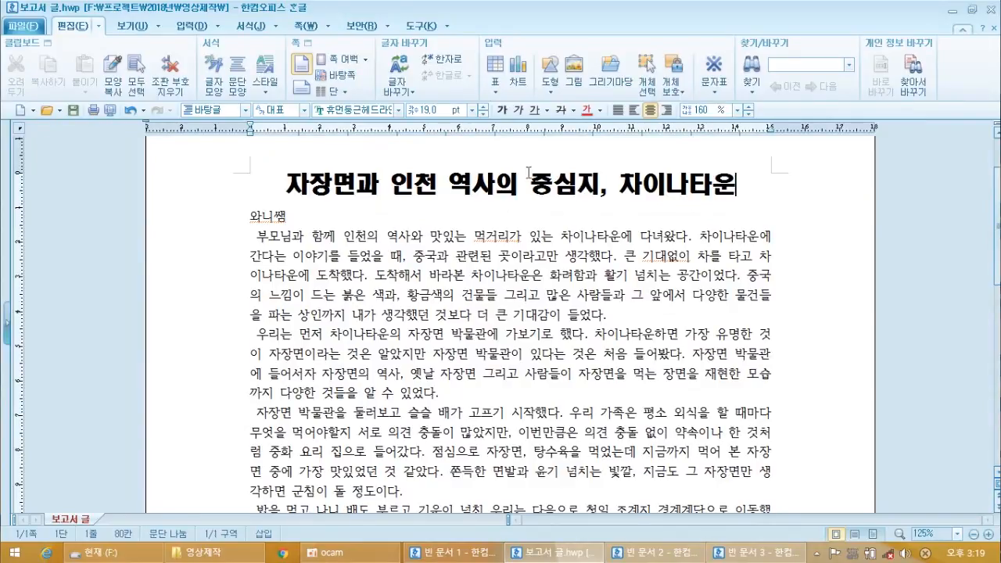
# Insert a blank line between the title and the author's nickname, and right-align the nickname.
pyautogui.click(252, 219)
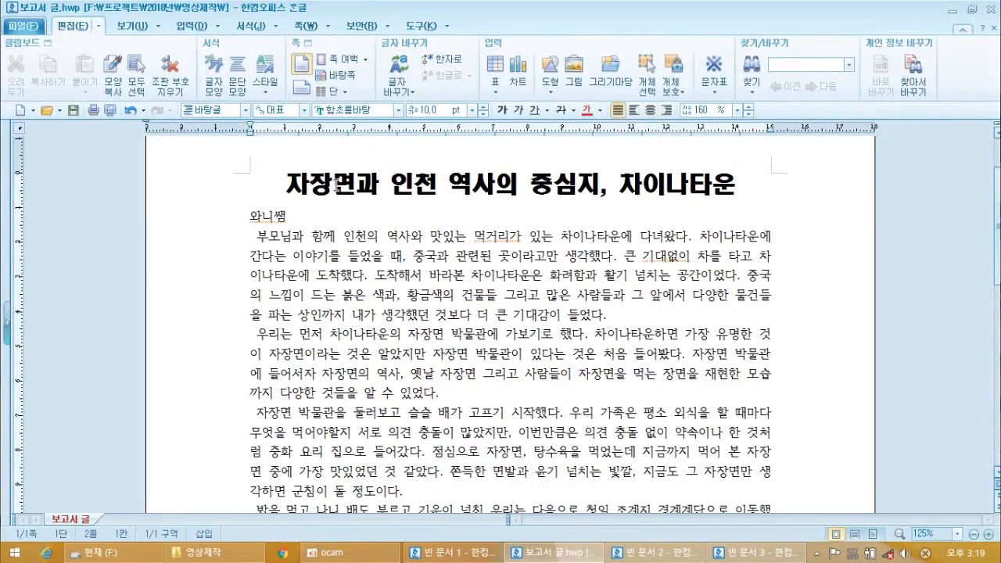
pyautogui.press('Return')
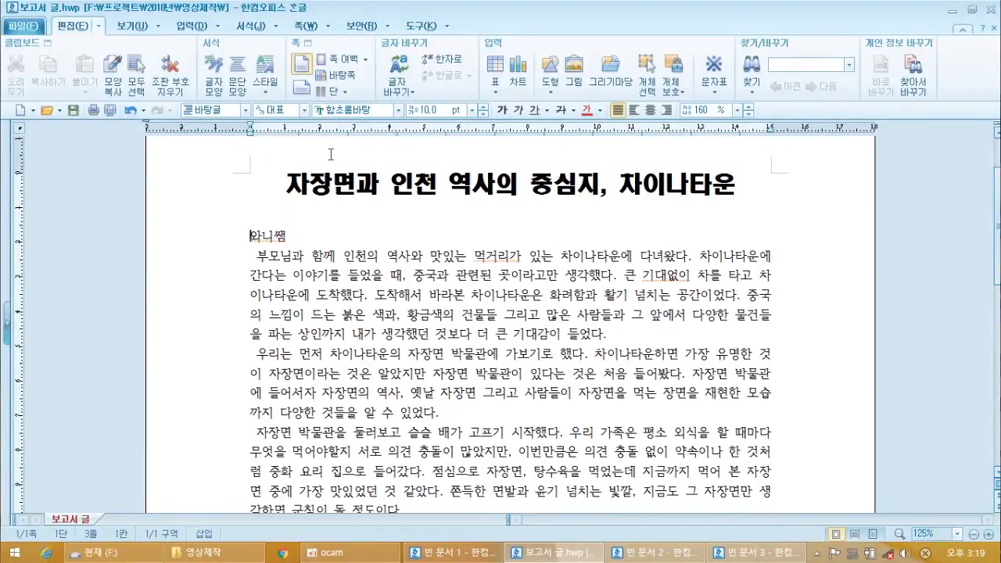
pyautogui.moveTo(246, 238); pyautogui.dragTo(288, 238)
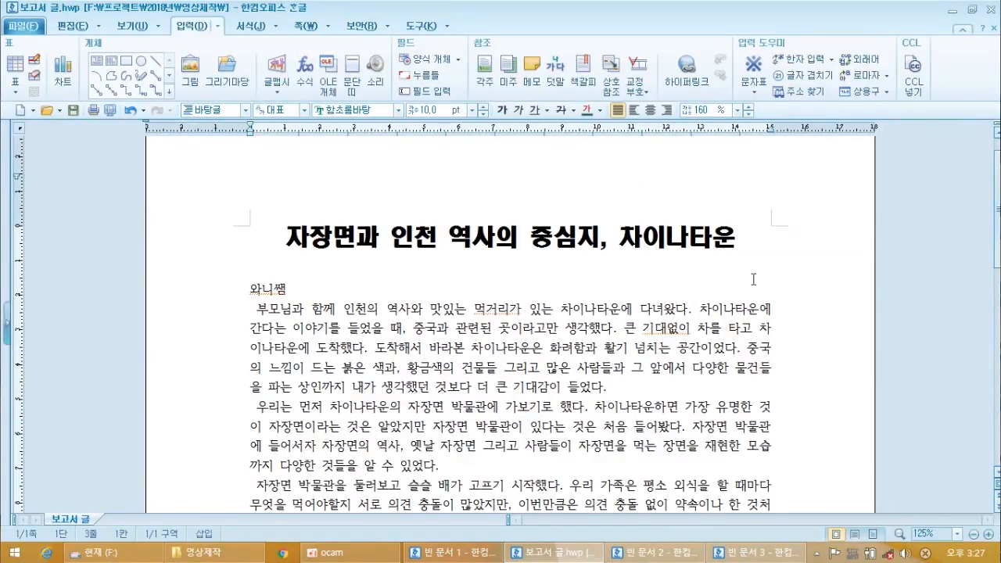
pyautogui.moveTo(251, 290); pyautogui.dragTo(317, 290)
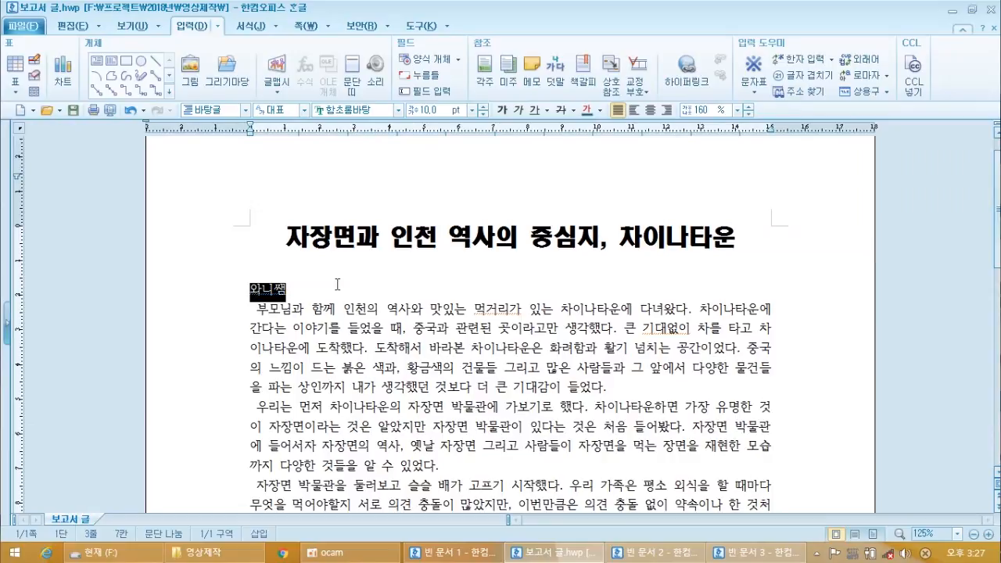
pyautogui.click(667, 110)
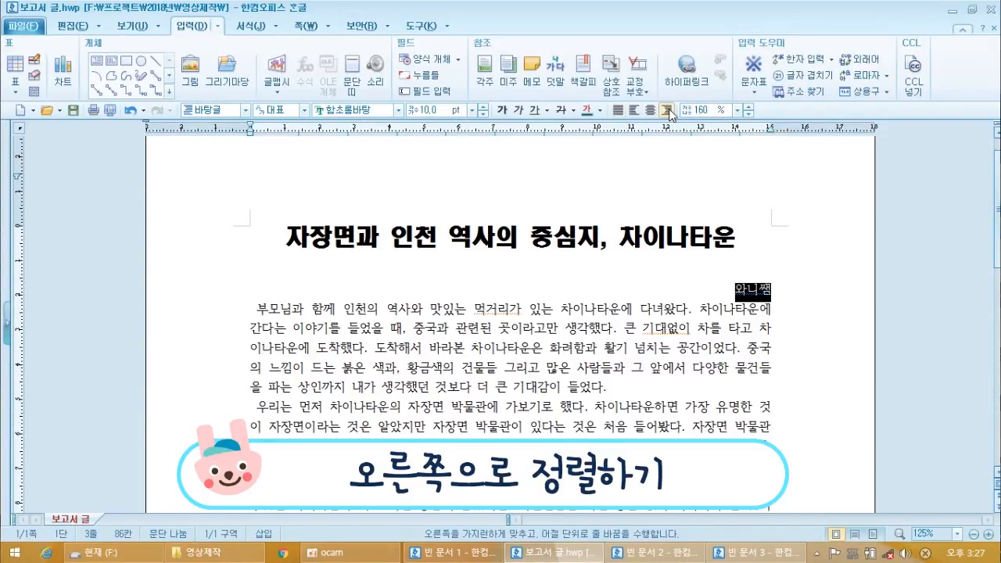
# Make the author's nickname 14 pt and bold, and add a blank line between it and the body text.
pyautogui.moveTo(732, 291); pyautogui.dragTo(800, 291)
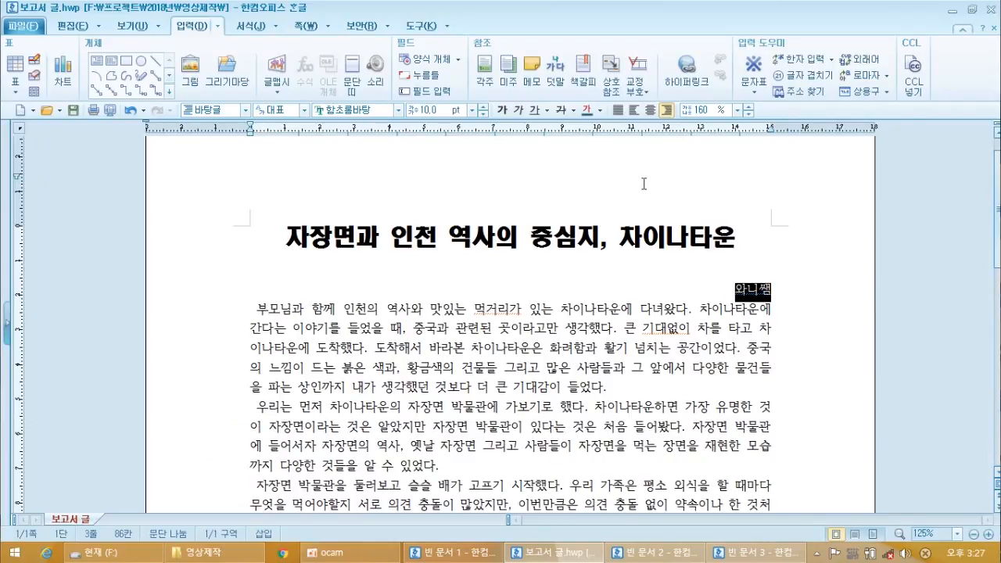
pyautogui.click(484, 107)
pyautogui.click(484, 107)
pyautogui.click(484, 107)
pyautogui.click(484, 107)
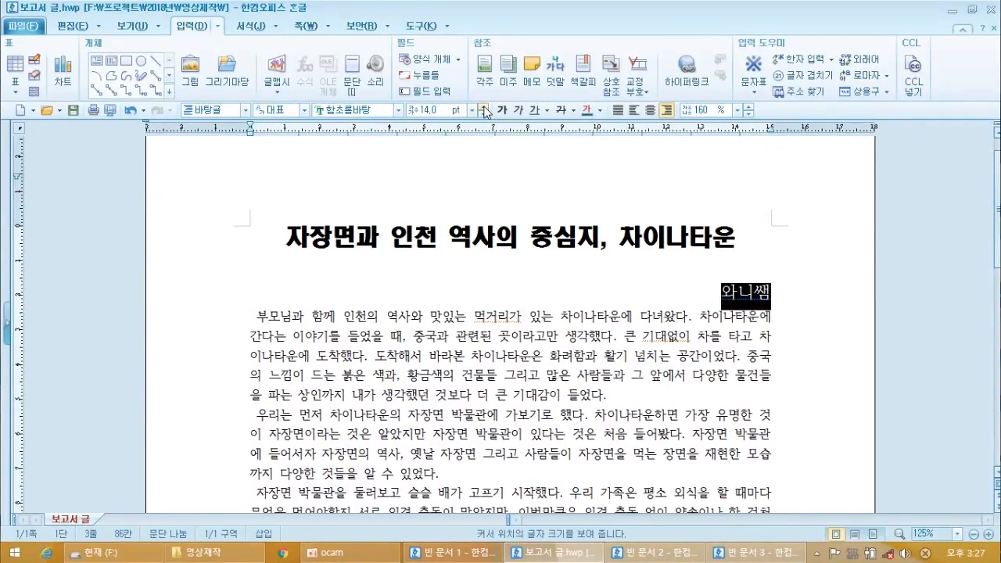
pyautogui.click(501, 109)
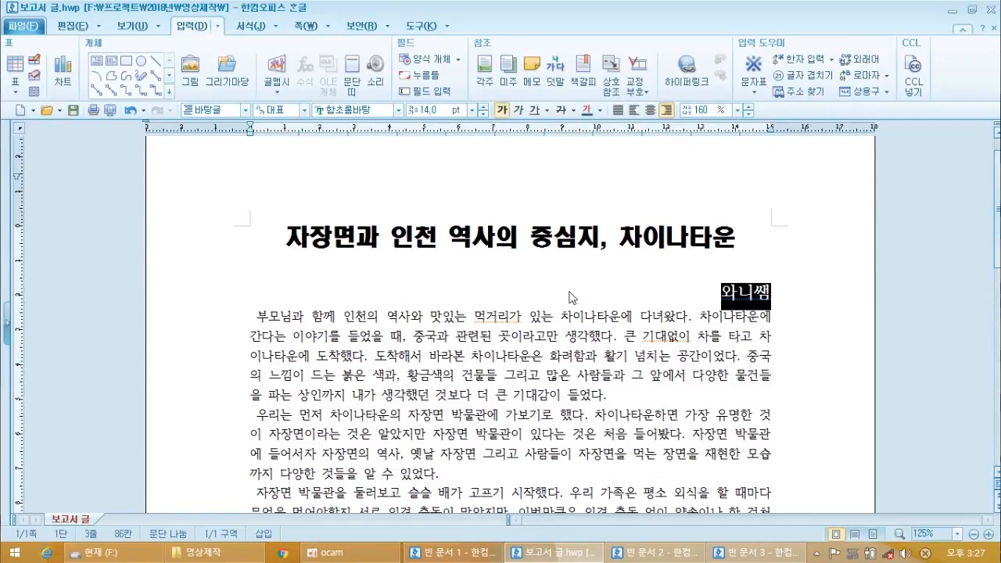
pyautogui.click(775, 291)
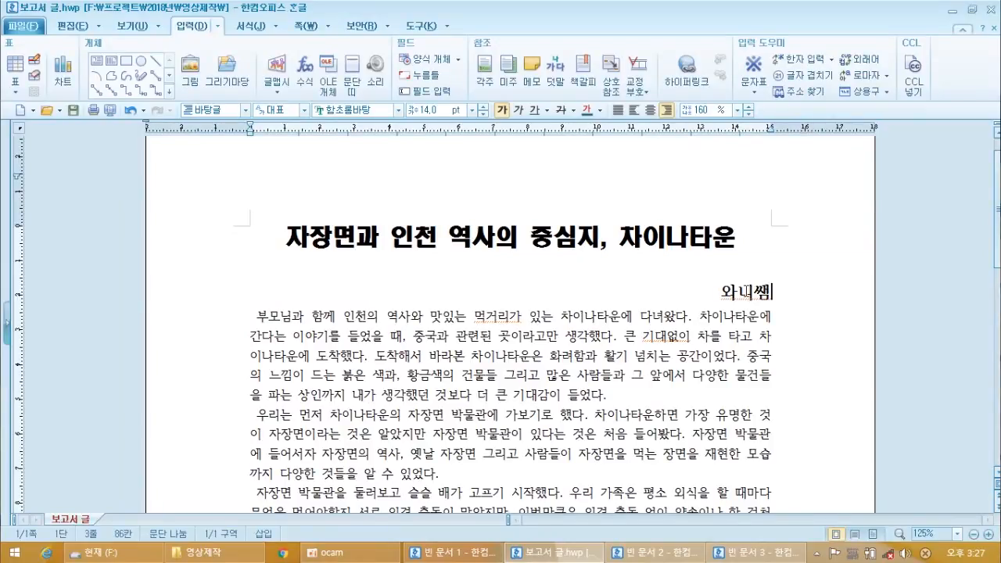
pyautogui.press('Return')
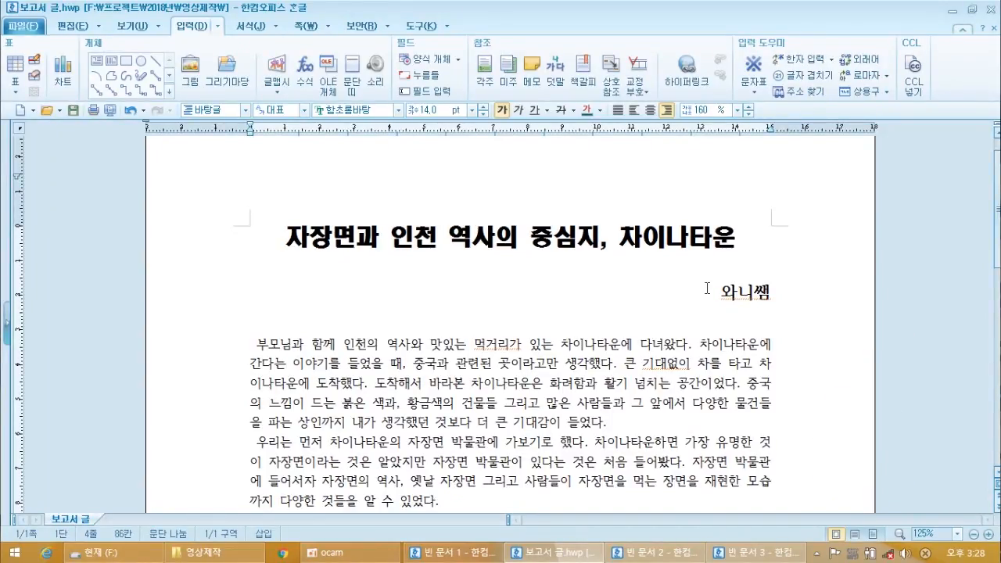
# Set all of the report's body paragraphs to 12 pt and view the whole text on the page.
pyautogui.click(433, 402)
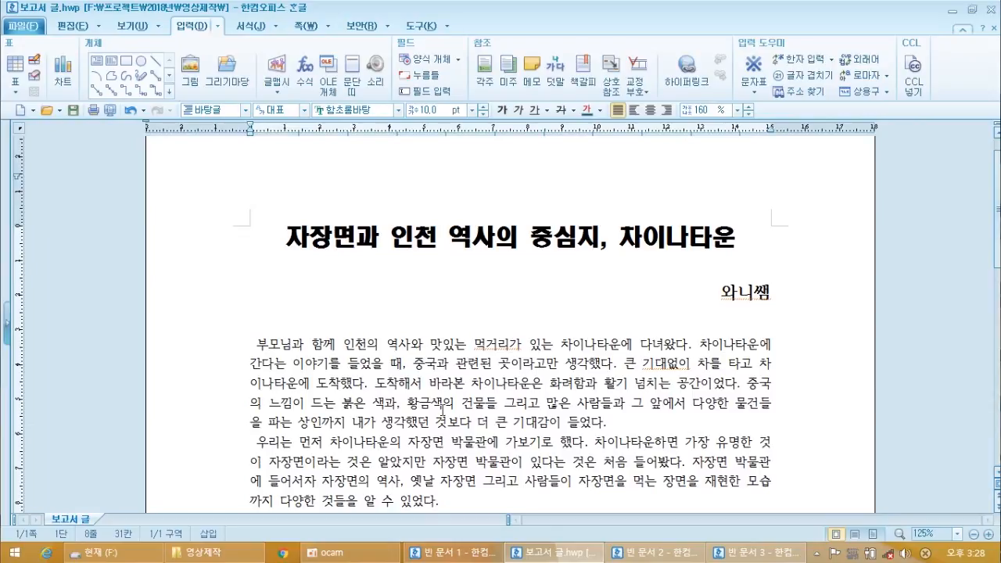
pyautogui.moveTo(237, 345); pyautogui.dragTo(532, 437)
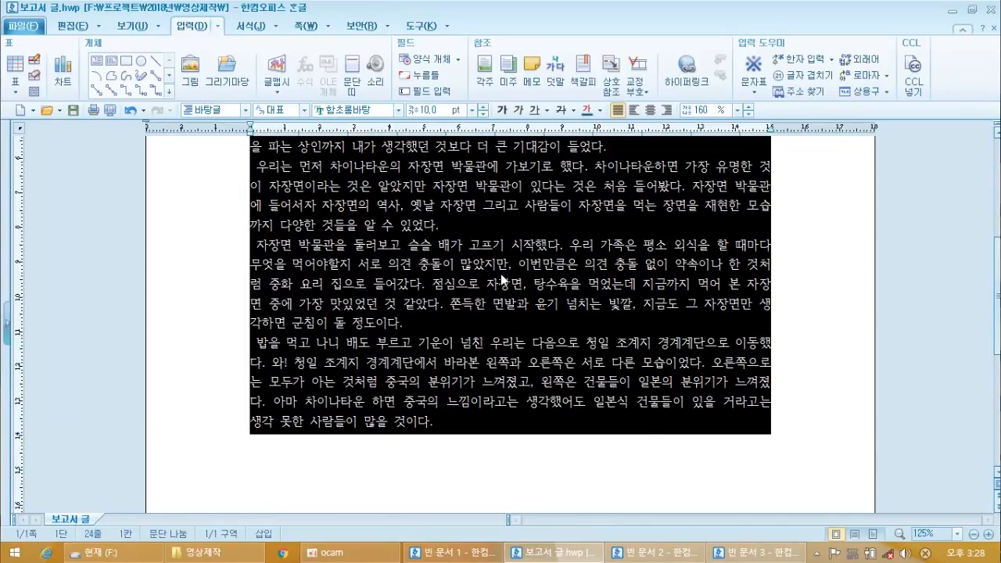
pyautogui.click(484, 107)
pyautogui.click(484, 107)
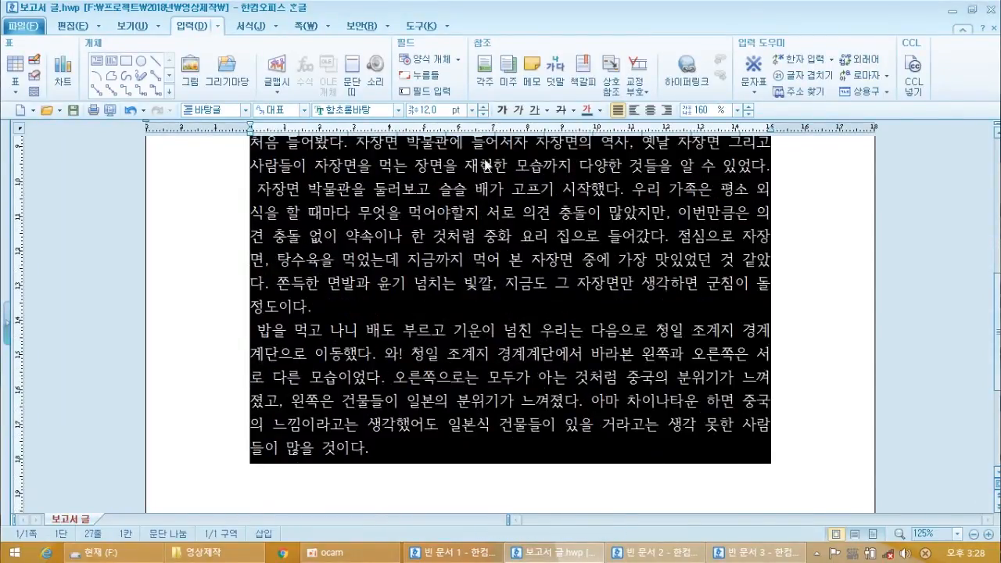
pyautogui.scroll(-2, 508, 235)
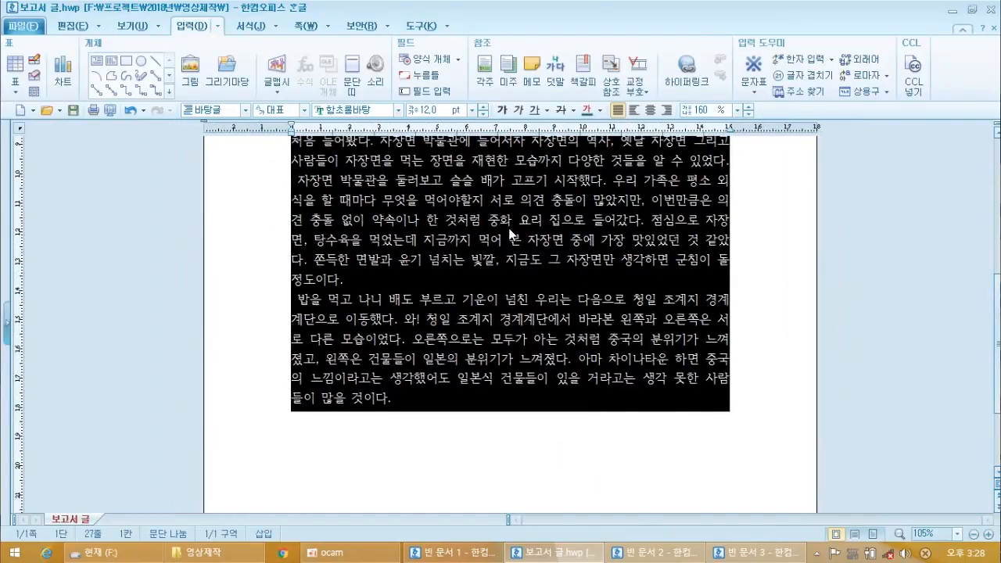
pyautogui.scroll(-4, 508, 235)
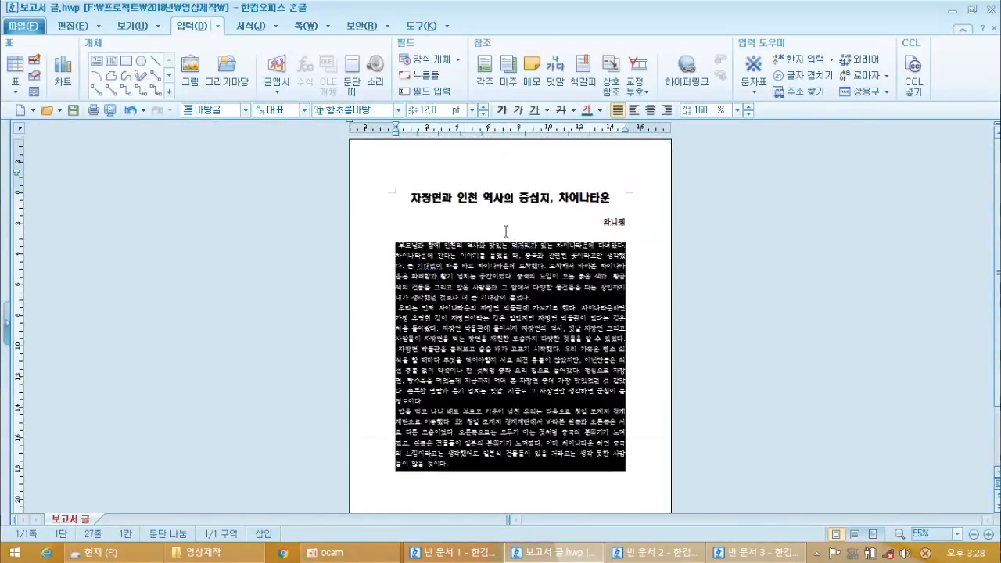
# Enlarge the selected body paragraphs to 26 pt and look over the enlarged text from the end back to the title.
pyautogui.scroll(2, 504, 232)
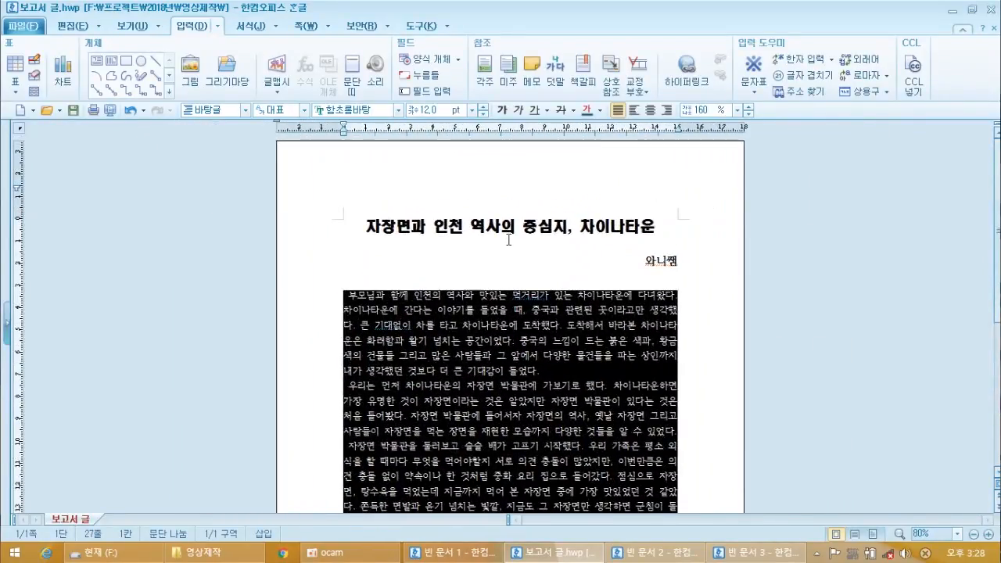
pyautogui.scroll(-3, 509, 242)
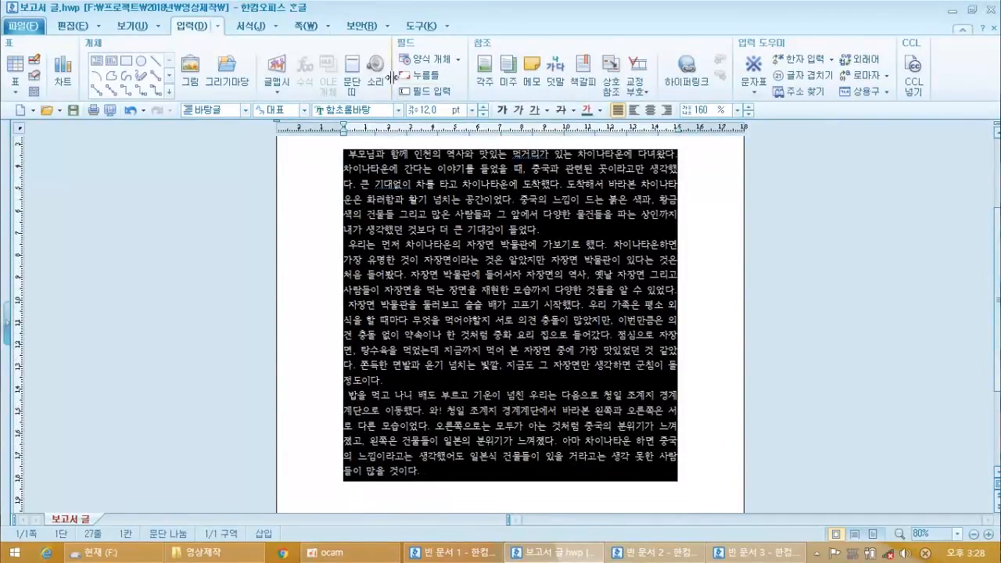
pyautogui.click(486, 106)
pyautogui.click(486, 106)
pyautogui.click(486, 106)
pyautogui.click(485, 107)
pyautogui.click(486, 107)
pyautogui.click(486, 106)
pyautogui.click(485, 106)
pyautogui.click(486, 107)
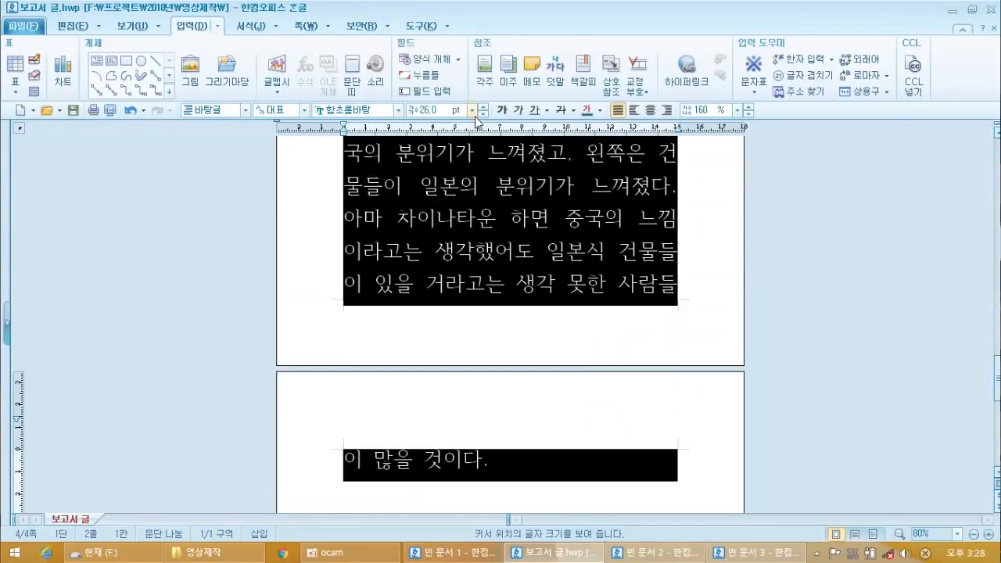
pyautogui.scroll(10, 506, 320)
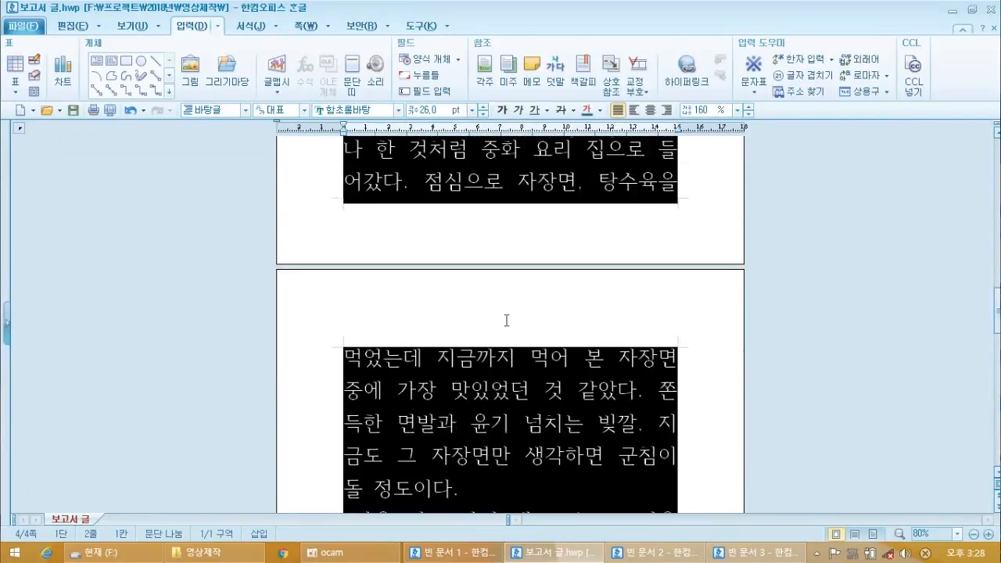
pyautogui.scroll(12, 506, 319)
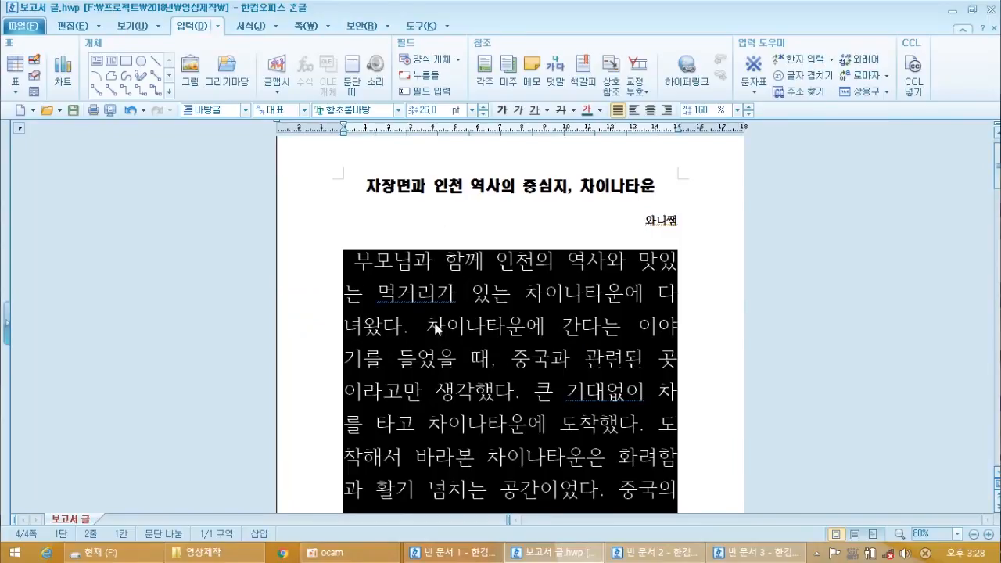
# Reduce the body paragraphs to 12 pt and deselect the text.
pyautogui.click(484, 115)
pyautogui.click(484, 115)
pyautogui.click(484, 114)
pyautogui.click(484, 114)
pyautogui.click(484, 114)
pyautogui.click(484, 114)
pyautogui.click(484, 114)
pyautogui.click(484, 114)
pyautogui.click(484, 114)
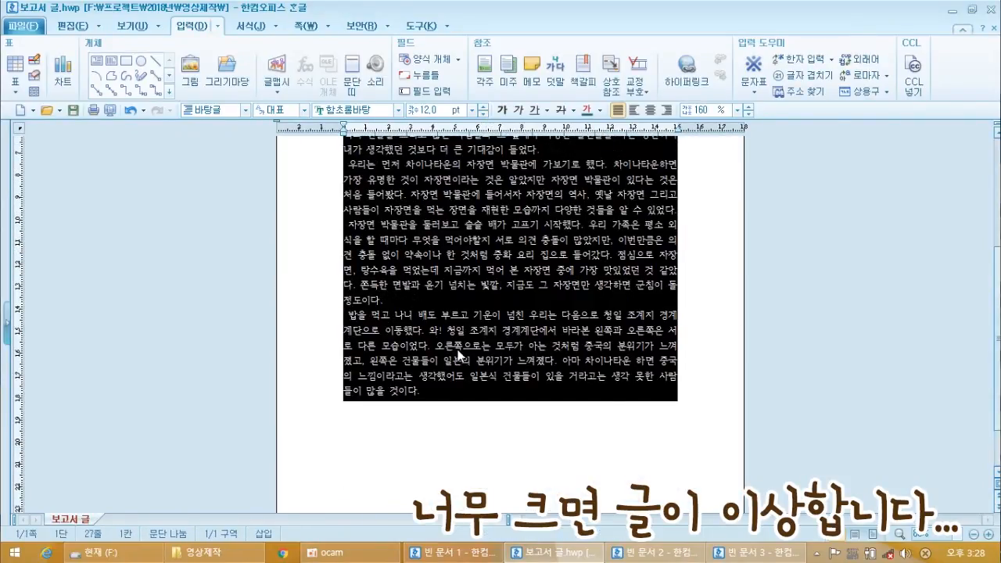
pyautogui.scroll(3, 457, 353)
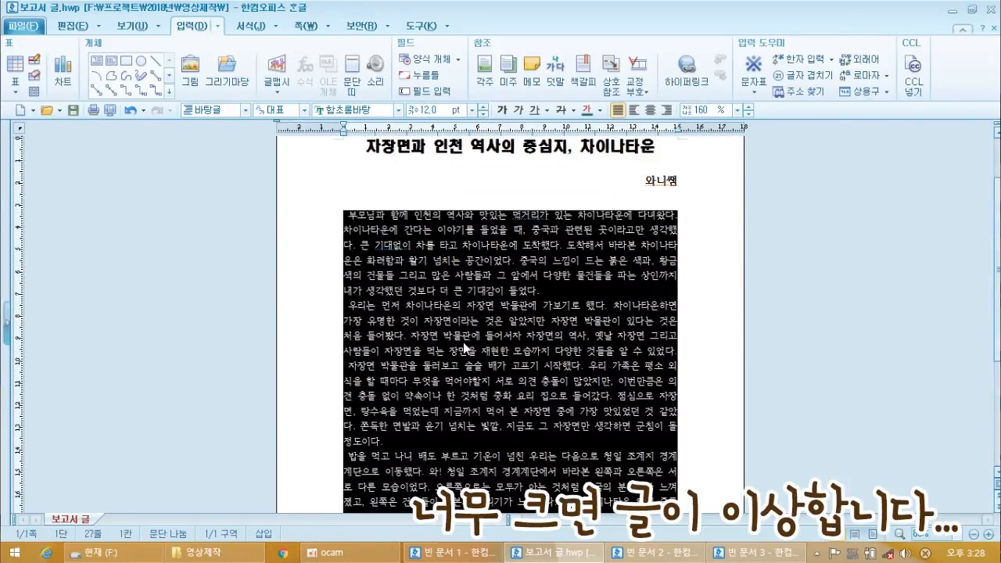
pyautogui.click(529, 332)
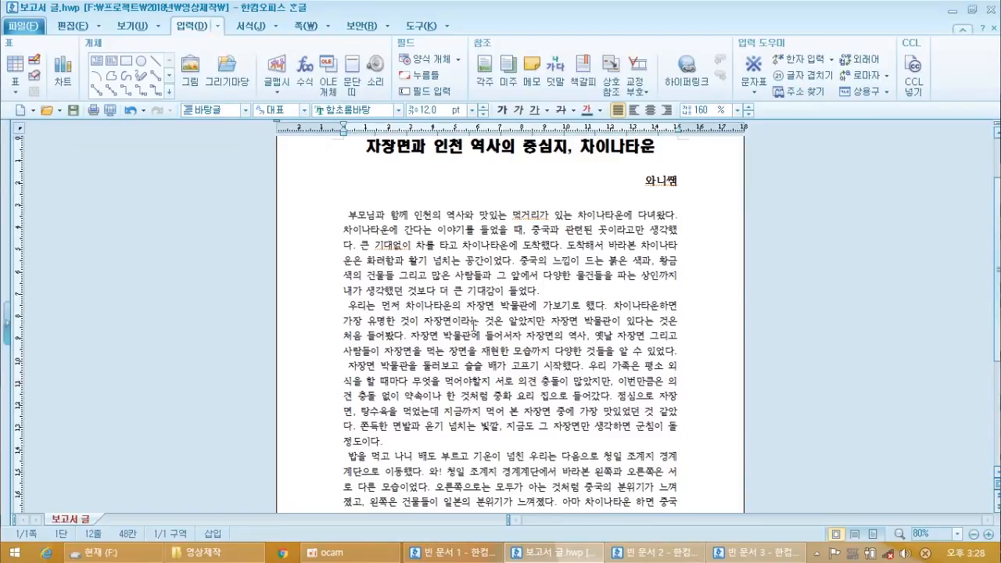
# Make the third paragraph's closing sentence, beginning "쫀득한 면발과", bold and underlined.
pyautogui.scroll(5, 472, 321)
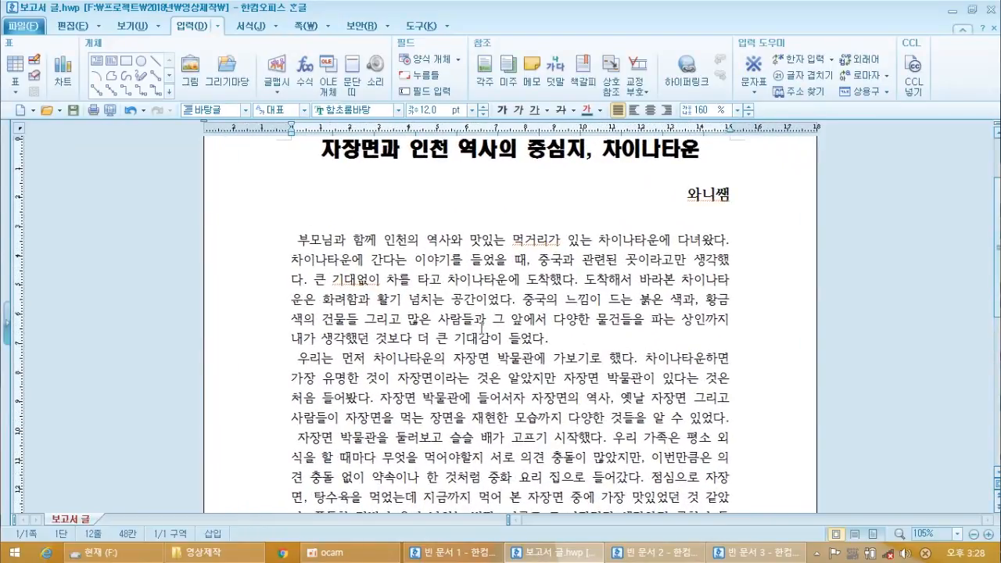
pyautogui.scroll(-1, 483, 324)
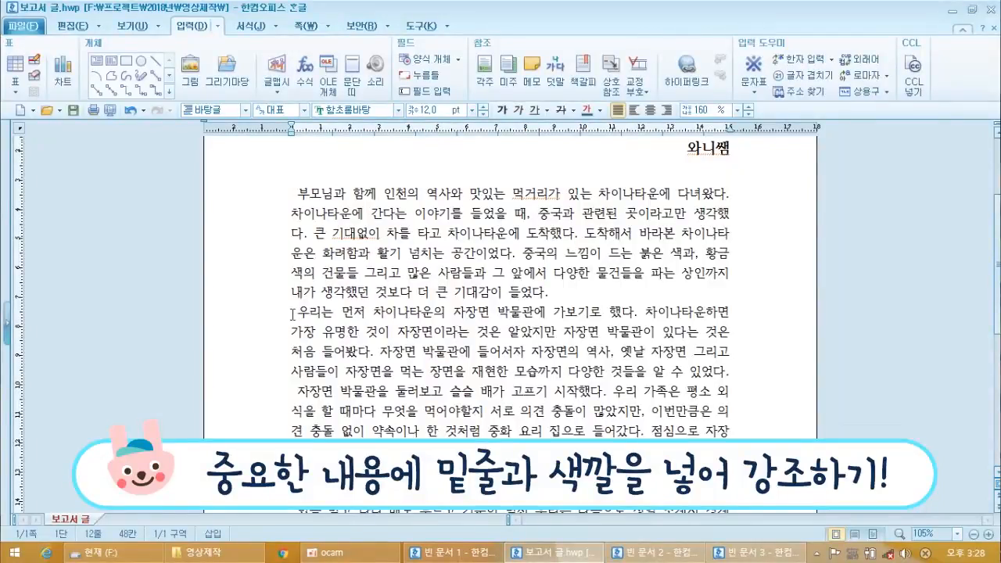
pyautogui.scroll(-1, 329, 351)
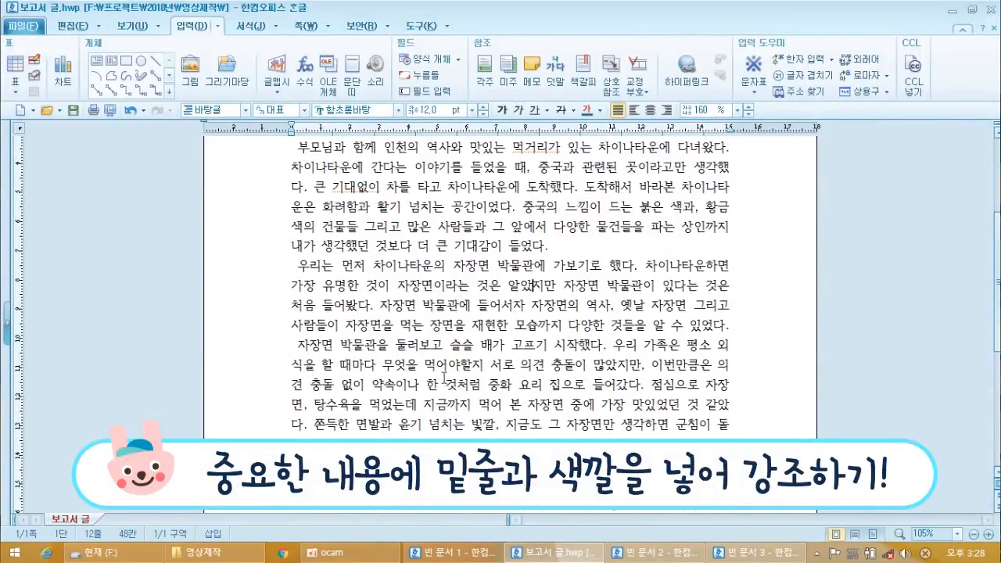
pyautogui.scroll(-1, 448, 375)
pyautogui.click(315, 380)
pyautogui.moveTo(315, 380); pyautogui.dragTo(607, 396)
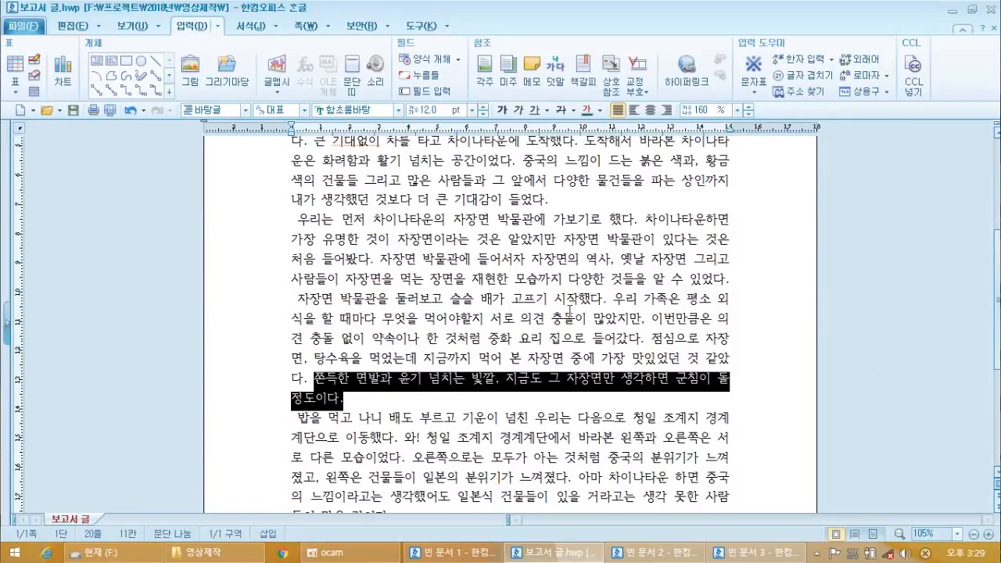
pyautogui.click(501, 112)
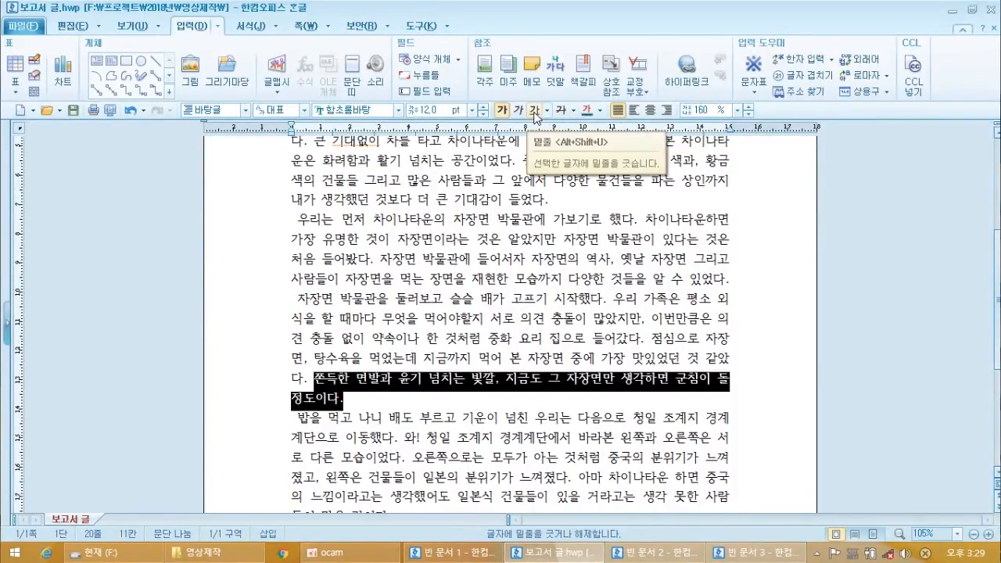
pyautogui.click(534, 111)
pyautogui.click(449, 318)
pyautogui.moveTo(314, 379); pyautogui.dragTo(373, 392)
pyautogui.click(373, 390)
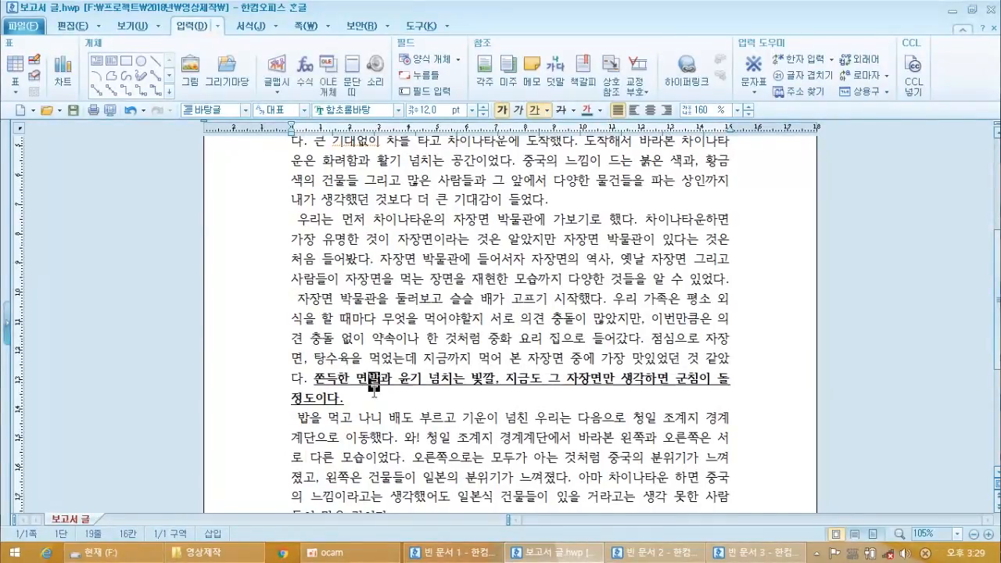
# Make the first paragraph's last sentence, beginning "중국의 느낌이 드는", bold and red, and deselect it.
pyautogui.scroll(2, 376, 391)
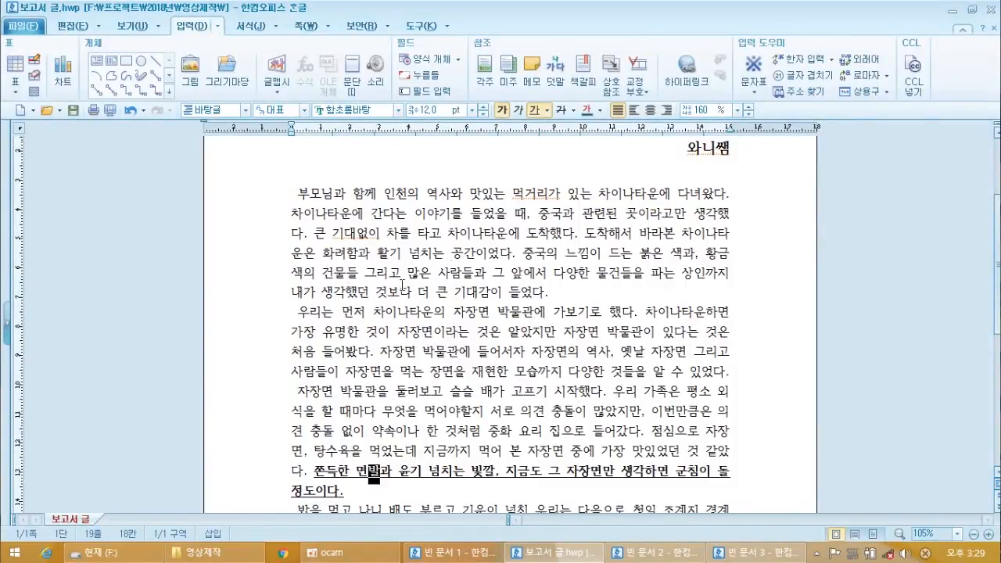
pyautogui.moveTo(523, 256); pyautogui.dragTo(579, 301)
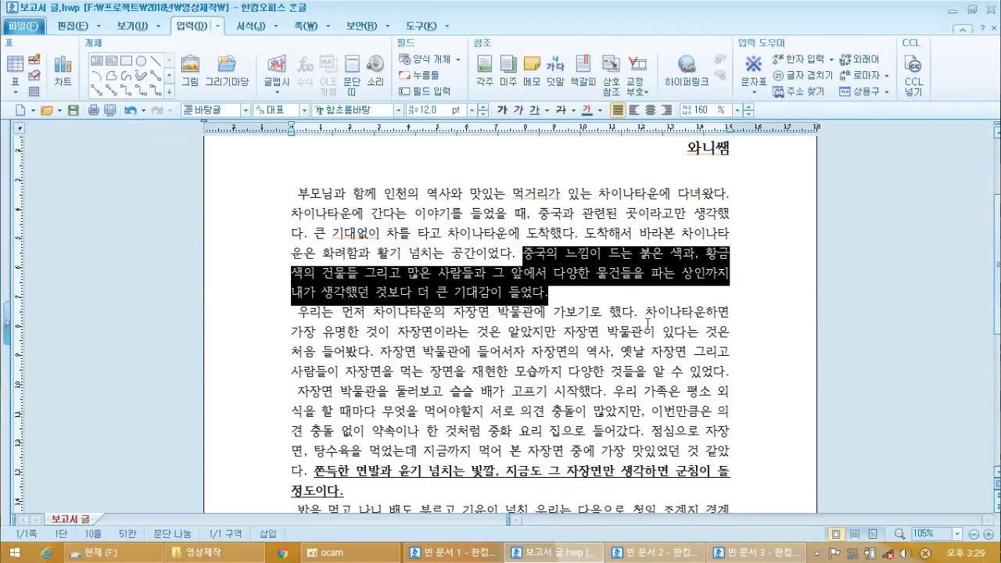
pyautogui.click(503, 112)
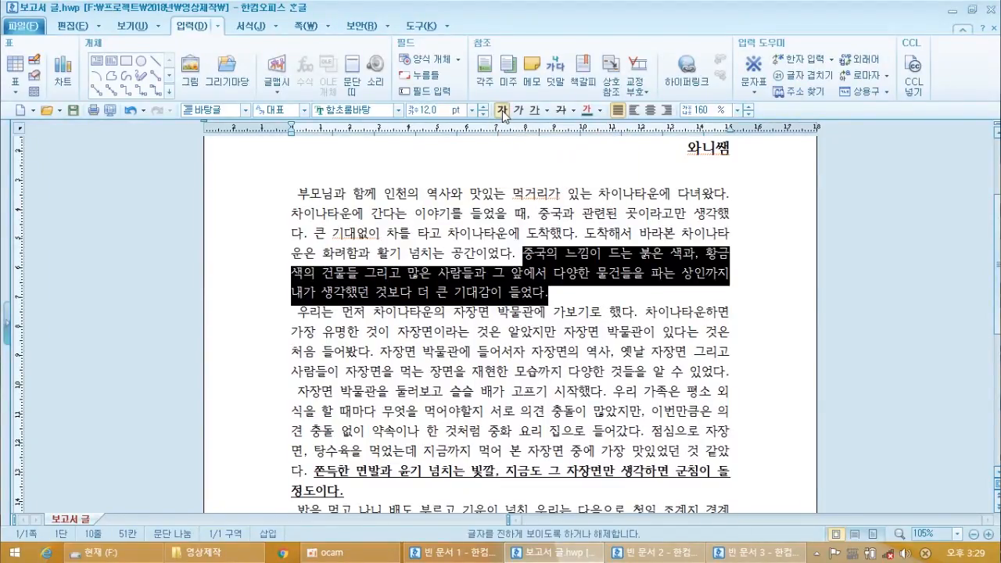
pyautogui.click(600, 110)
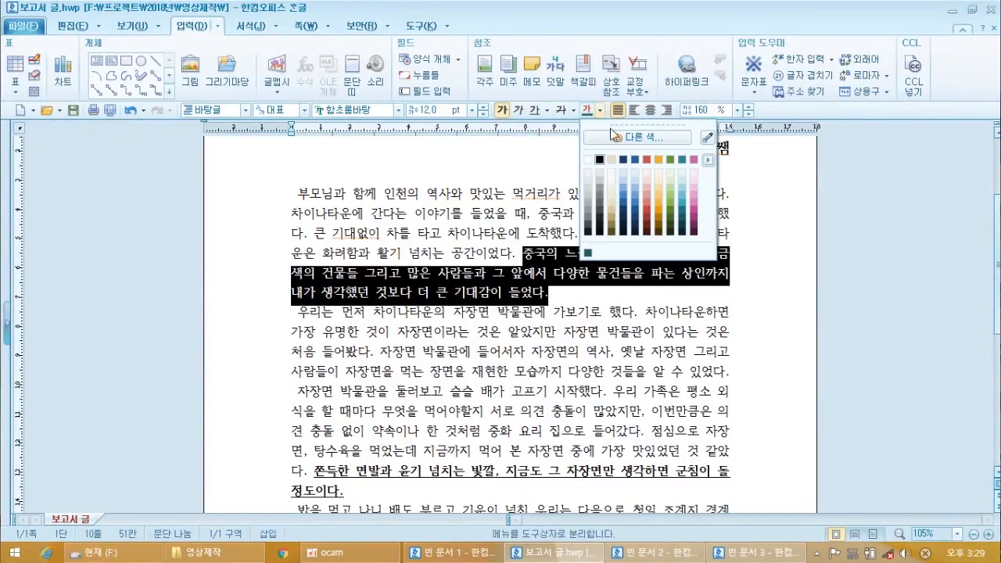
pyautogui.click(647, 217)
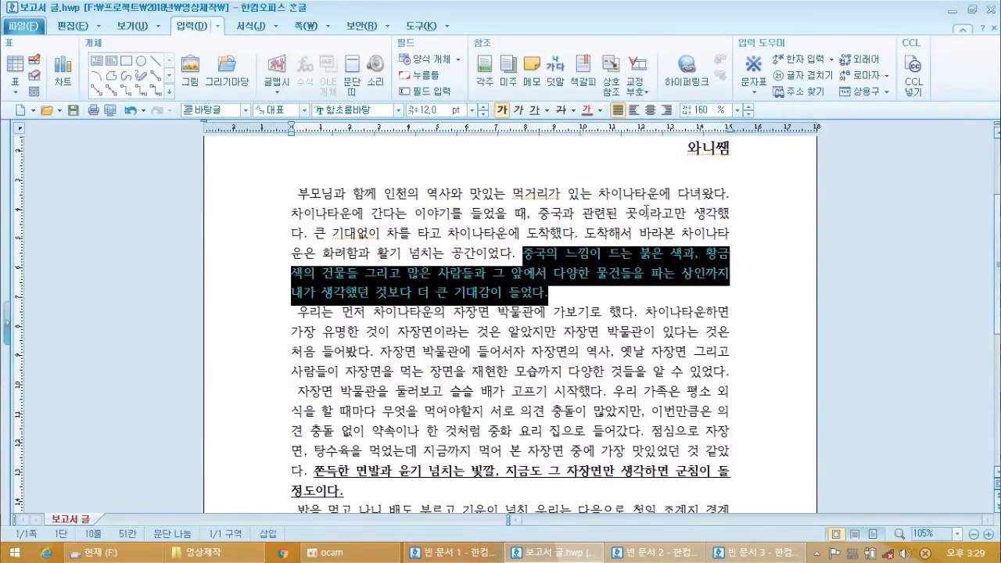
pyautogui.click(558, 369)
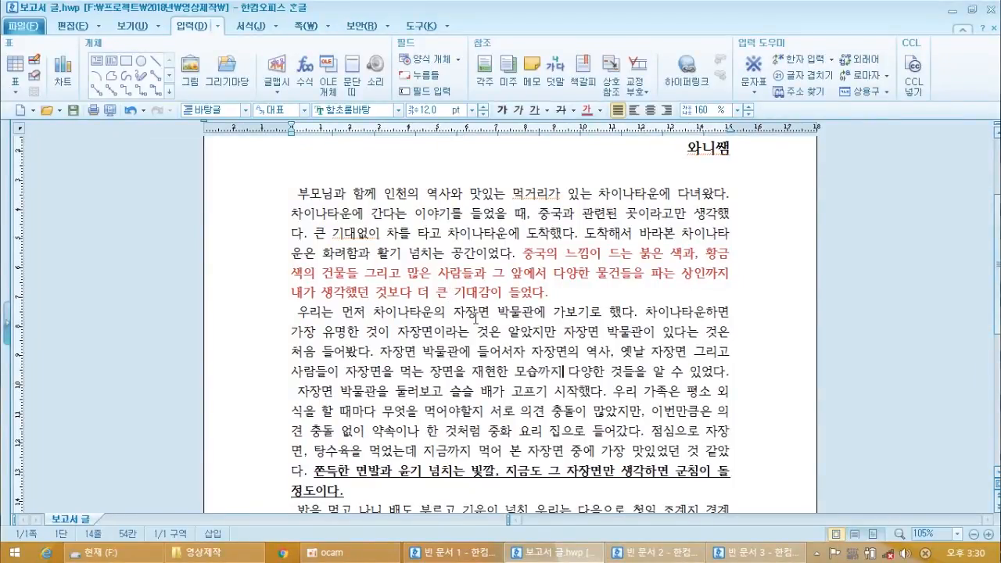
pyautogui.scroll(-1, 462, 308)
pyautogui.scroll(-1, 467, 307)
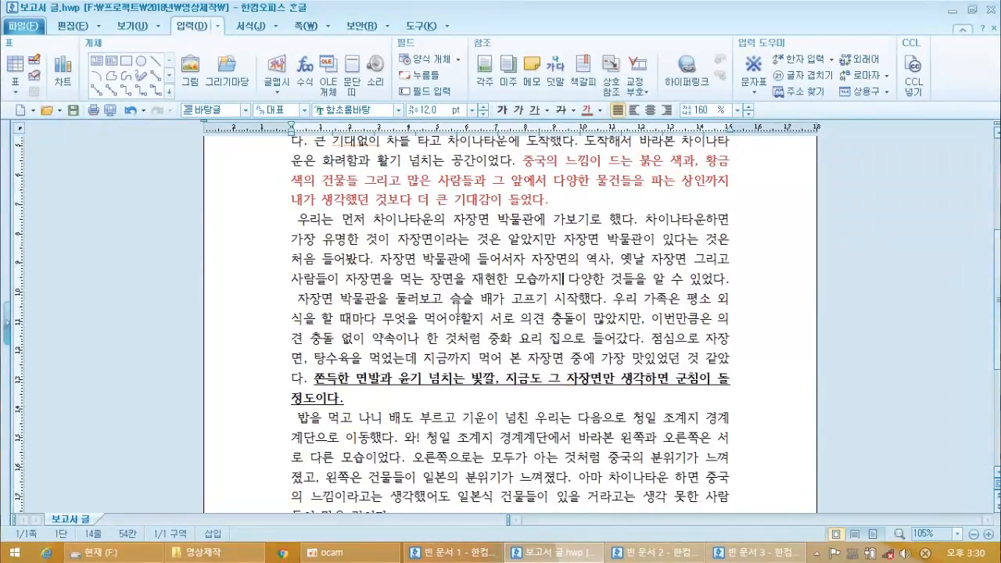
# Make the whole first body paragraph, beginning "부모님과 함께", bold and deselect it.
pyautogui.scroll(1, 454, 309)
pyautogui.scroll(2, 388, 296)
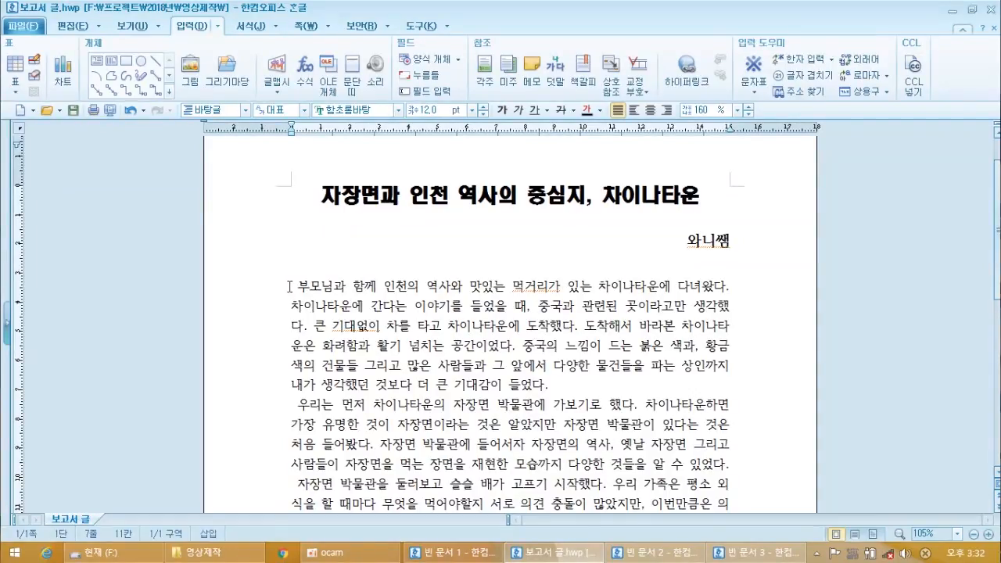
pyautogui.moveTo(291, 286); pyautogui.dragTo(569, 389)
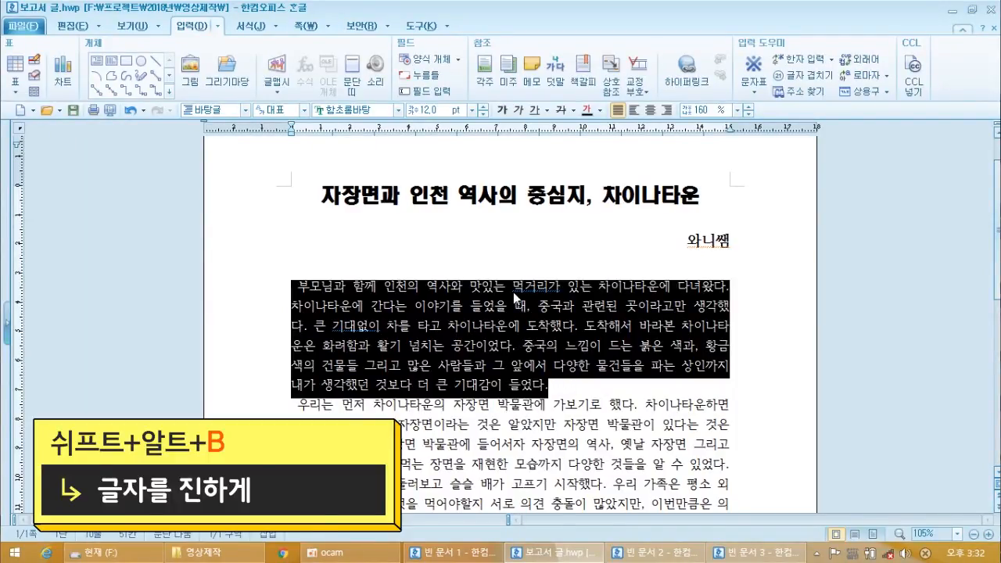
pyautogui.hotkey('shift', 'alt', 'b')
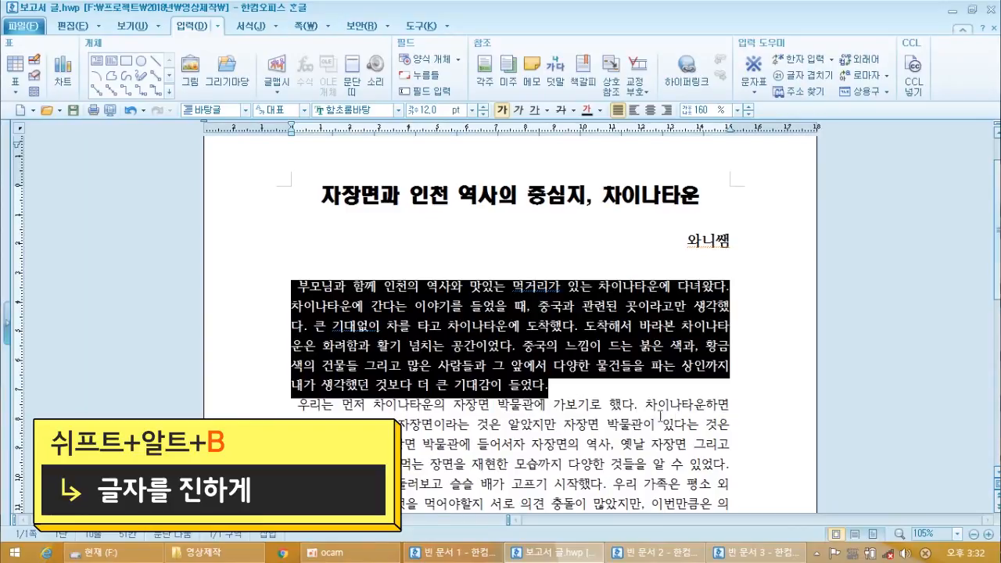
pyautogui.click(618, 388)
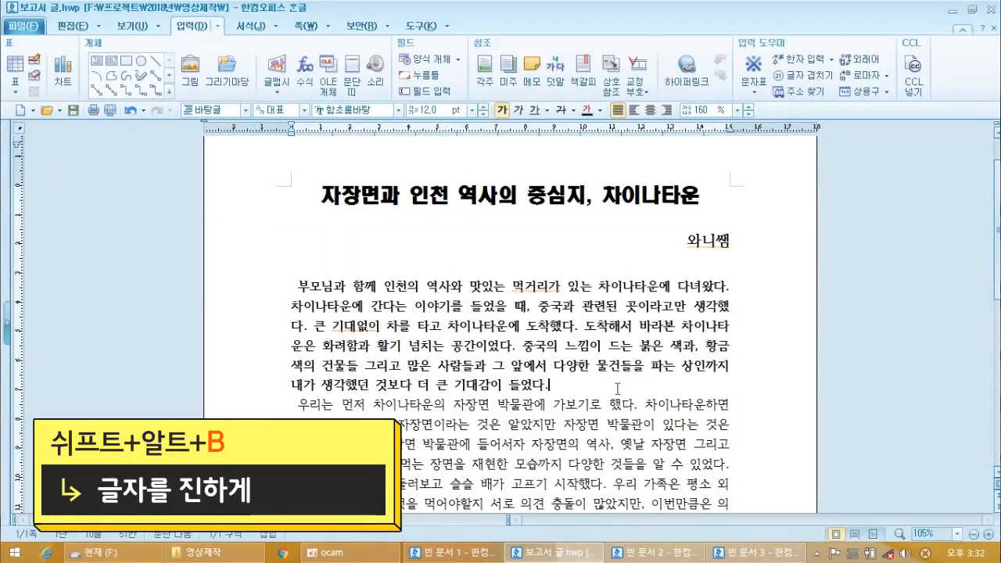
# Remove the bold from the first body paragraph and deselect it.
pyautogui.moveTo(618, 387); pyautogui.dragTo(291, 285)
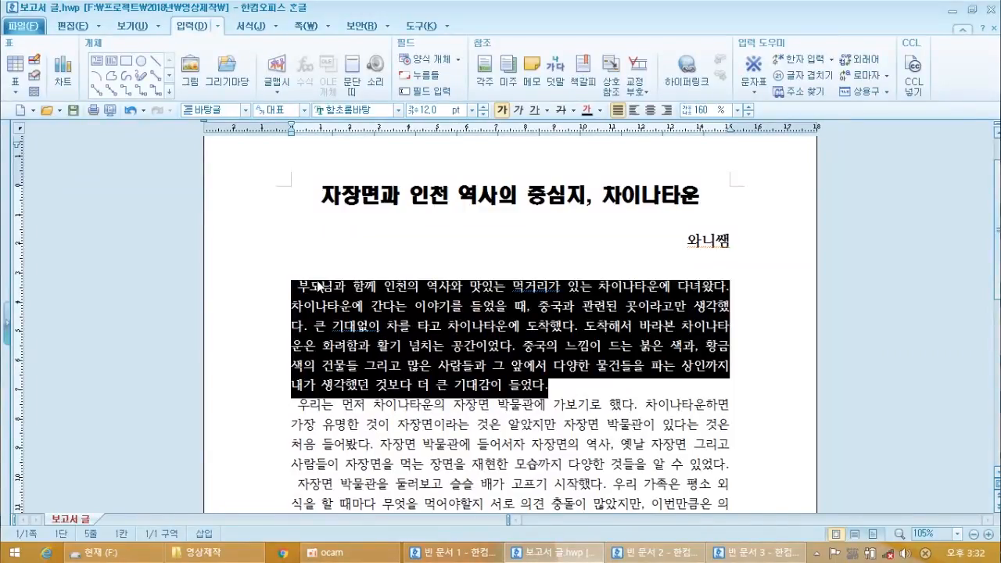
pyautogui.click(358, 253)
pyautogui.scroll(-2, 373, 316)
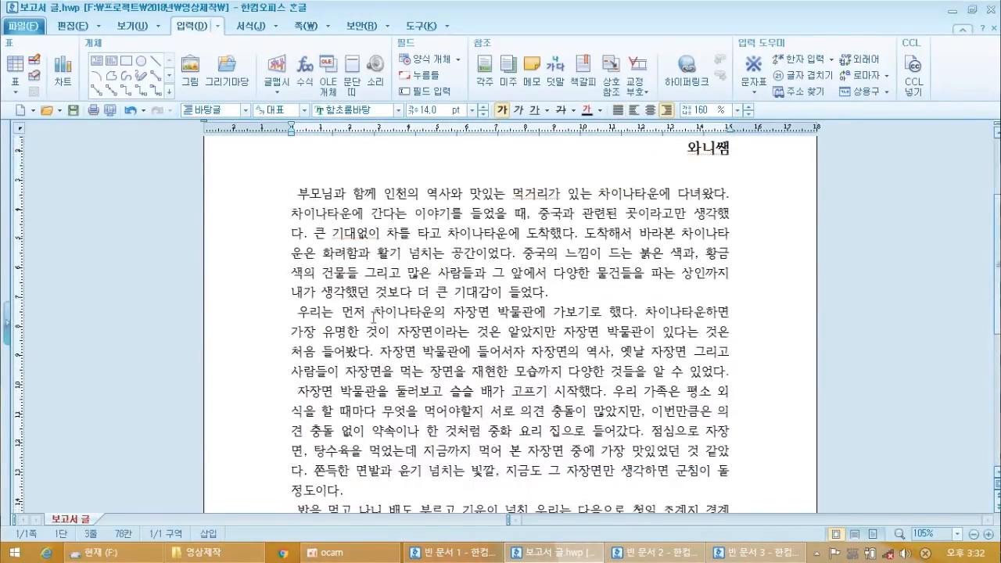
# Make the text from the second paragraph's start, "우리는 먼저", to "의견 충돌이" in the third paragraph bold.
pyautogui.moveTo(288, 315); pyautogui.dragTo(591, 399)
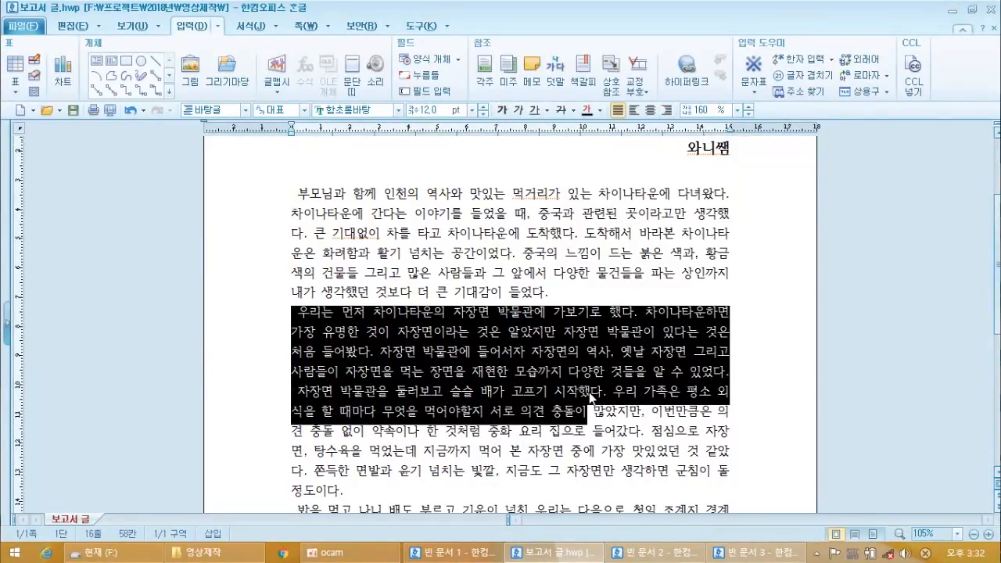
pyautogui.hotkey('ctrl', 'b')
pyautogui.click(597, 408)
# Make the whole last paragraph, beginning "밥을 먹고 나니", bold and deselect it.
pyautogui.scroll(-4, 405, 373)
pyautogui.moveTo(296, 325); pyautogui.dragTo(447, 424)
pyautogui.hotkey('ctrl', 'b')
pyautogui.click(467, 254)
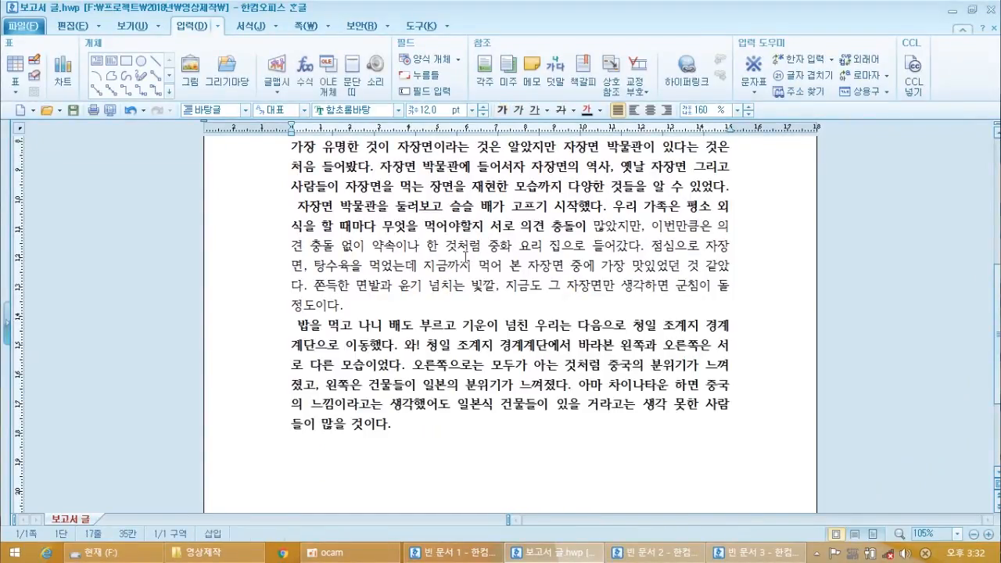
# Select the first body paragraph and enlarge its text one point at a time to 19 pt.
pyautogui.scroll(1, 476, 313)
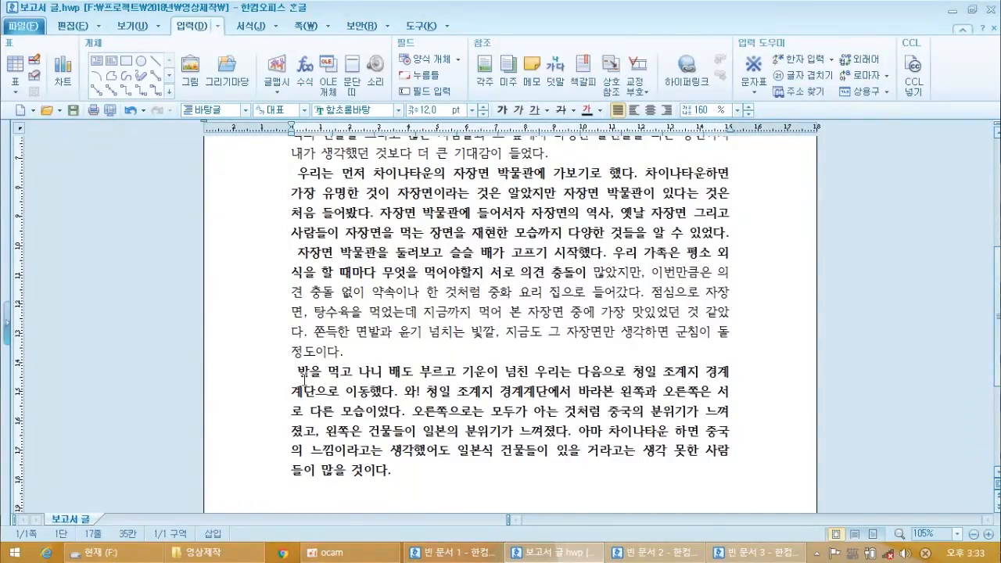
pyautogui.scroll(5, 415, 403)
pyautogui.moveTo(295, 241); pyautogui.dragTo(565, 345)
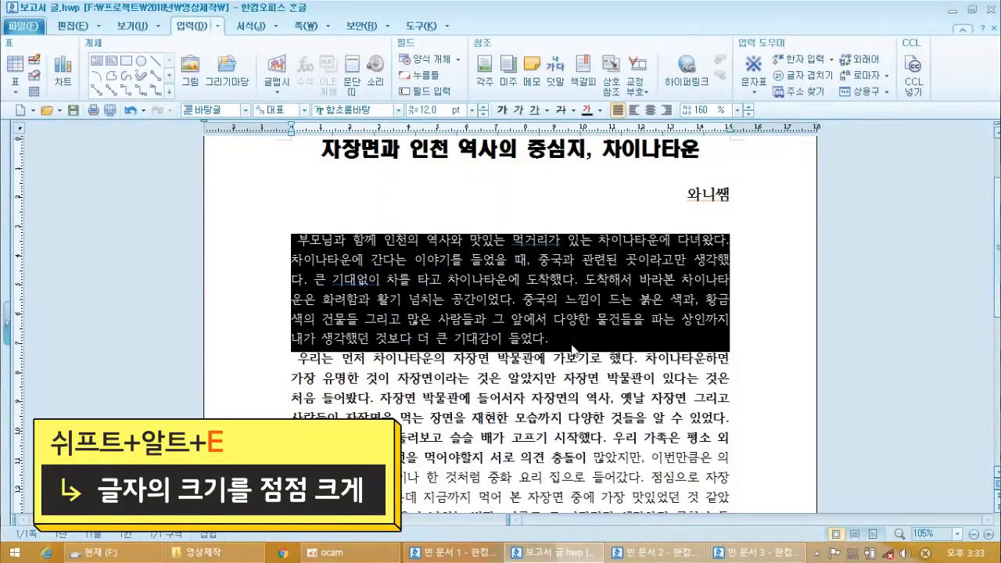
pyautogui.hotkey('shift', 'alt', 'e')
pyautogui.hotkey('shift', 'alt', 'e')
pyautogui.hotkey('shift', 'alt', 'e')
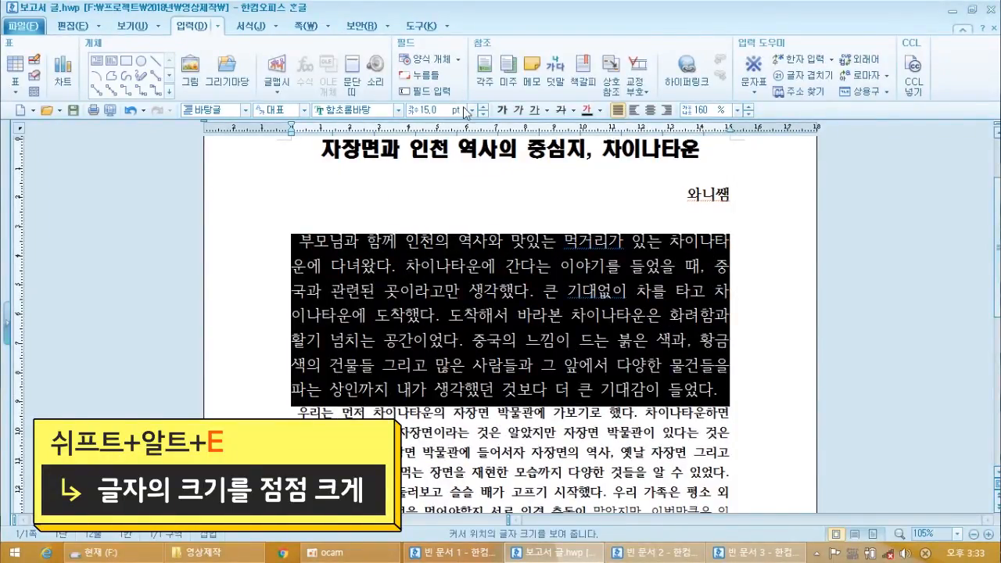
pyautogui.hotkey('shift', 'alt', 'e')
pyautogui.hotkey('shift', 'alt', 'e')
pyautogui.hotkey('shift', 'alt', 'e')
pyautogui.hotkey('shift', 'alt', 'e')
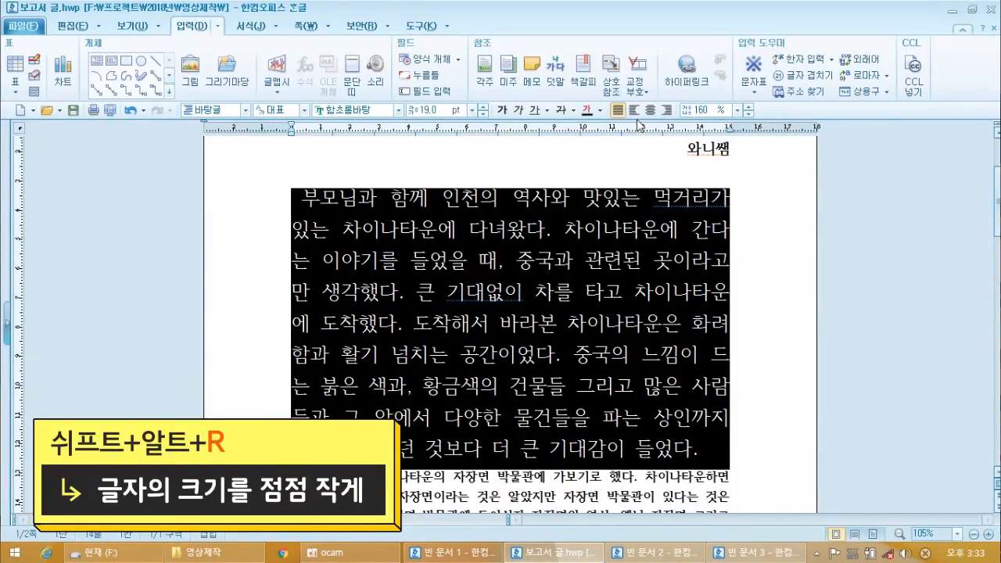
# Shrink the first body paragraph's text one point at a time to 12 pt.
pyautogui.hotkey('shift', 'alt', 'r')
pyautogui.hotkey('shift', 'alt', 'r')
pyautogui.hotkey('shift', 'alt', 'r')
pyautogui.hotkey('shift', 'alt', 'r')
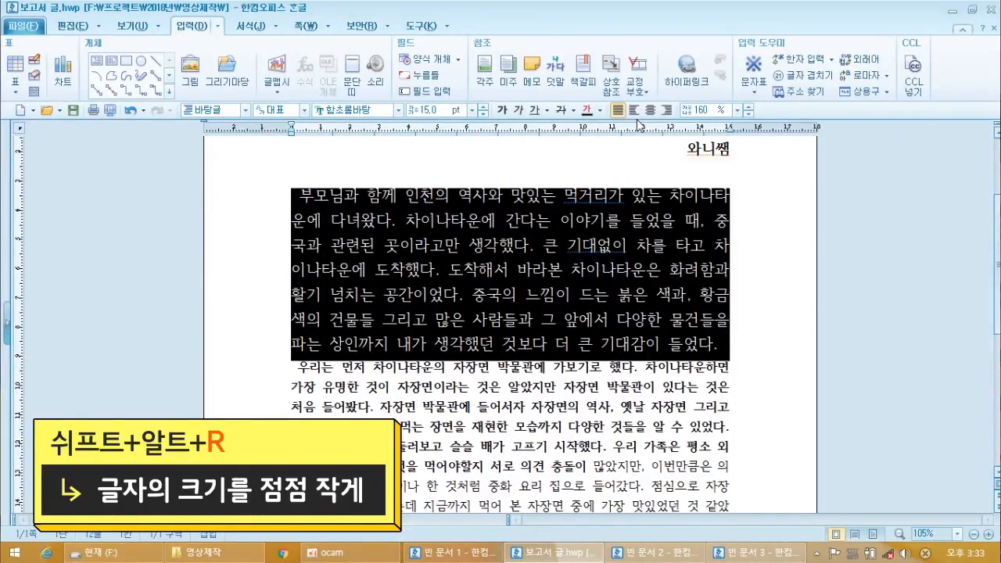
pyautogui.hotkey('shift', 'alt', 'r')
pyautogui.hotkey('shift', 'alt', 'r')
pyautogui.hotkey('shift', 'alt', 'r')
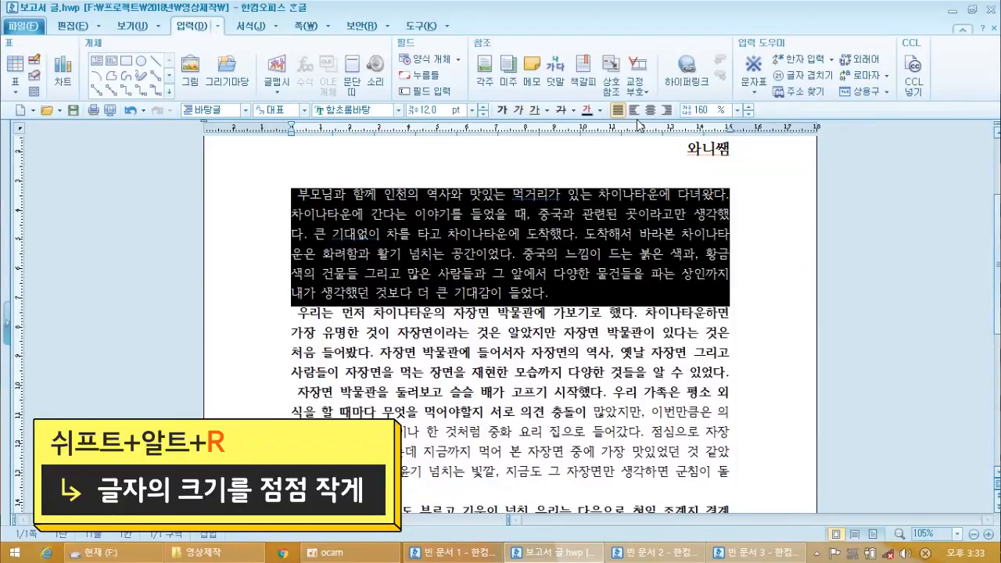
# Shrink the first body paragraph's text one point at a time to 8 pt.
pyautogui.hotkey('shift', 'alt', 'r')
pyautogui.hotkey('shift', 'alt', 'r')
pyautogui.hotkey('shift', 'alt', 'r')
pyautogui.hotkey('shift', 'alt', 'r')
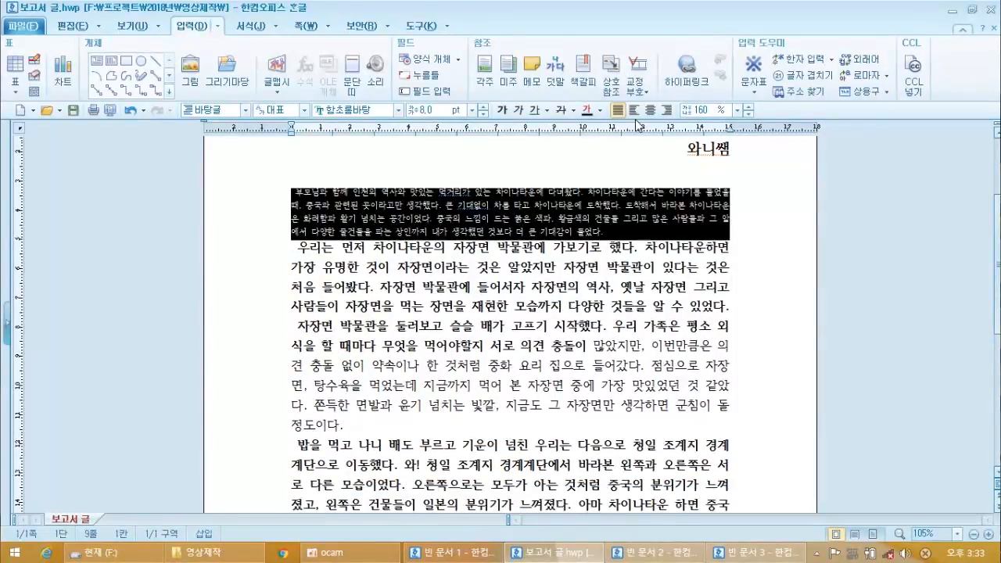
# Enlarge the first body paragraph's text one point at a time to 12 pt and deselect it.
pyautogui.hotkey('shift', 'alt', 'e')
pyautogui.hotkey('shift', 'alt', 'e')
pyautogui.hotkey('shift', 'alt', 'e')
pyautogui.hotkey('shift', 'alt', 'e')
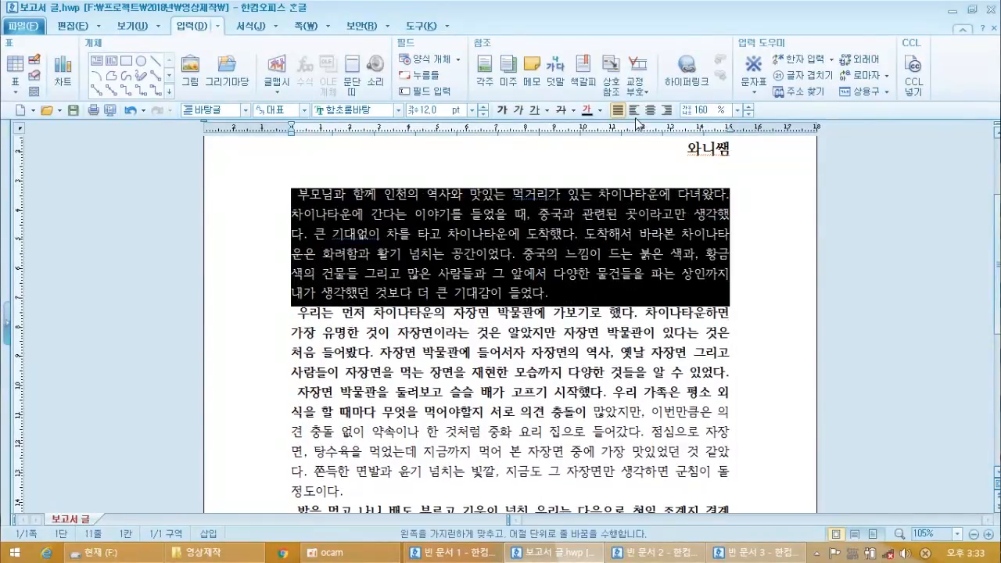
pyautogui.click(568, 226)
# Look over the report's title and body paragraphs, marking passages without changing them.
pyautogui.scroll(2, 474, 243)
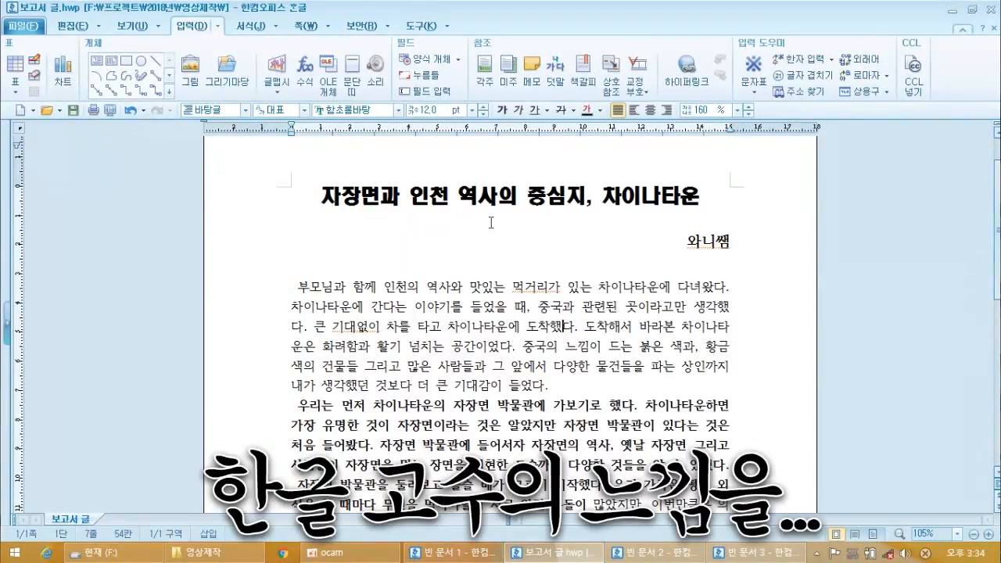
pyautogui.scroll(-2, 469, 221)
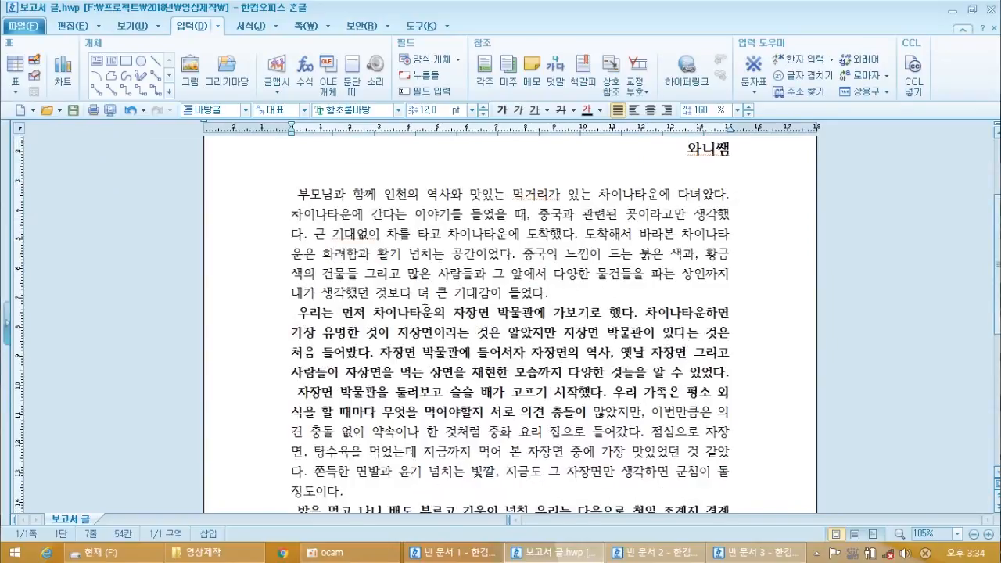
pyautogui.moveTo(293, 318); pyautogui.dragTo(524, 408)
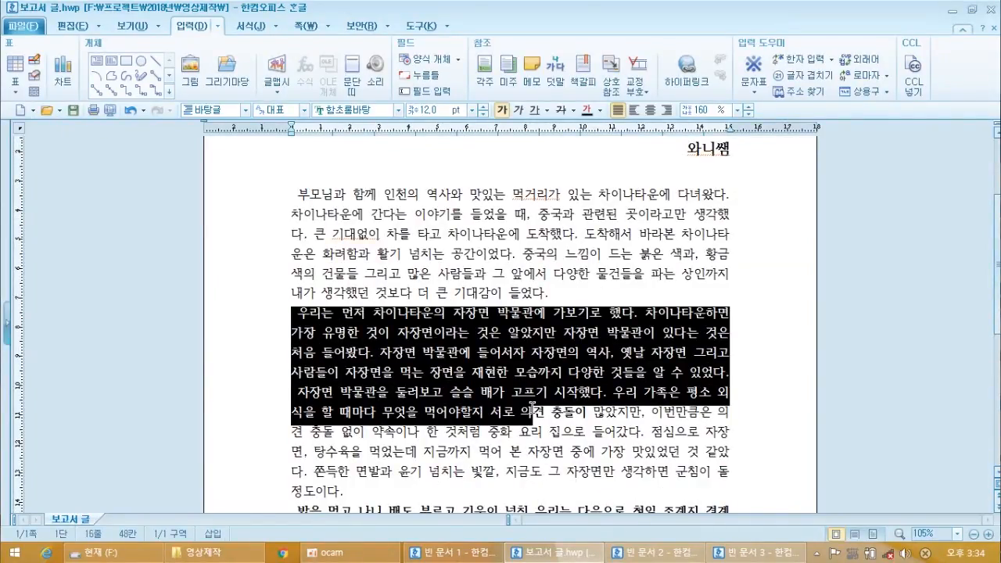
pyautogui.click(524, 406)
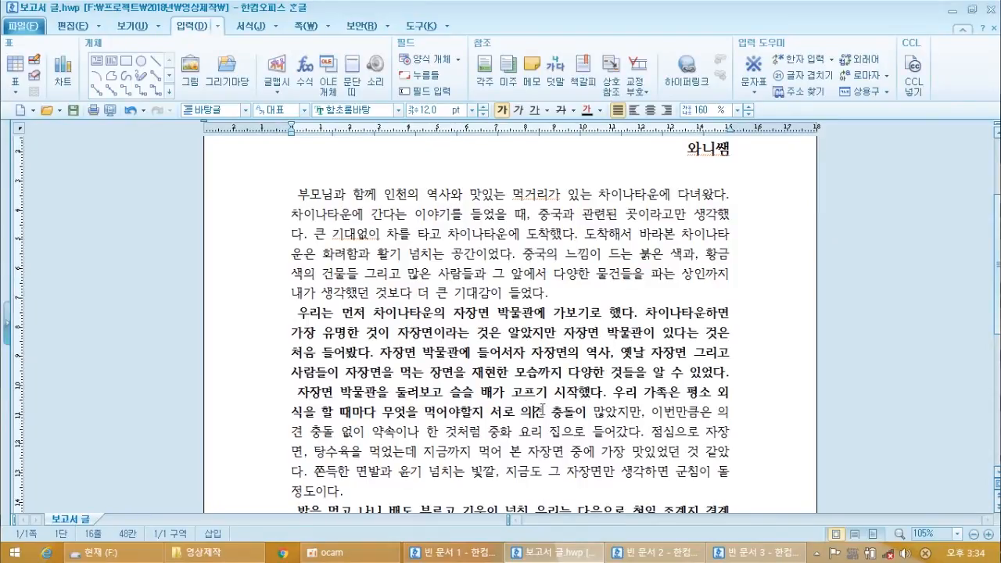
pyautogui.scroll(3, 556, 422)
pyautogui.moveTo(300, 250); pyautogui.dragTo(337, 259)
pyautogui.click(339, 260)
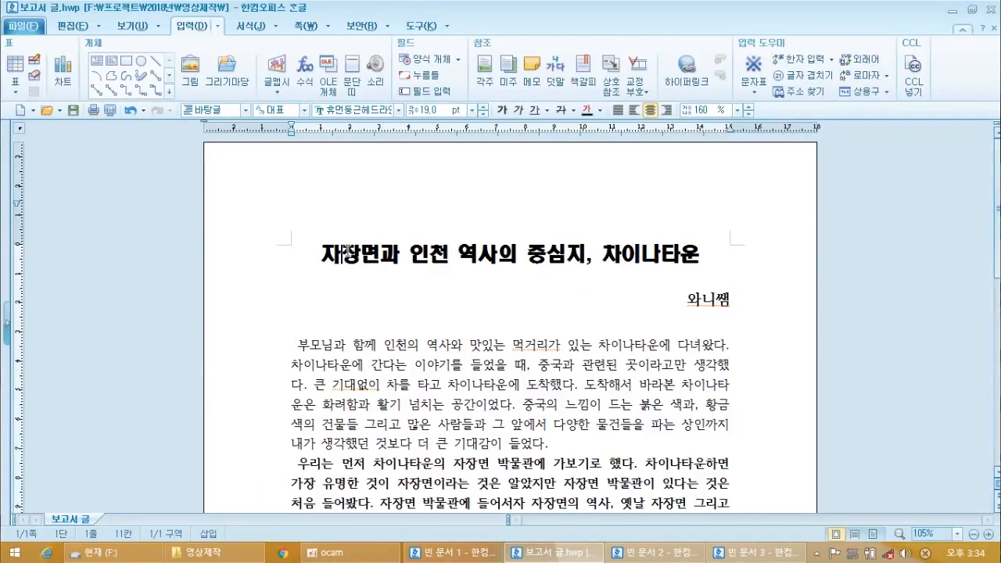
pyautogui.scroll(-2, 481, 360)
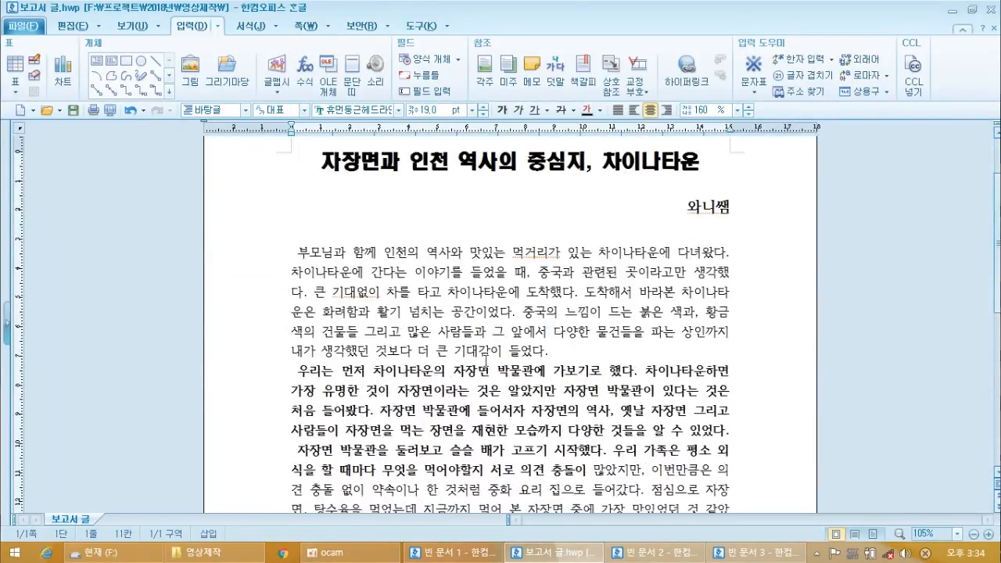
pyautogui.click(635, 417)
pyautogui.scroll(-1, 669, 397)
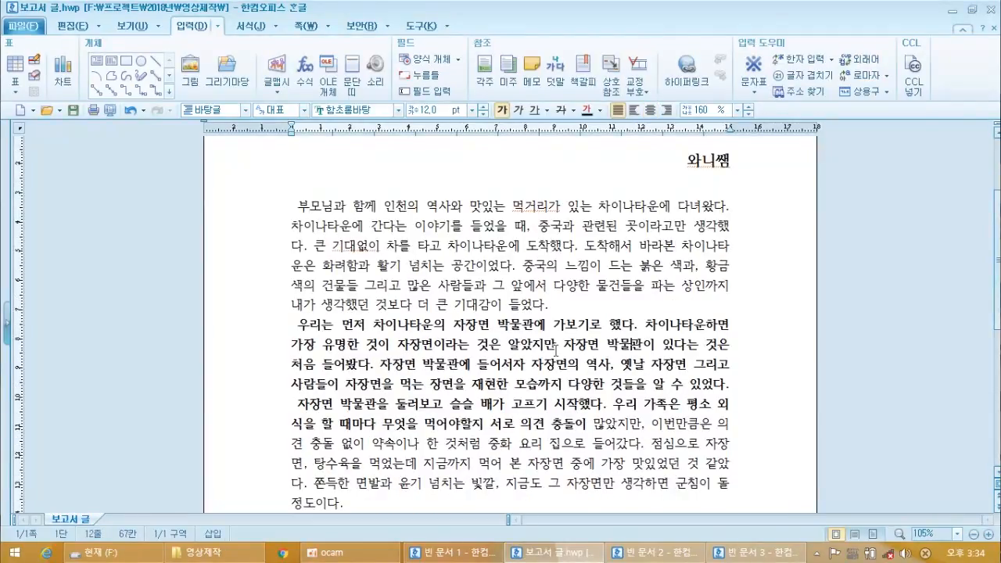
pyautogui.scroll(-1, 455, 367)
pyautogui.moveTo(297, 280); pyautogui.dragTo(602, 291)
# Place the cursor at the first body paragraph's end, start inserting a picture and open the 사진자료 folder on the desktop.
pyautogui.click(569, 267)
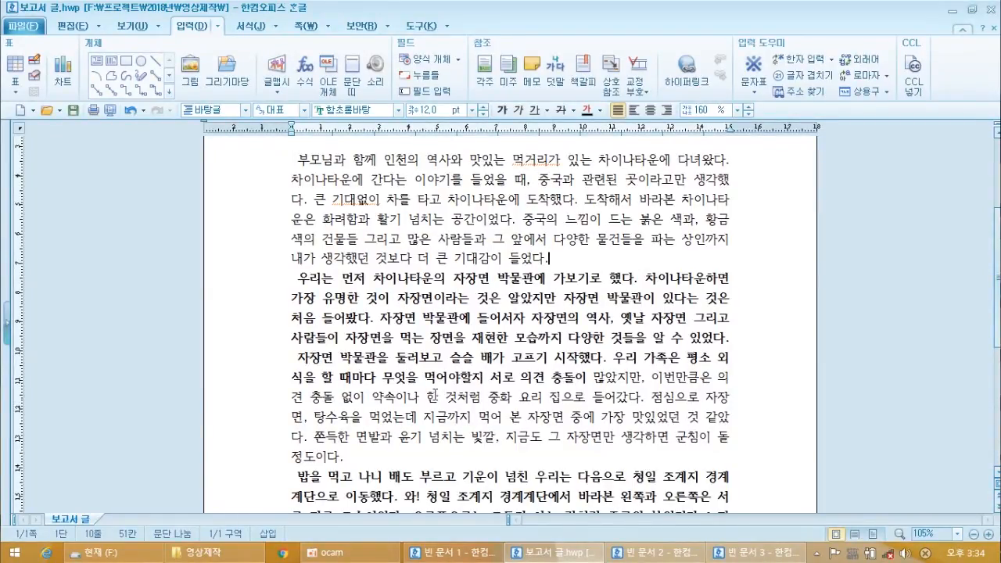
pyautogui.click(189, 29)
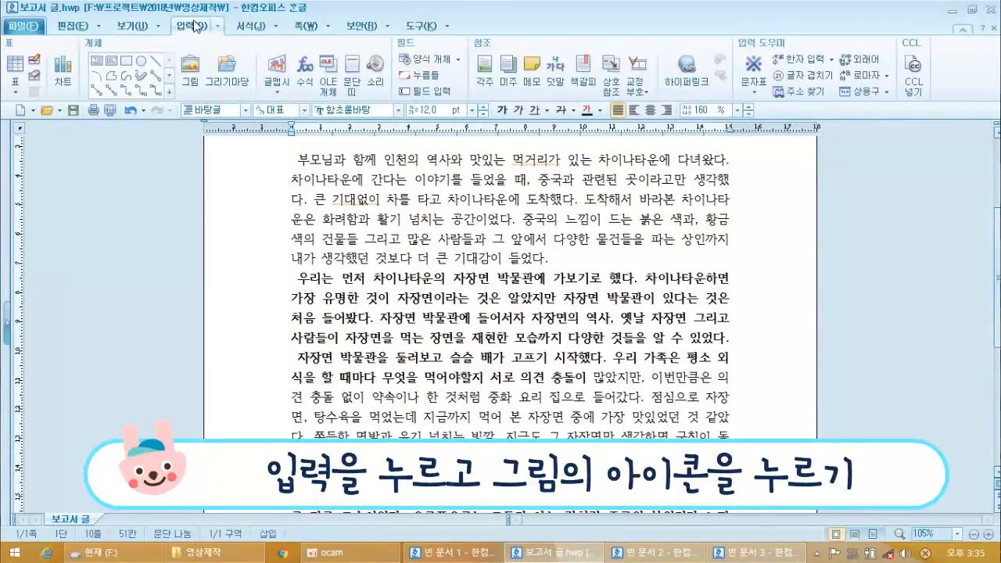
pyautogui.click(193, 69)
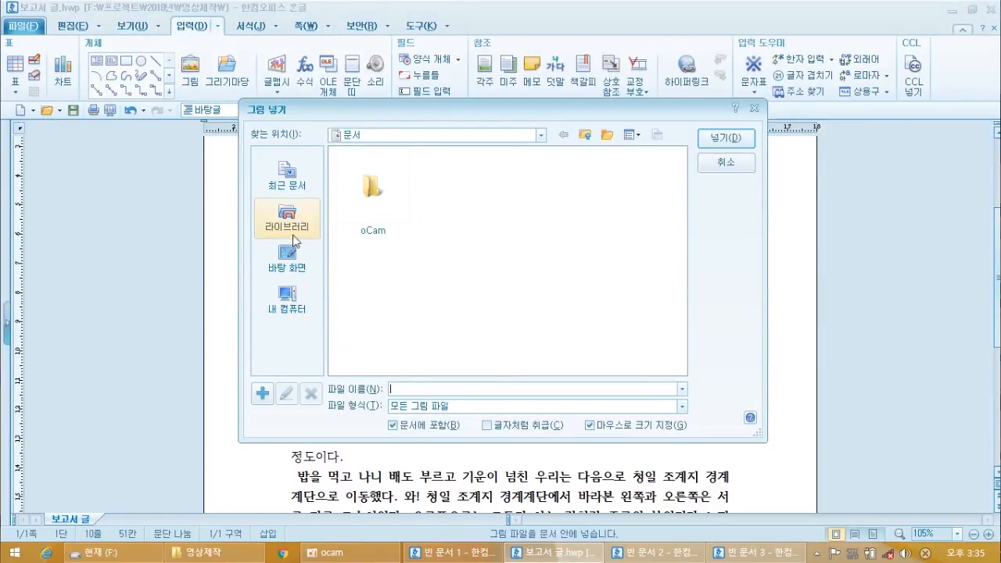
pyautogui.click(287, 258)
pyautogui.click(389, 302)
pyautogui.doubleClick(388, 302)
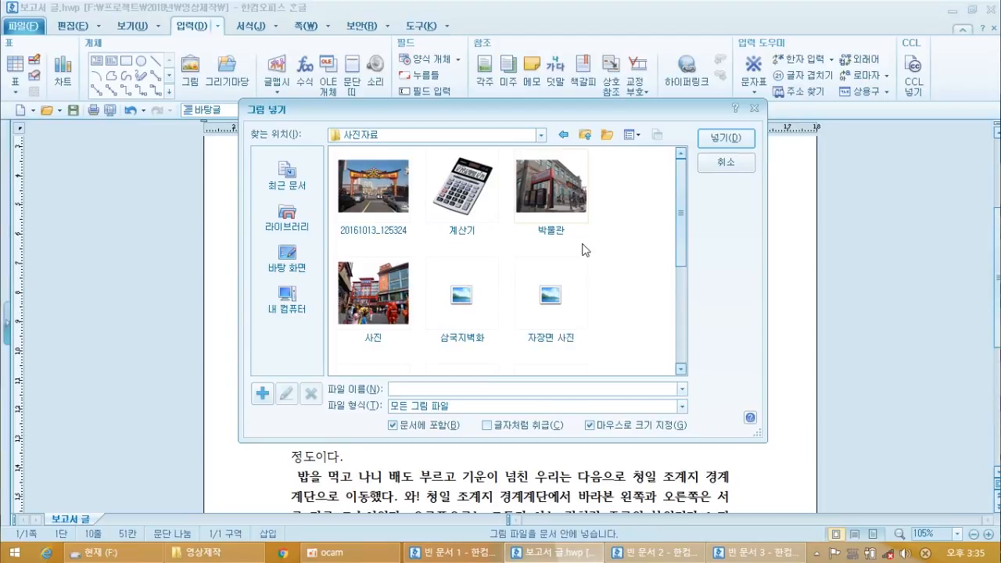
pyautogui.click(566, 138)
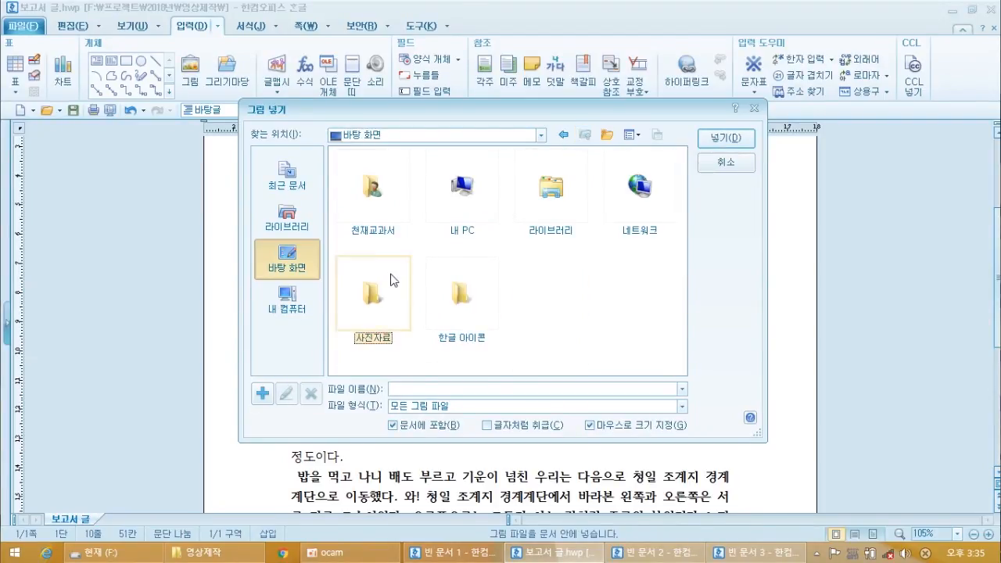
pyautogui.doubleClick(389, 301)
# Insert the 자장면 picture at about 99 × 74 mm, starting beside the last lines of the first body paragraph.
pyautogui.scroll(-2, 523, 303)
pyautogui.scroll(2, 392, 305)
pyautogui.scroll(-2, 392, 303)
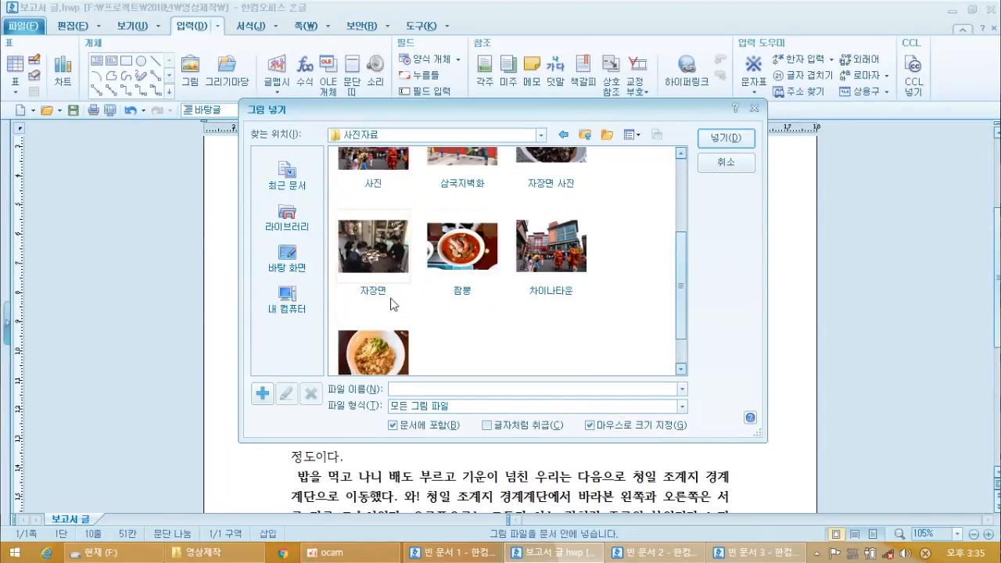
pyautogui.doubleClick(363, 248)
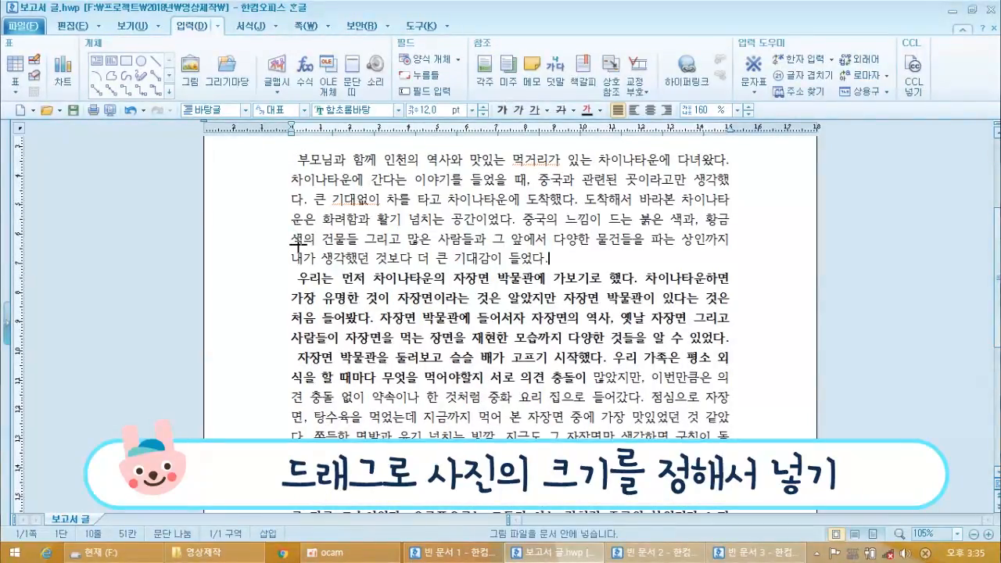
pyautogui.moveTo(297, 246)
pyautogui.mouseDown()
pyautogui.moveTo(410, 300)
pyautogui.moveTo(509, 398)
pyautogui.moveTo(567, 361)
pyautogui.moveTo(355, 285)
pyautogui.moveTo(439, 344)
pyautogui.moveTo(531, 354)
pyautogui.moveTo(586, 461)
pyautogui.mouseUp()
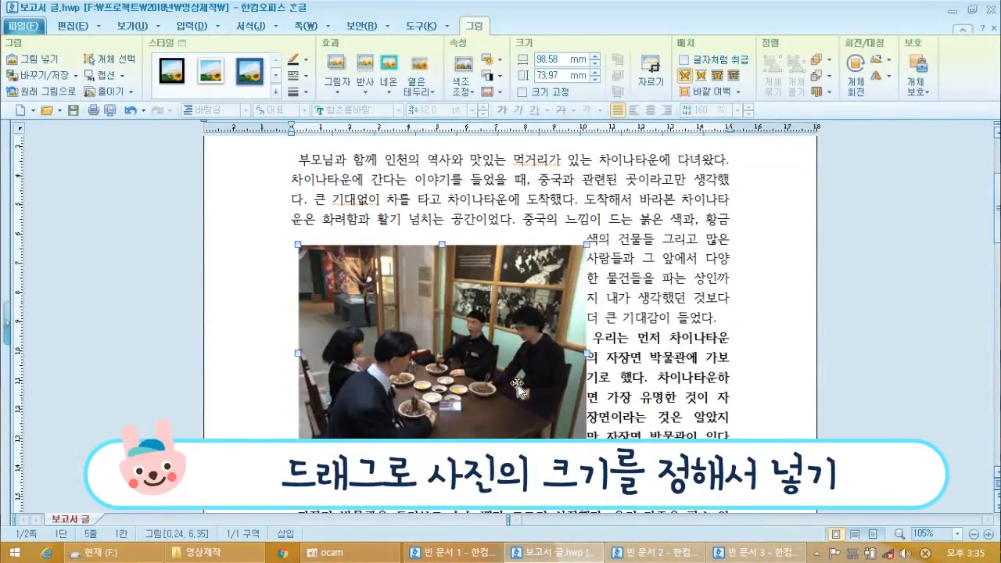
# Reduce the 자장면 picture to about 94 × 70 mm and move it against the left text margin.
pyautogui.moveTo(484, 373)
pyautogui.mouseDown()
pyautogui.moveTo(573, 363)
pyautogui.moveTo(502, 411)
pyautogui.moveTo(467, 360)
pyautogui.moveTo(564, 367)
pyautogui.moveTo(573, 354)
pyautogui.moveTo(480, 360)
pyautogui.mouseUp()
pyautogui.moveTo(475, 354)
pyautogui.mouseDown()
pyautogui.moveTo(611, 372)
pyautogui.moveTo(485, 353)
pyautogui.mouseUp()
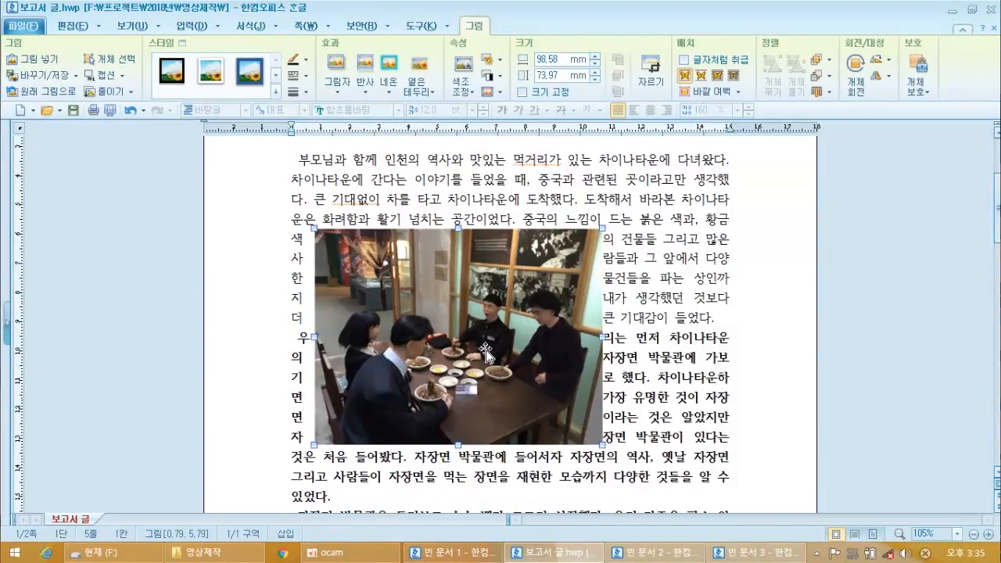
pyautogui.rightClick(486, 354)
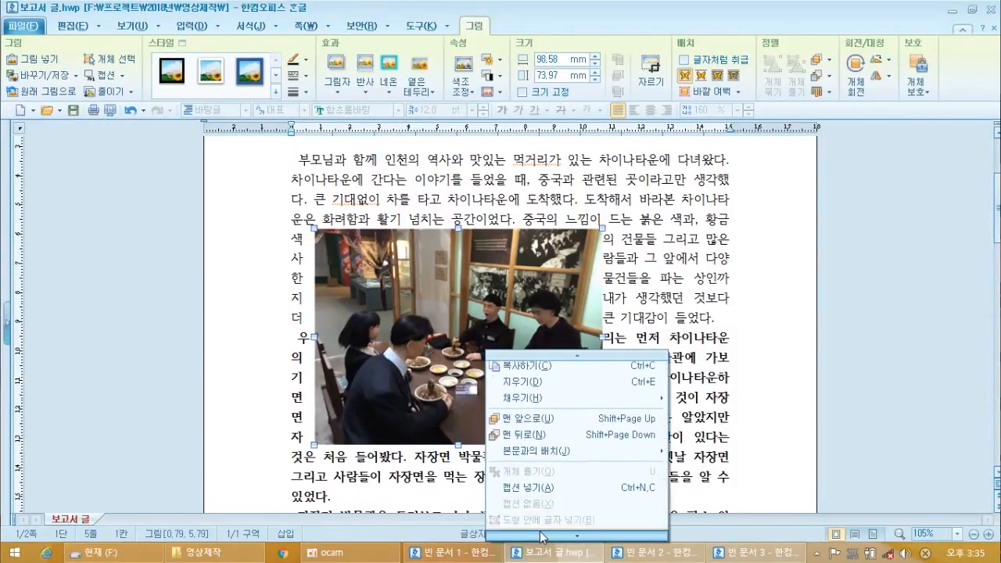
pyautogui.click(559, 363)
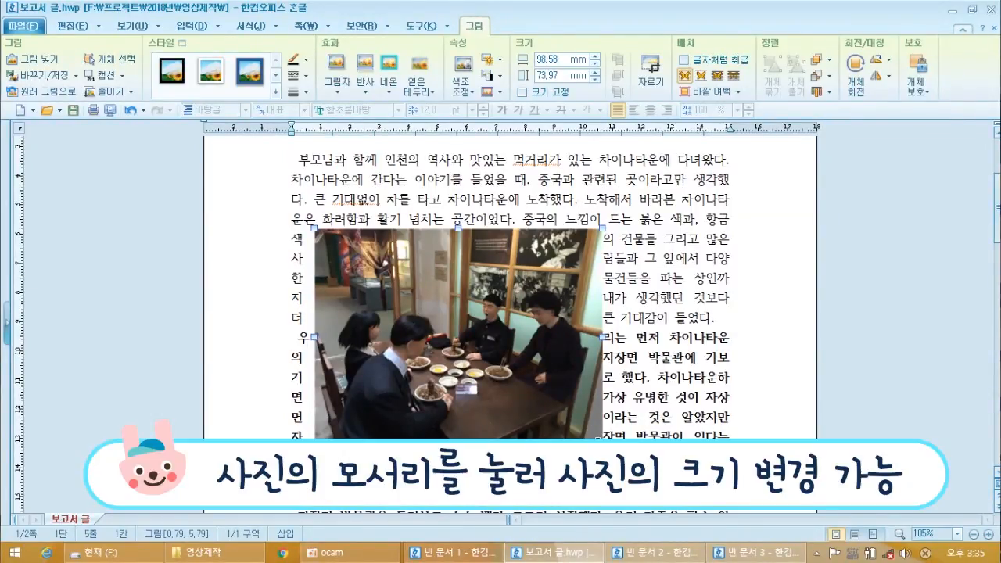
pyautogui.moveTo(601, 444); pyautogui.dragTo(572, 432)
pyautogui.moveTo(469, 388); pyautogui.dragTo(445, 386)
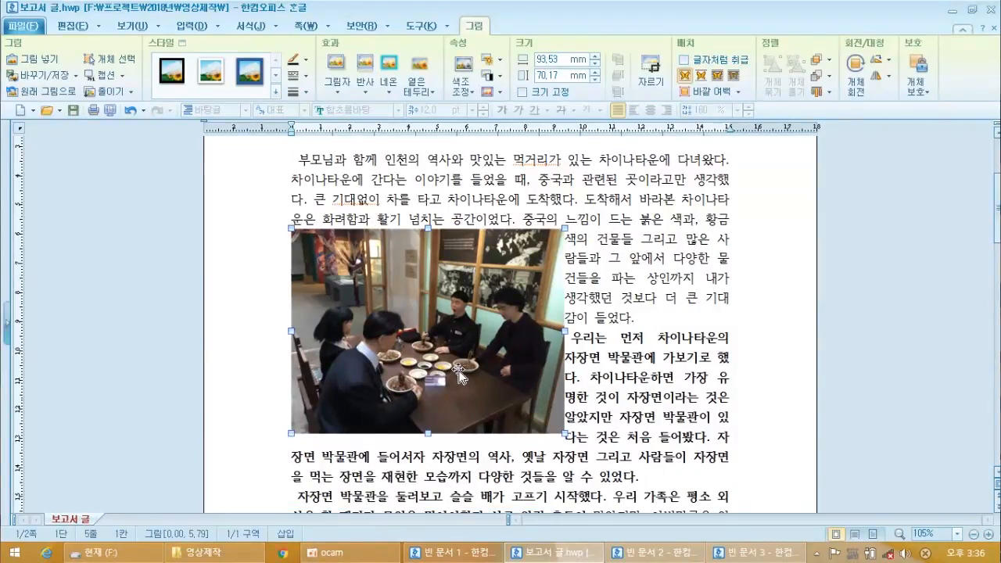
# Set the 자장면 picture's rotation angle to 90° in its object properties and apply it.
pyautogui.rightClick(467, 313)
pyautogui.click(476, 320)
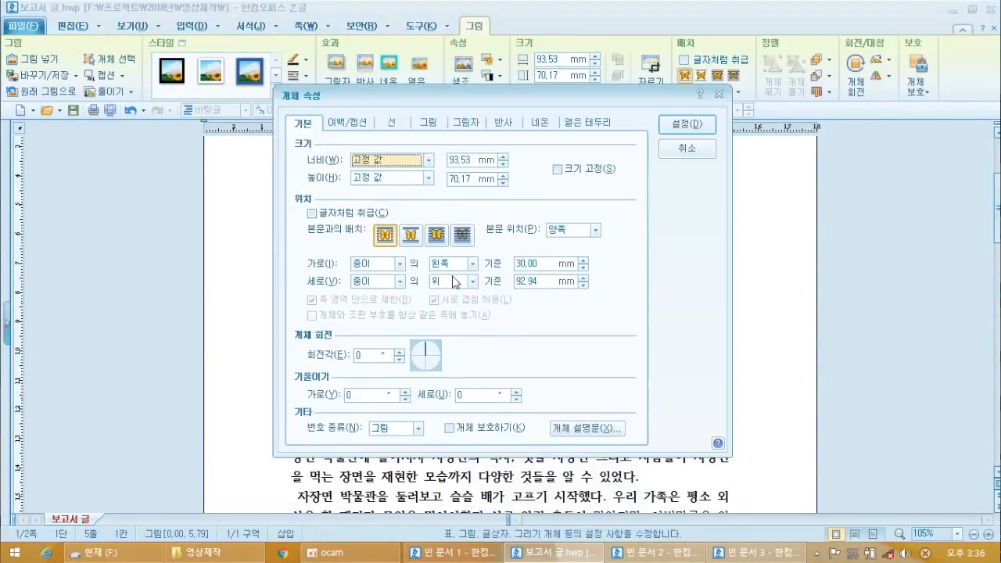
pyautogui.click(375, 394)
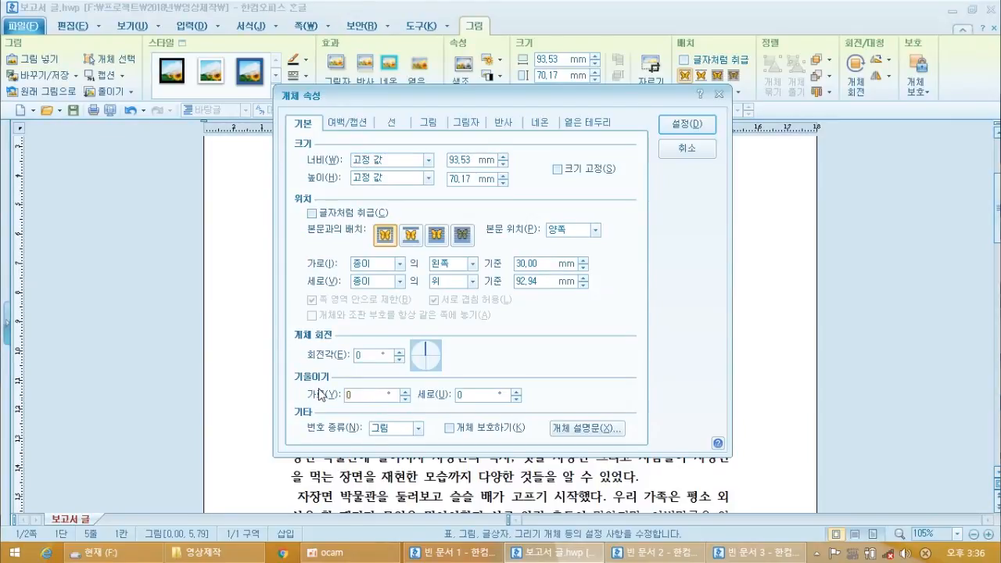
pyautogui.click(369, 358)
pyautogui.write('90')
pyautogui.press('Return')
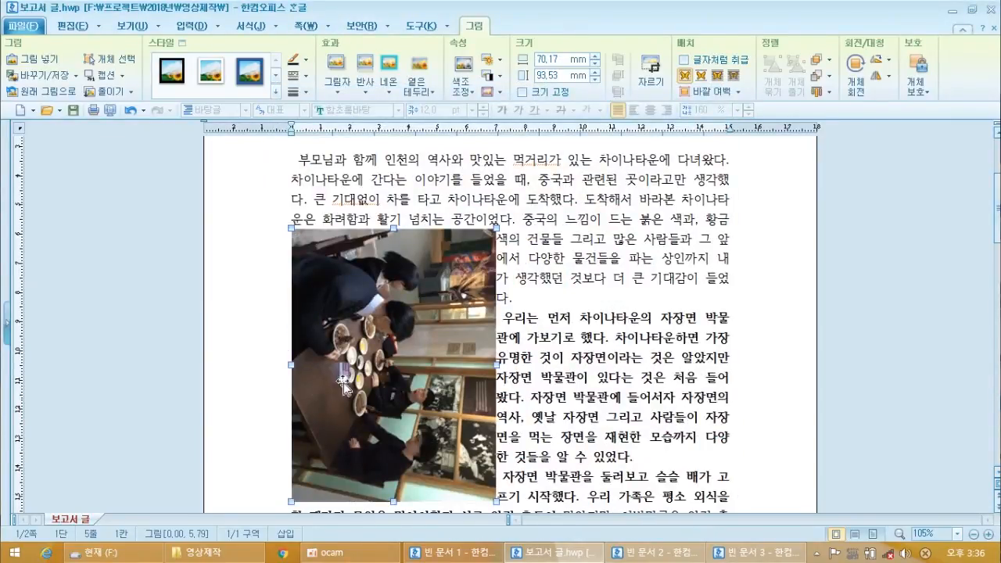
pyautogui.scroll(-1, 374, 356)
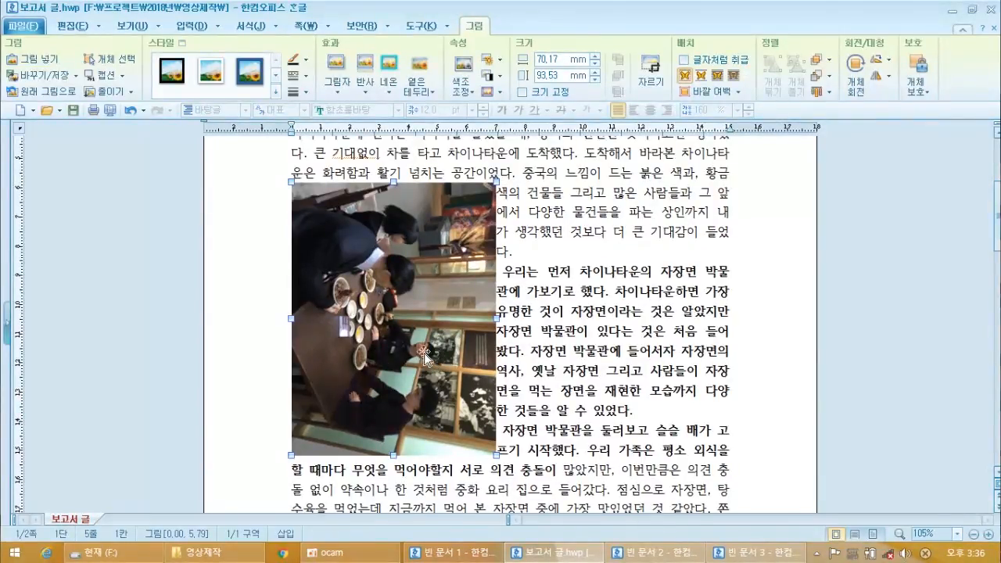
# Enter trial rotation angles of -90° and 180° in the picture's object properties, and apply a rotation angle of 0°.
pyautogui.rightClick(412, 271)
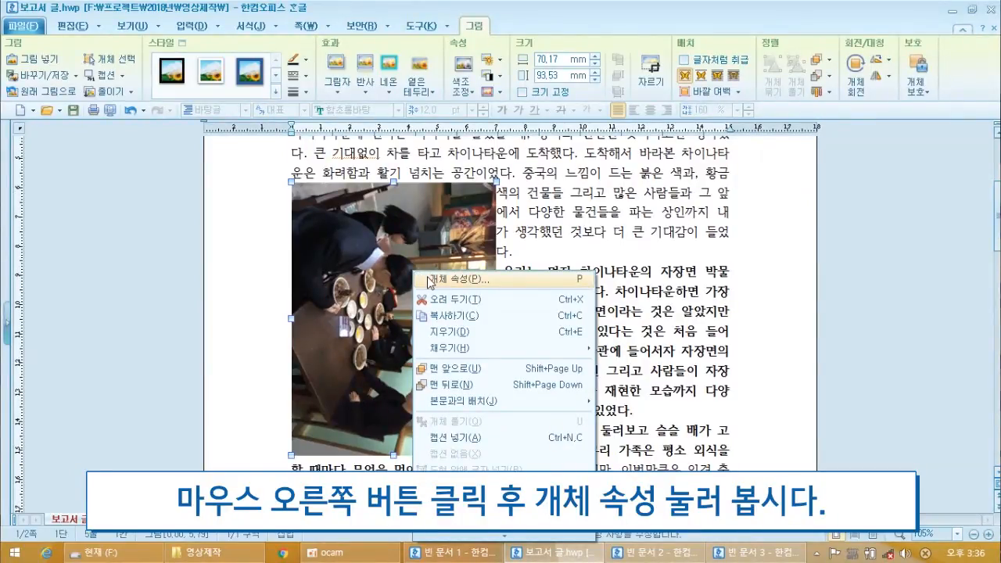
pyautogui.click(452, 279)
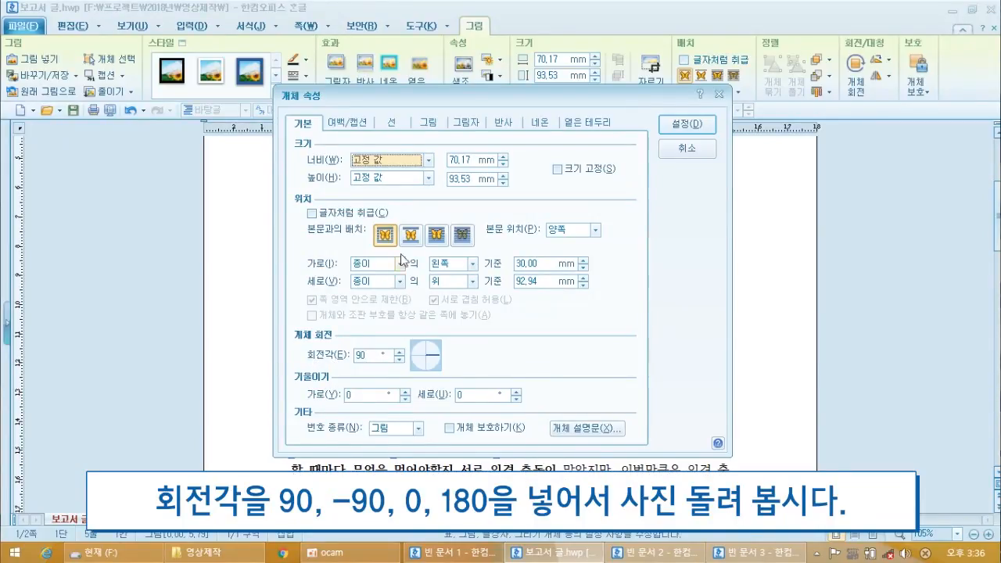
pyautogui.moveTo(425, 99); pyautogui.dragTo(703, 126)
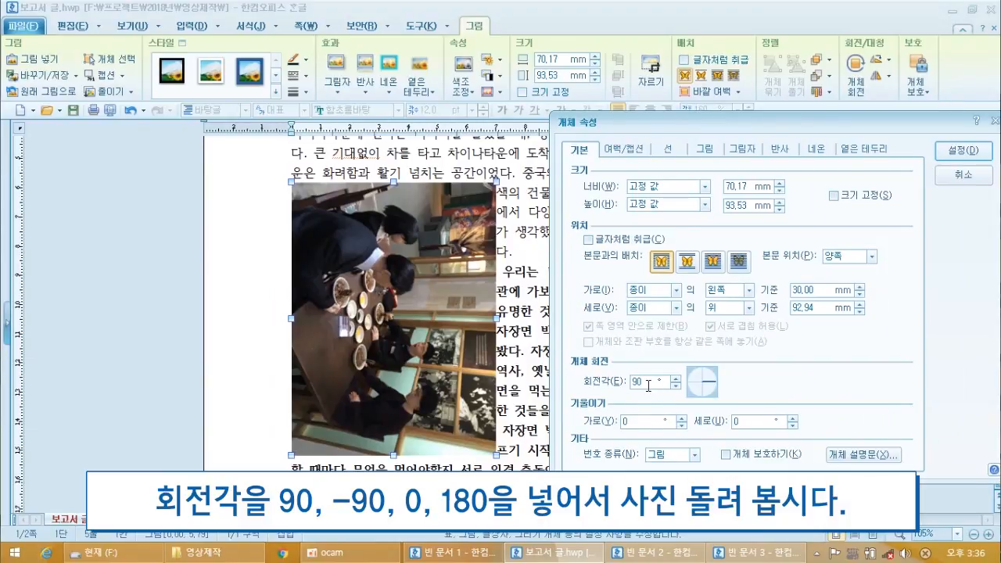
pyautogui.moveTo(643, 384); pyautogui.dragTo(577, 378)
pyautogui.write('0')
pyautogui.press('BackSpace')
pyautogui.write('-90')
pyautogui.press('BackSpace')
pyautogui.press('BackSpace')
pyautogui.press('BackSpace')
pyautogui.write('180')
pyautogui.press('BackSpace')
pyautogui.press('BackSpace')
pyautogui.press('BackSpace')
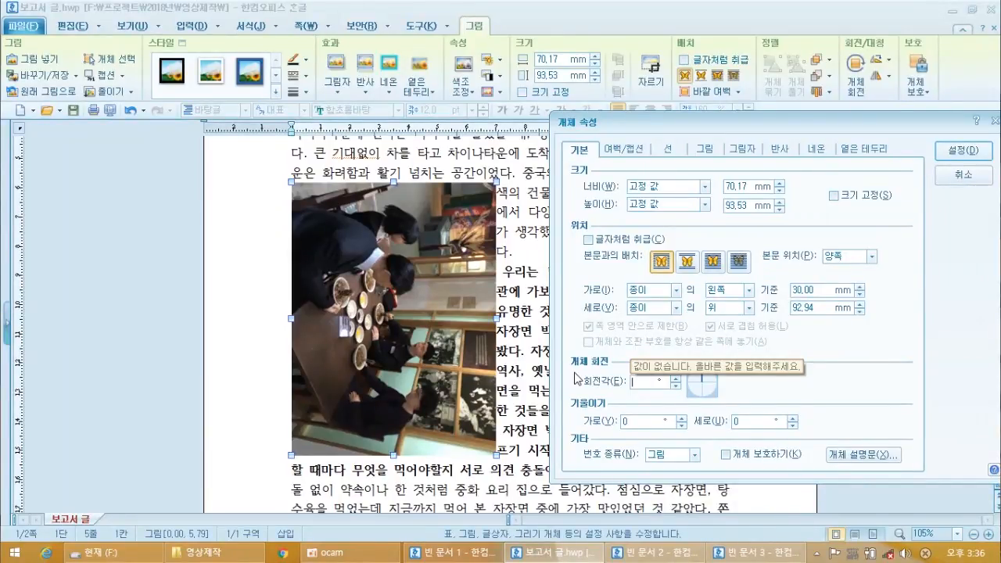
pyautogui.write('0')
pyautogui.press('Return')
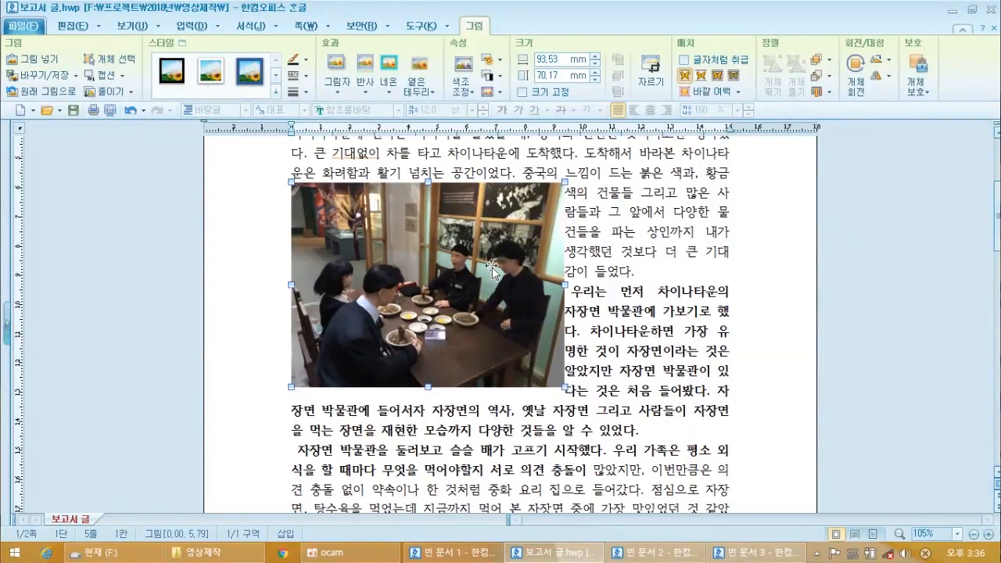
# Move the 자장면 picture down to just below the first body paragraph, along the left margin, and deselect it.
pyautogui.moveTo(470, 244); pyautogui.dragTo(437, 302)
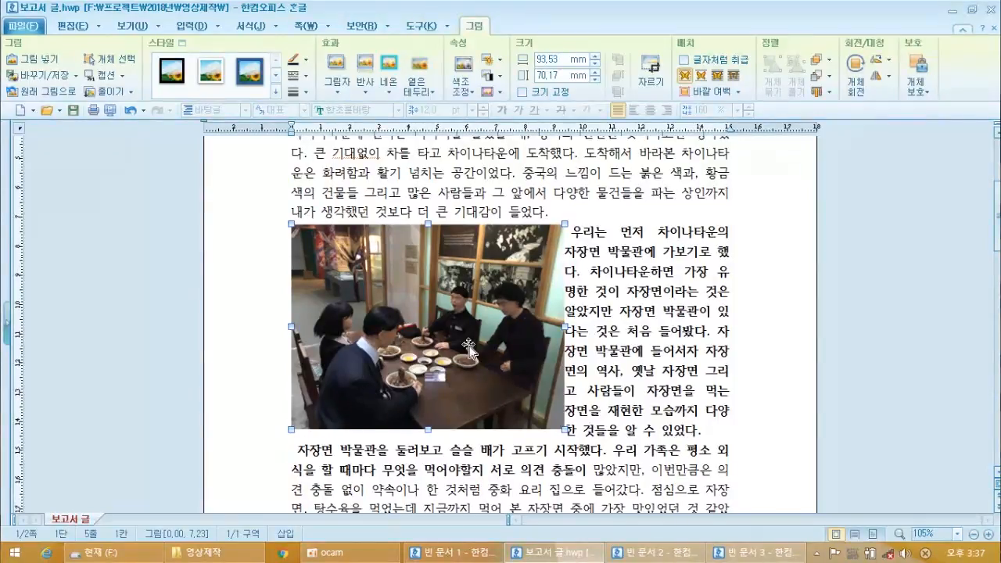
pyautogui.rightClick(426, 261)
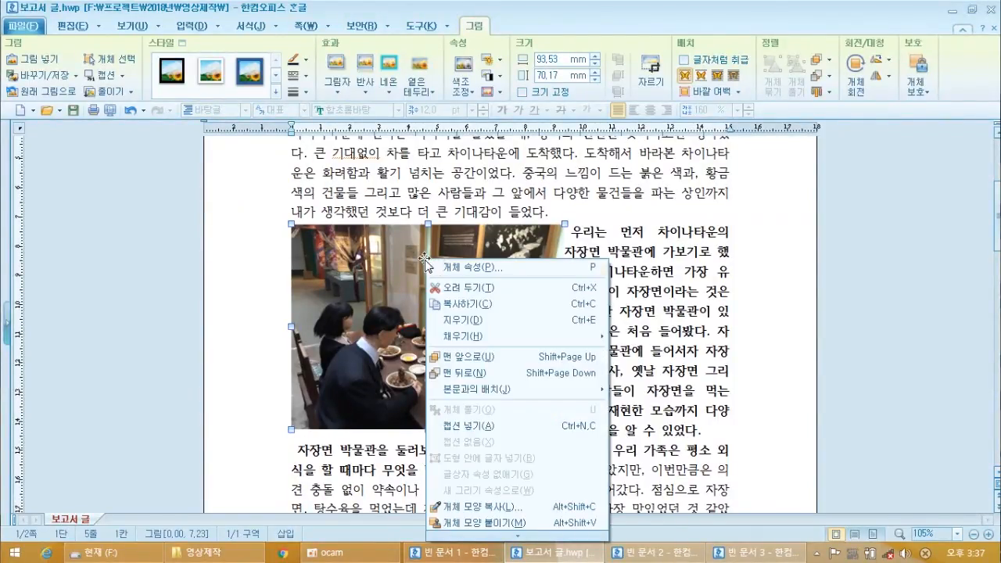
pyautogui.press('Escape')
pyautogui.press('Escape')
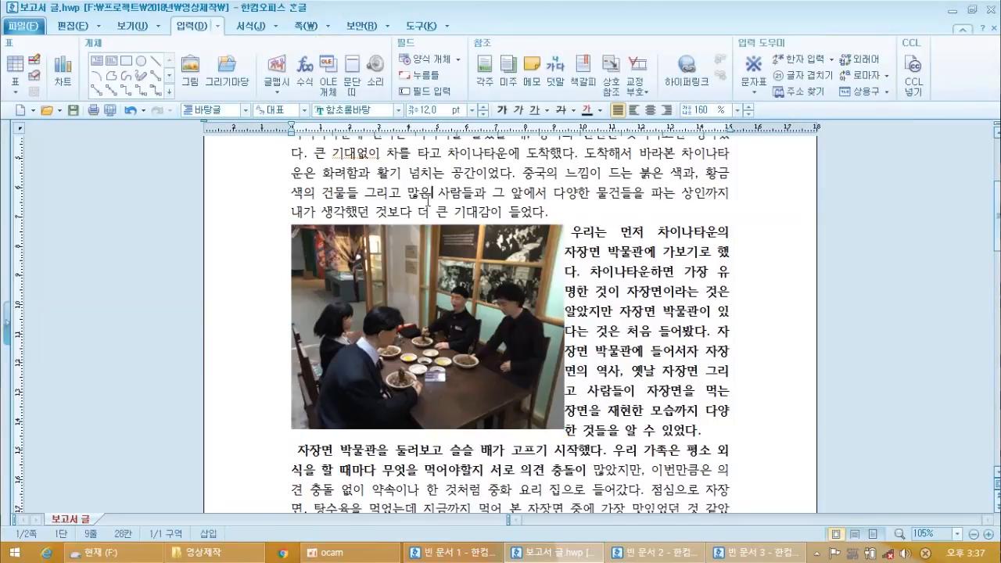
# Enable 글자처럼 취급 (treat as character) for the 자장면 picture in its object properties and apply it.
pyautogui.click(425, 335)
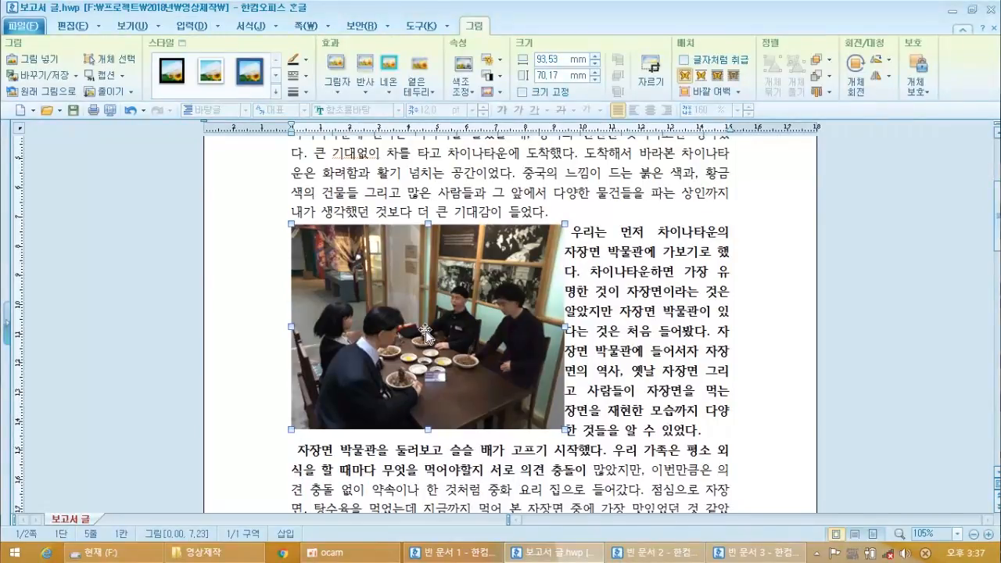
pyautogui.doubleClick(465, 283)
pyautogui.moveTo(317, 138); pyautogui.dragTo(301, 149)
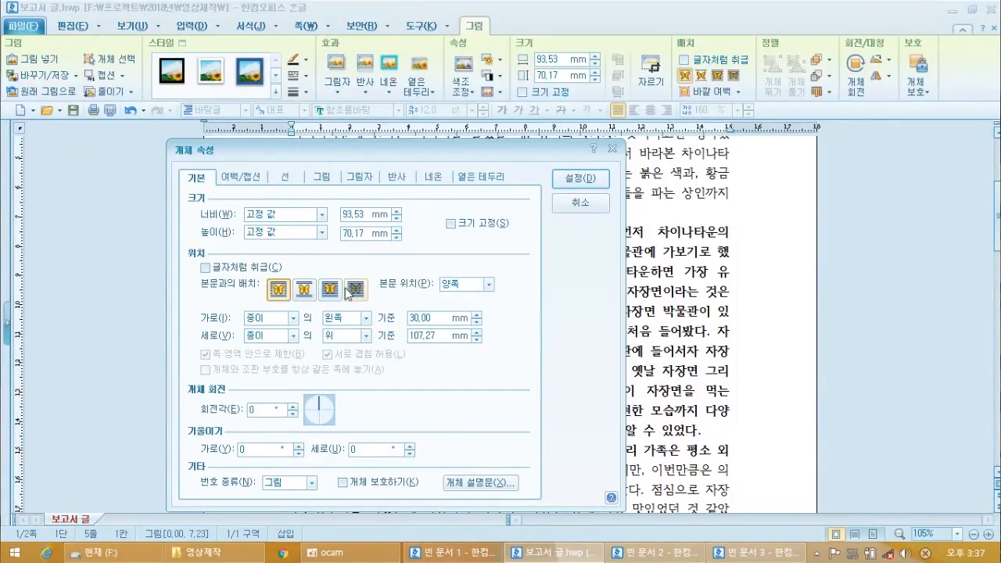
pyautogui.click(207, 269)
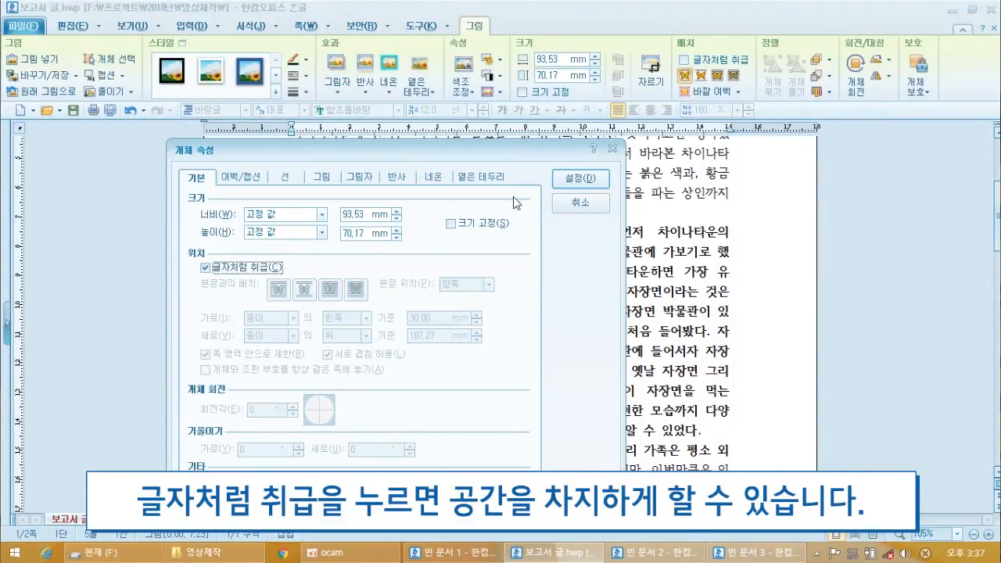
pyautogui.click(580, 178)
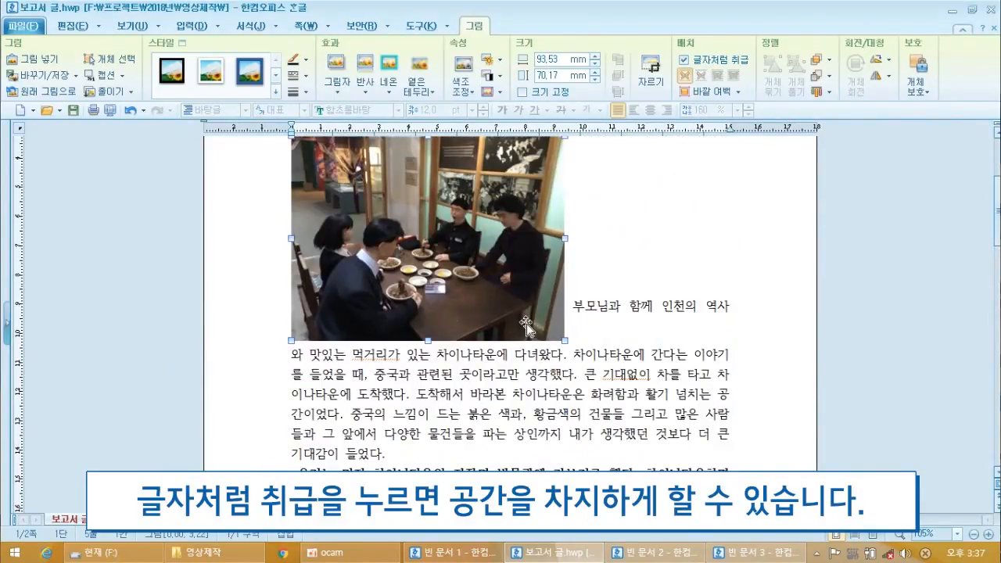
# Insert a line break after the inline 자장면 picture so that the first body paragraph starts below it.
pyautogui.click(567, 299)
pyautogui.press('Return')
pyautogui.click(524, 275)
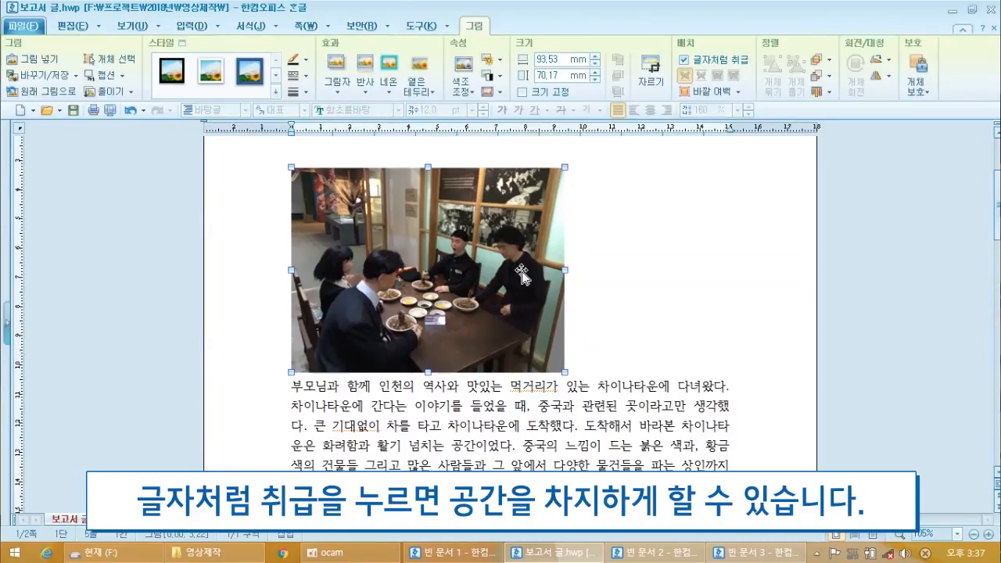
pyautogui.scroll(3, 491, 297)
pyautogui.scroll(-3, 505, 351)
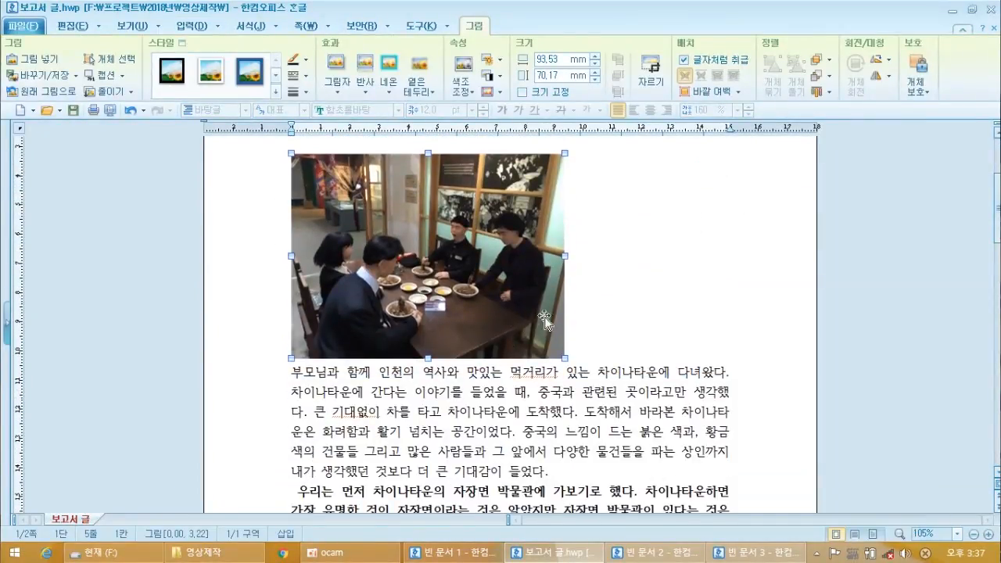
# Move the inline 자장면 picture to the end of the first body paragraph and put a line break before it.
pyautogui.click(663, 310)
pyautogui.moveTo(435, 286); pyautogui.dragTo(634, 418)
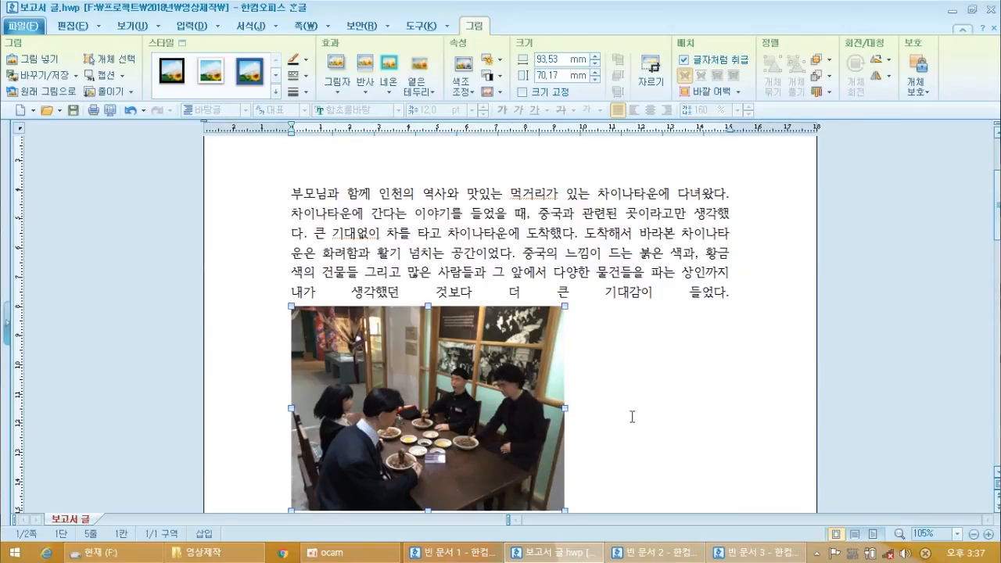
pyautogui.click(748, 297)
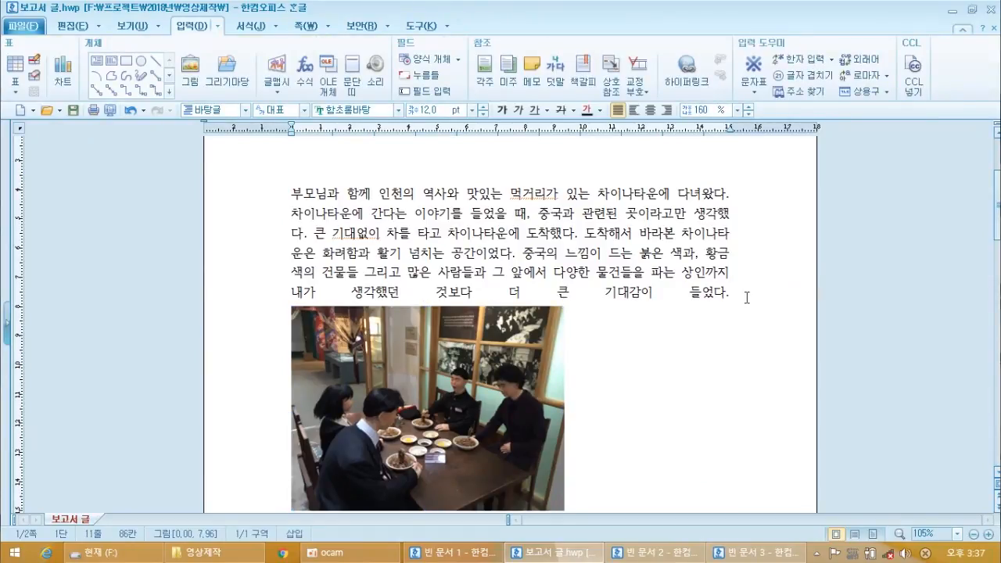
pyautogui.press('Return')
# Turn off 글자처럼 취급 for the 자장면 picture, choose wrapping with text beside it, and place it at the left margin below the first paragraph.
pyautogui.scroll(-3, 747, 297)
pyautogui.click(444, 273)
pyautogui.doubleClick(444, 274)
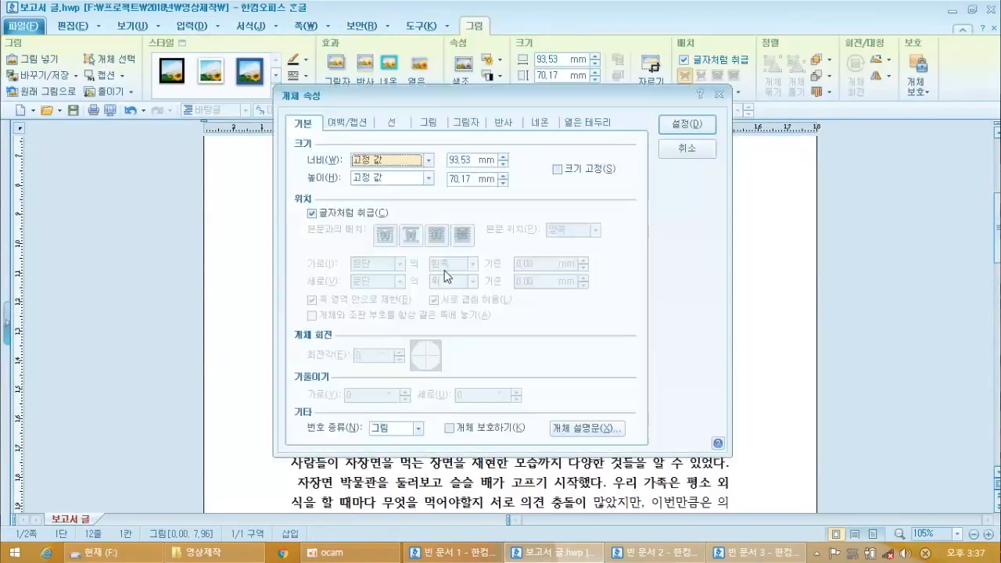
pyautogui.click(313, 213)
pyautogui.click(386, 234)
pyautogui.click(681, 124)
pyautogui.moveTo(421, 275)
pyautogui.mouseDown()
pyautogui.moveTo(420, 289)
pyautogui.moveTo(426, 279)
pyautogui.mouseUp()
# Delete the blank line above the picture and the extra blank line between the author line and the first body paragraph.
pyautogui.click(544, 188)
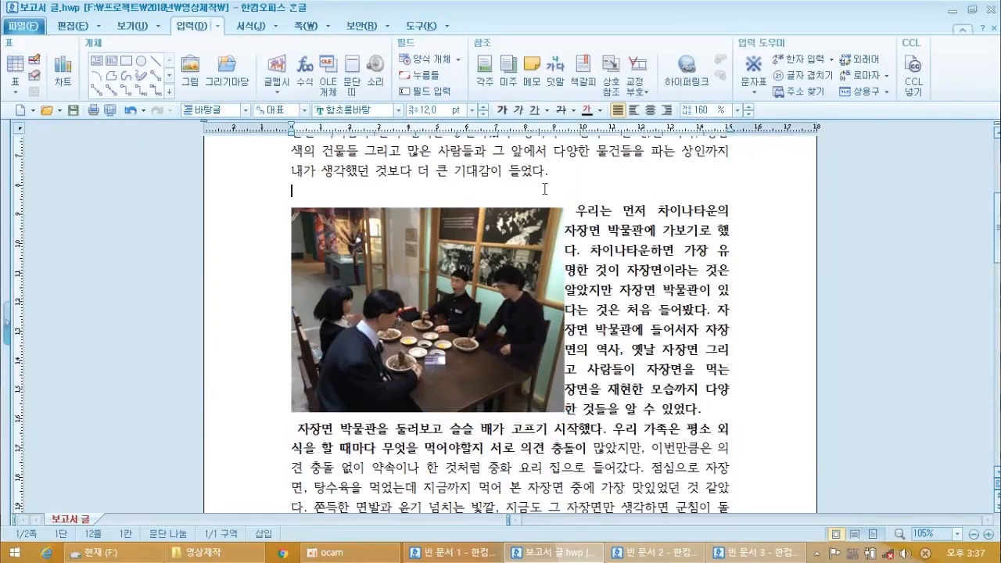
pyautogui.press('BackSpace')
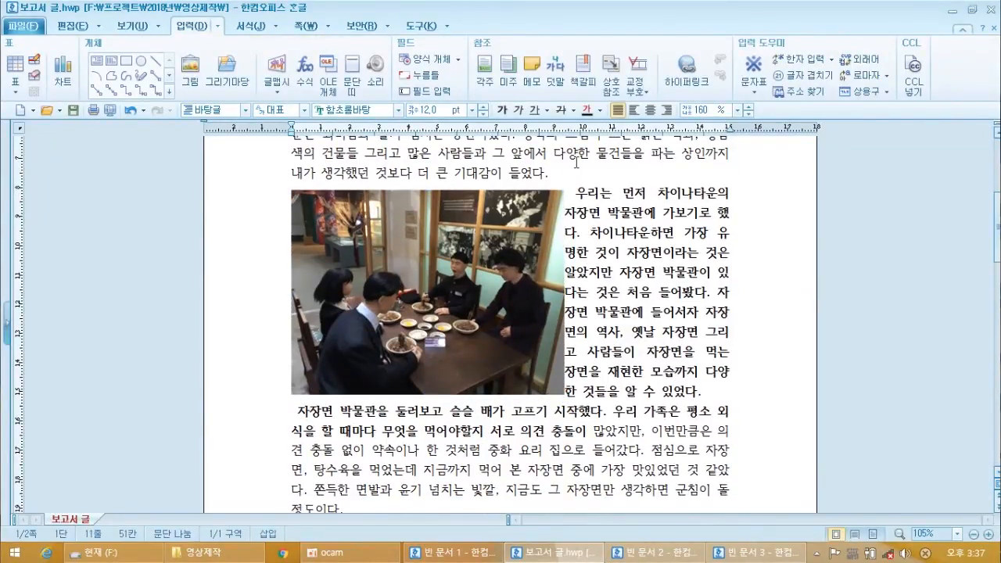
pyautogui.scroll(-3, 577, 162)
pyautogui.scroll(5, 587, 169)
pyautogui.click(485, 223)
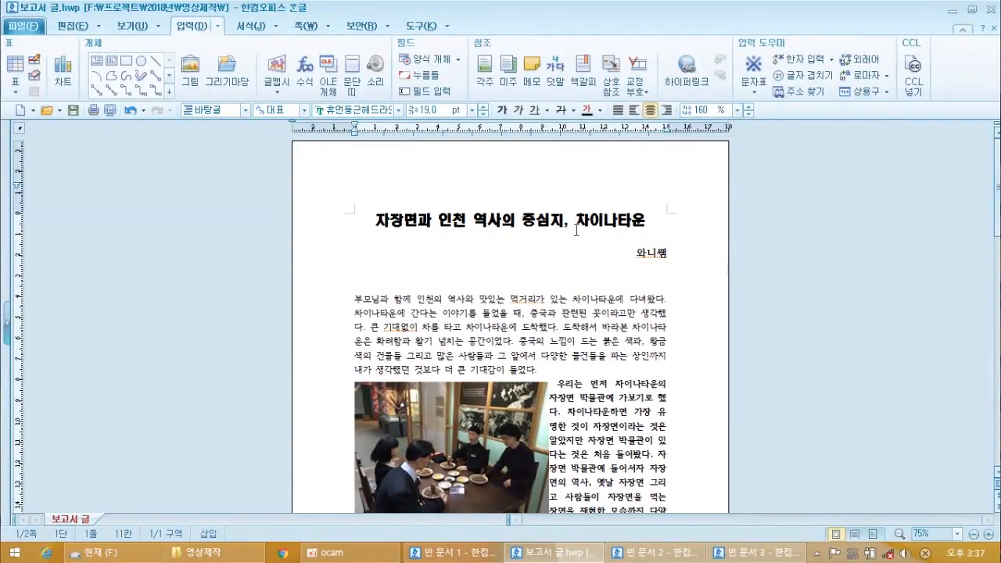
pyautogui.click(626, 267)
pyautogui.press('BackSpace')
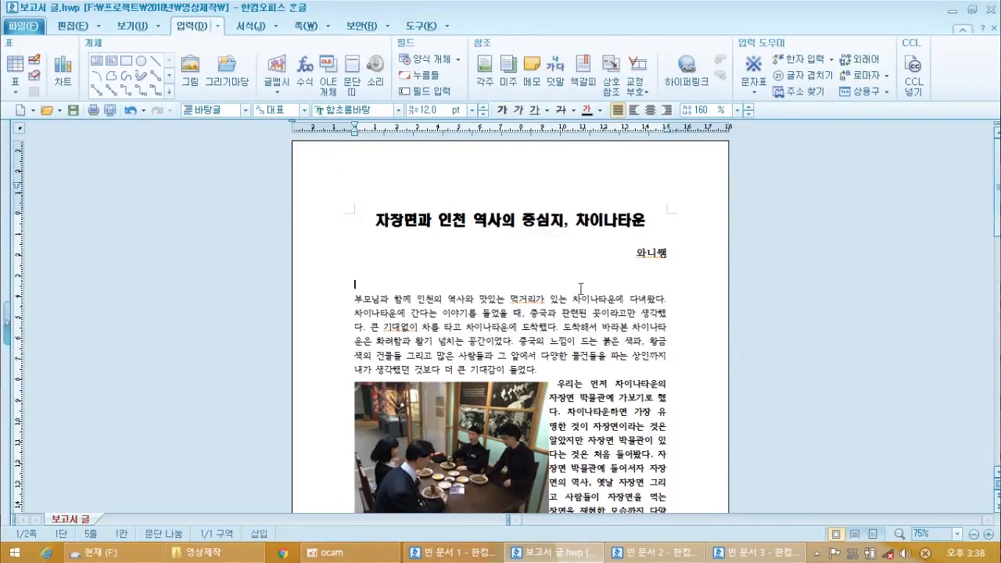
pyautogui.press('BackSpace')
# Look over the page layout of the report, checking how the text flows around the 자장면 picture.
pyautogui.scroll(-2, 448, 385)
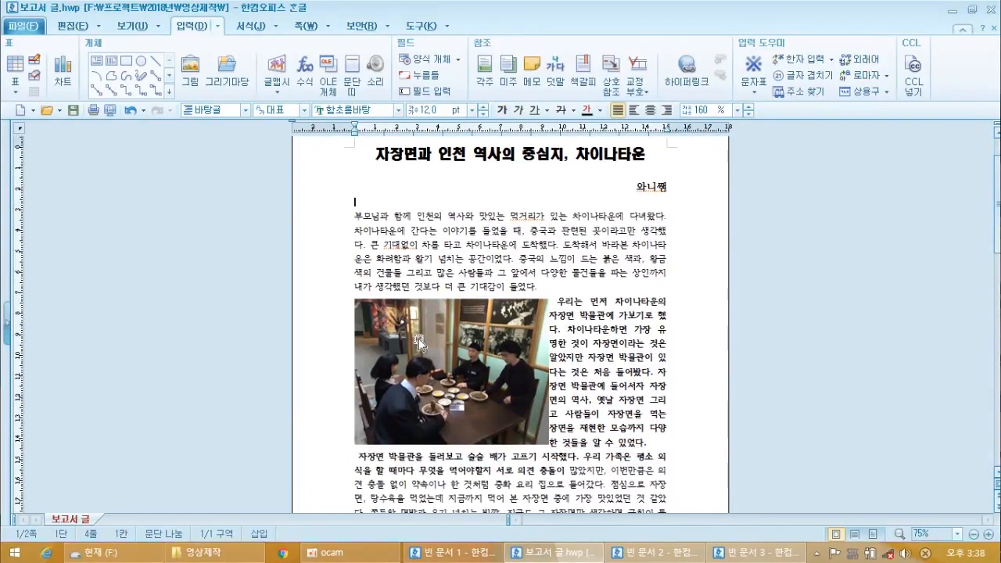
pyautogui.scroll(-1, 456, 412)
pyautogui.scroll(-2, 455, 412)
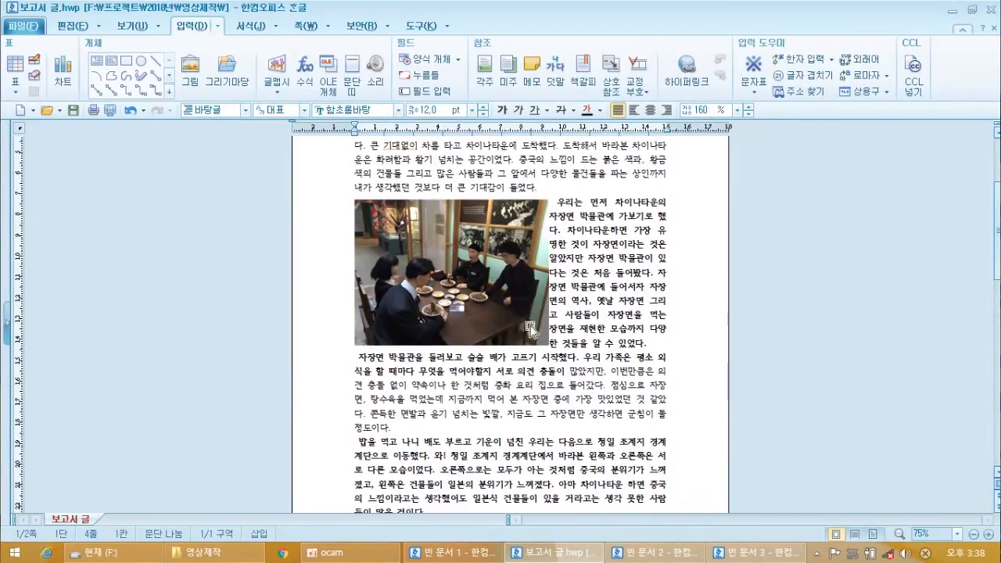
pyautogui.scroll(-2, 514, 305)
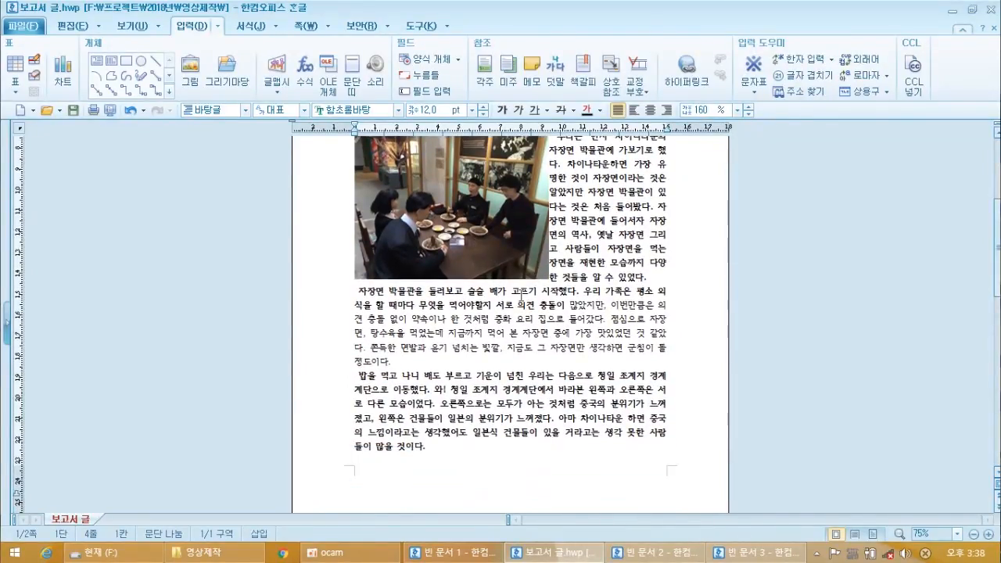
pyautogui.scroll(1, 520, 298)
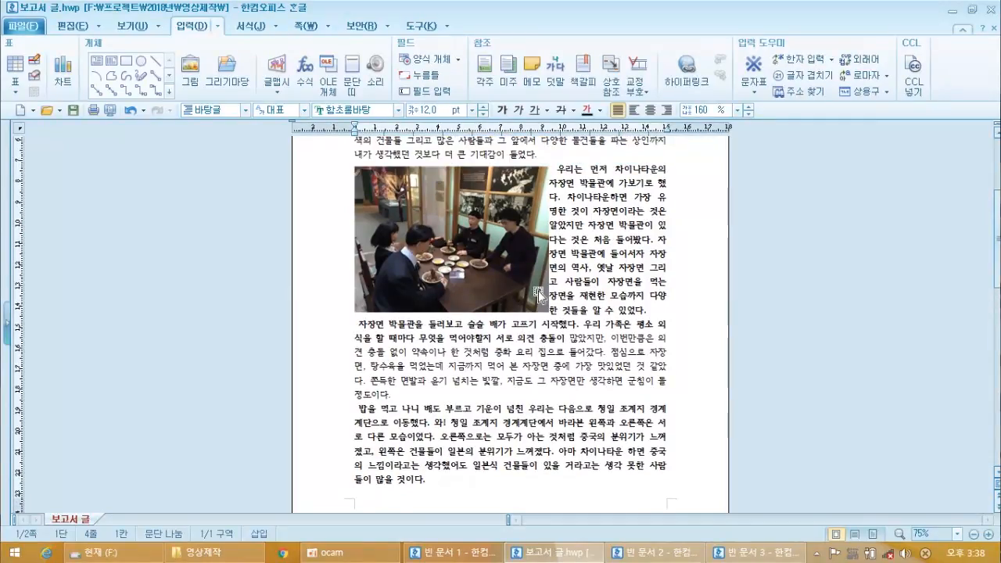
pyautogui.scroll(3, 538, 295)
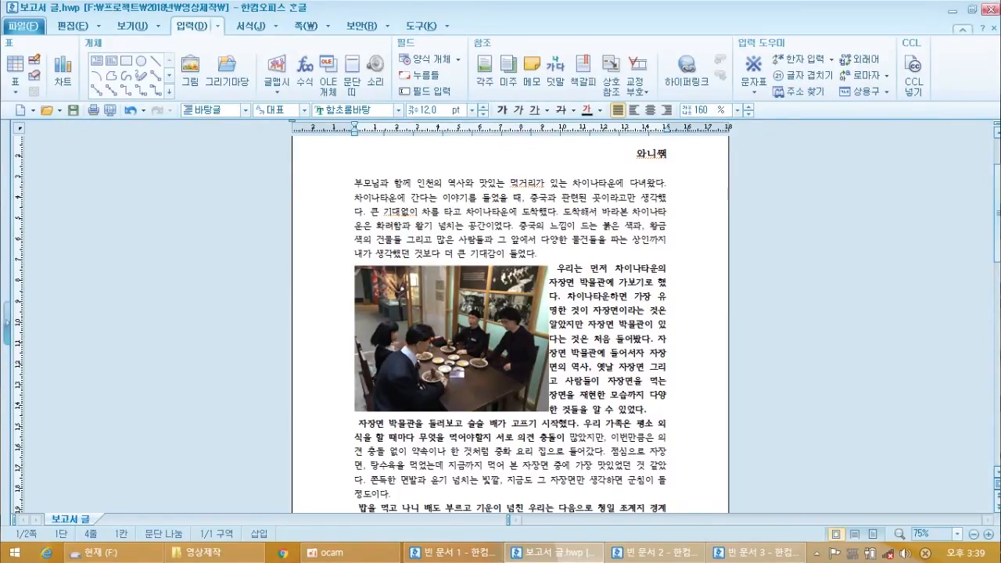
pyautogui.moveTo(1000, 2)
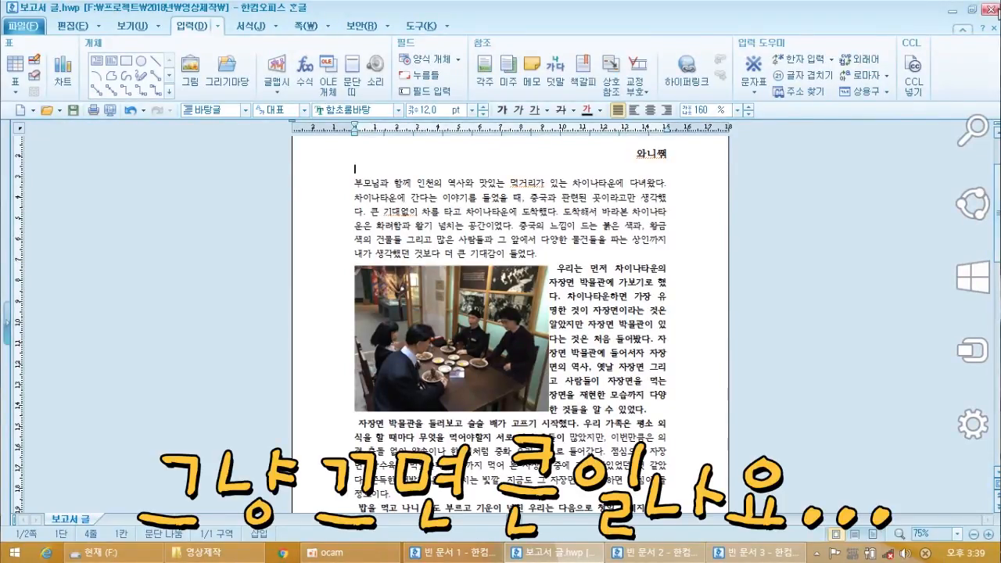
pyautogui.click(619, 227)
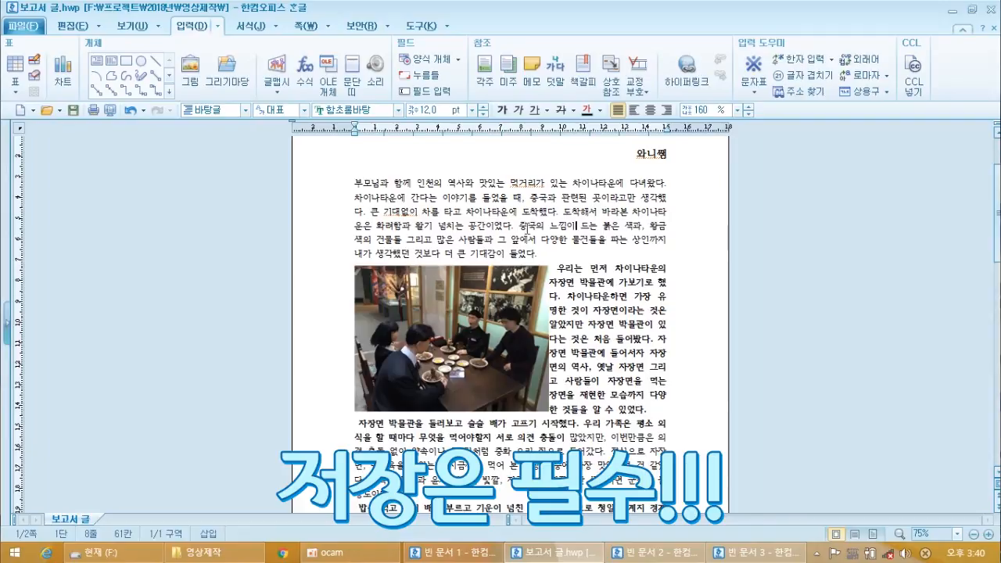
# Save the report, and save it under another name on the desktop (바탕 화면) as 와니쌤 보고서.
pyautogui.click(72, 110)
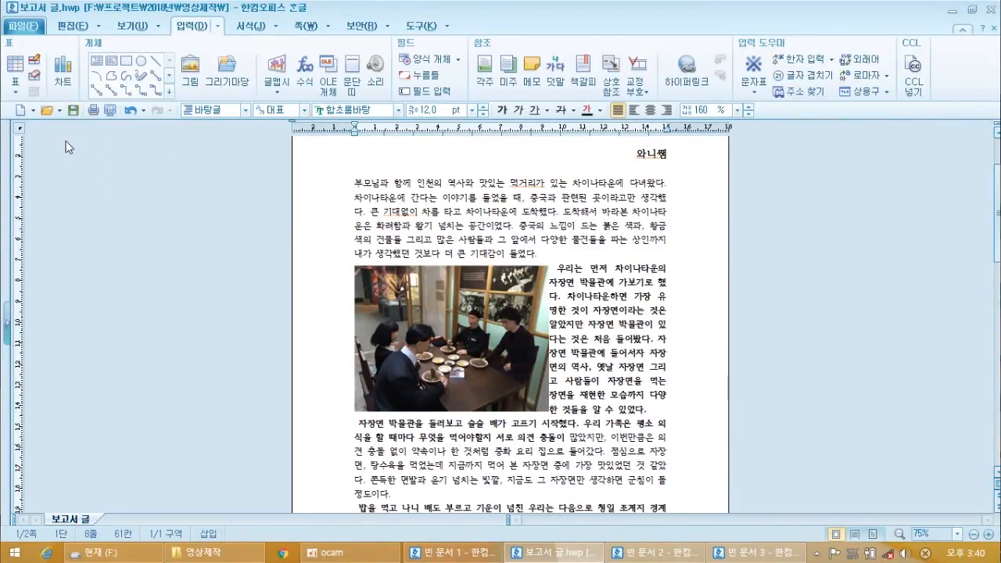
pyautogui.click(72, 109)
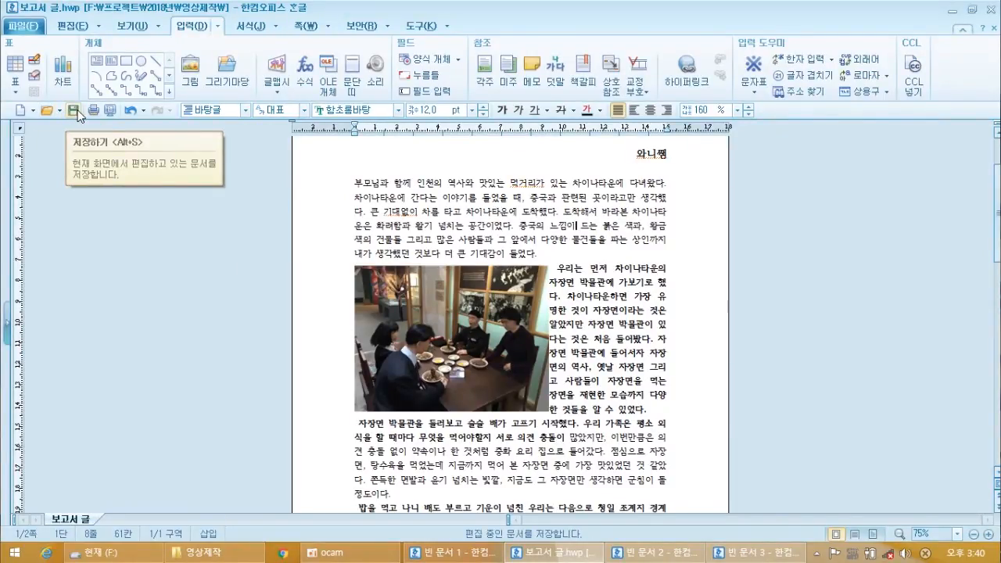
pyautogui.click(37, 28)
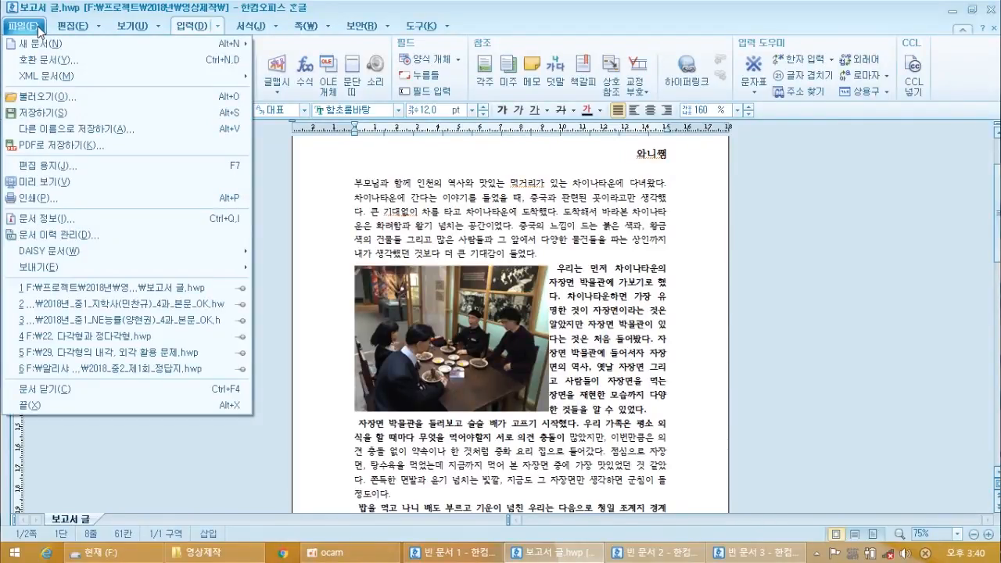
pyautogui.click(93, 129)
pyautogui.click(296, 225)
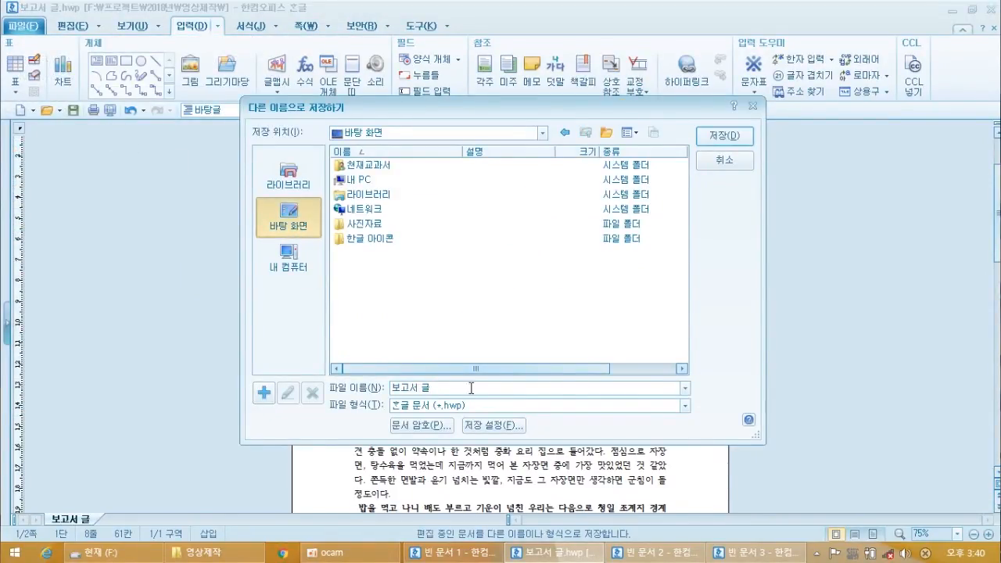
pyautogui.moveTo(445, 386); pyautogui.dragTo(147, 337)
pyautogui.write('완니쌤 보')
pyautogui.click(708, 135)
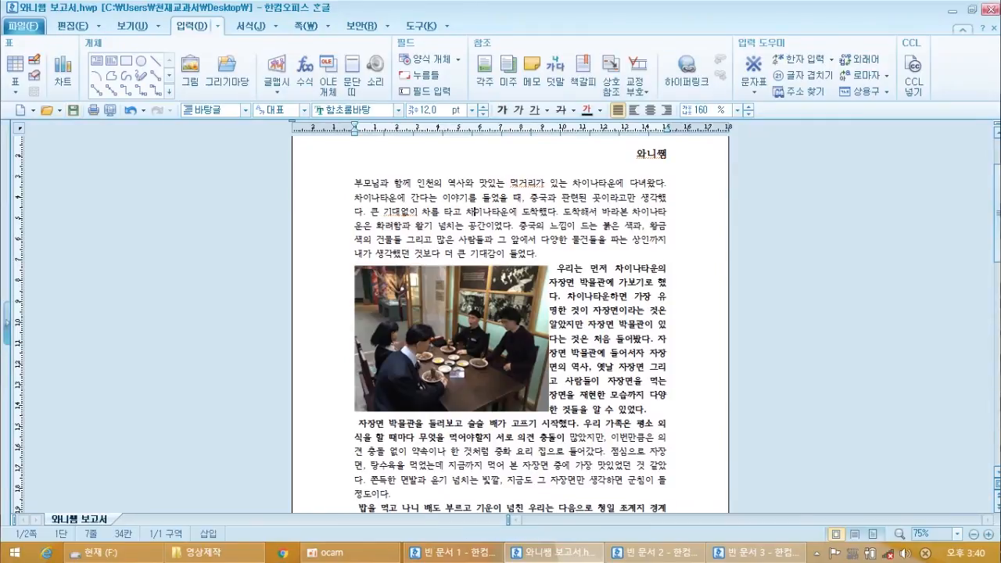
# Close the report window and reopen the file 와니쌤 보고서 from the desktop in the blank document window.
pyautogui.click(991, 9)
pyautogui.click(991, 9)
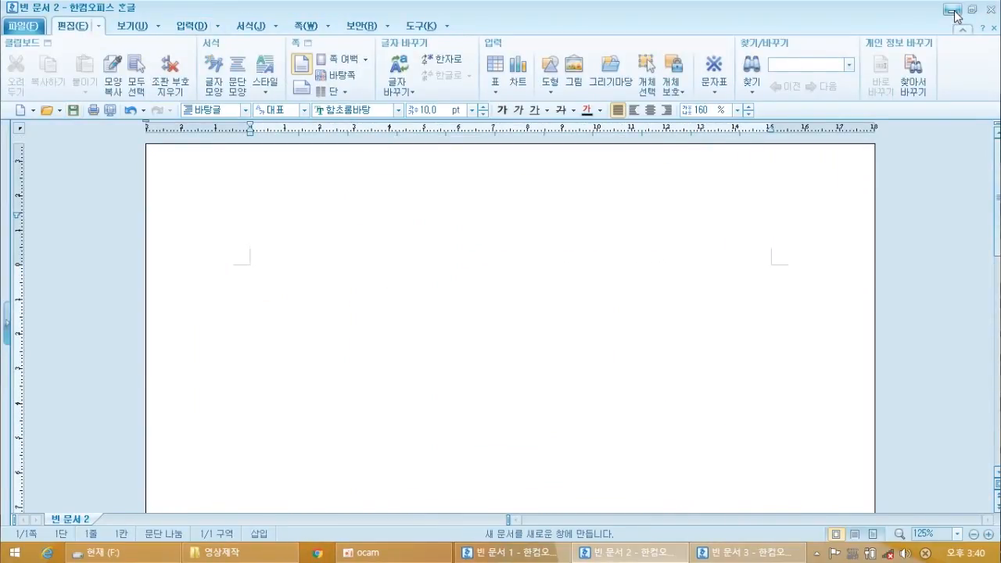
pyautogui.click(58, 110)
pyautogui.click(49, 112)
pyautogui.click(49, 112)
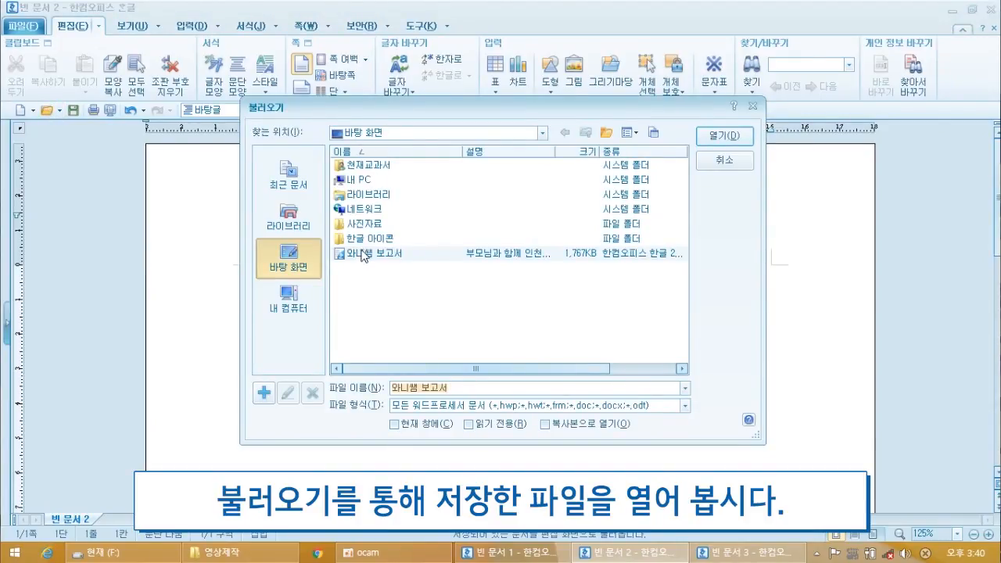
pyautogui.click(721, 138)
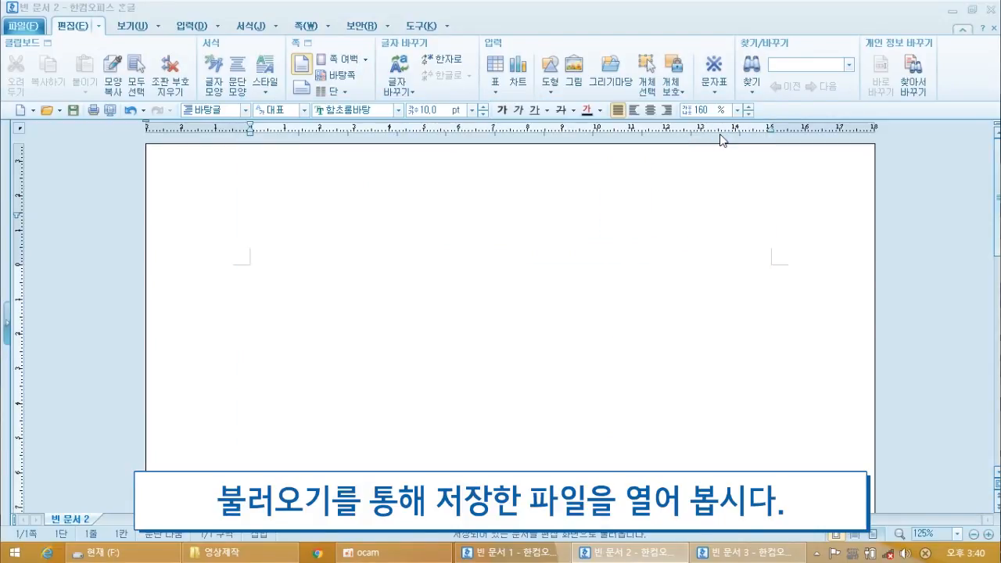
# Look through the reopened report, checking its title, body paragraphs and picture.
pyautogui.scroll(-3, 407, 233)
pyautogui.scroll(-15, 407, 233)
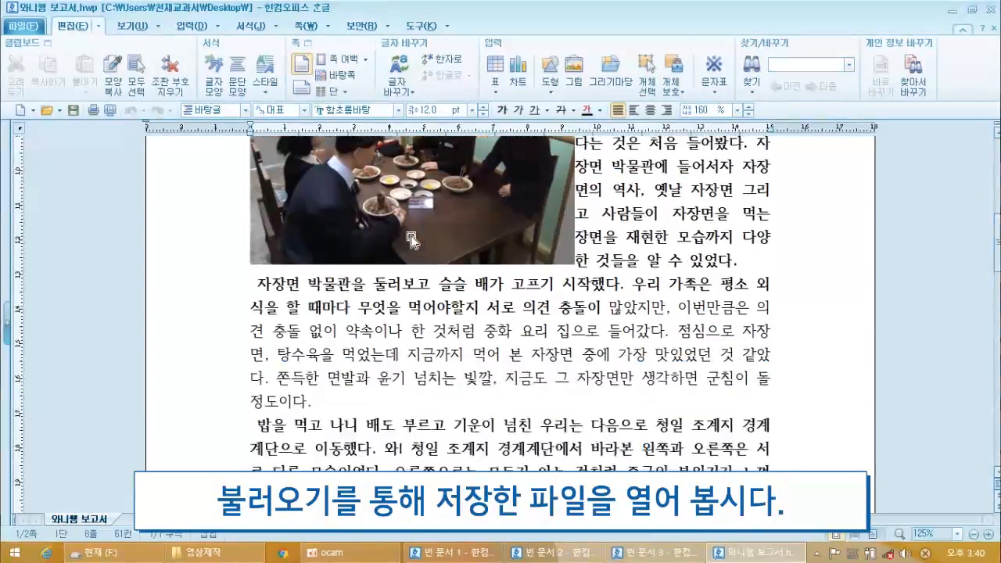
pyautogui.scroll(18, 420, 232)
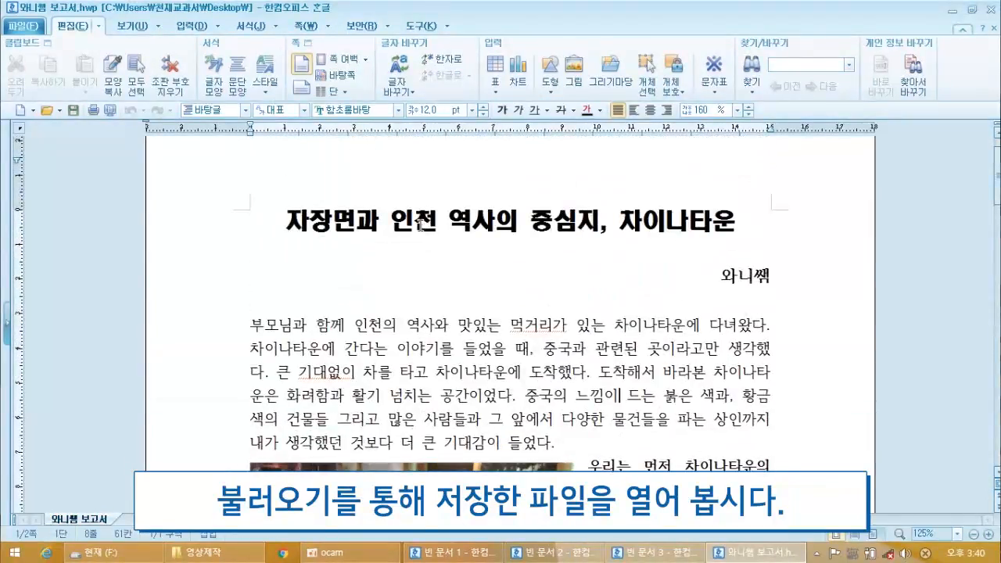
pyautogui.scroll(-3, 420, 232)
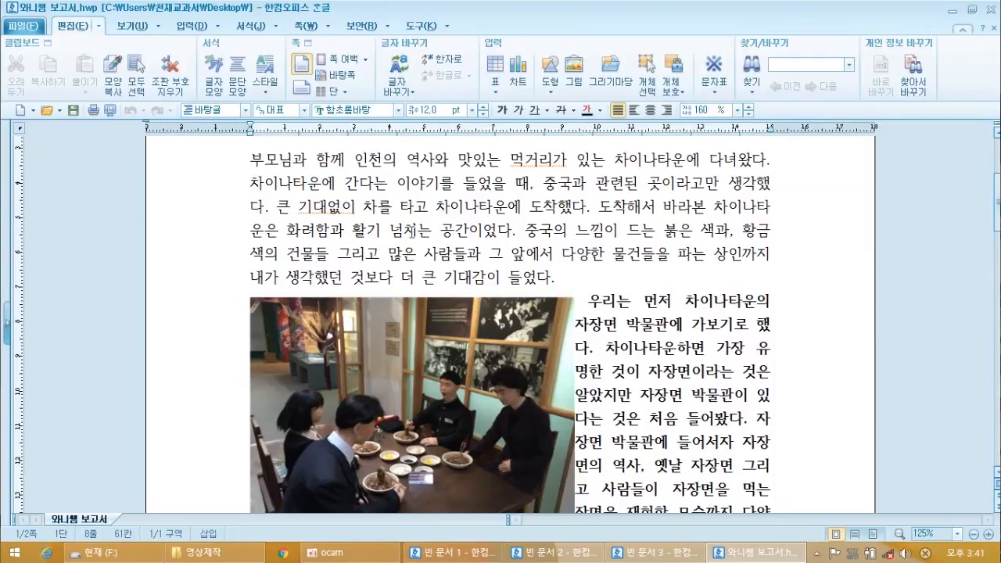
pyautogui.scroll(2, 412, 227)
pyautogui.scroll(-2, 418, 234)
pyautogui.click(394, 218)
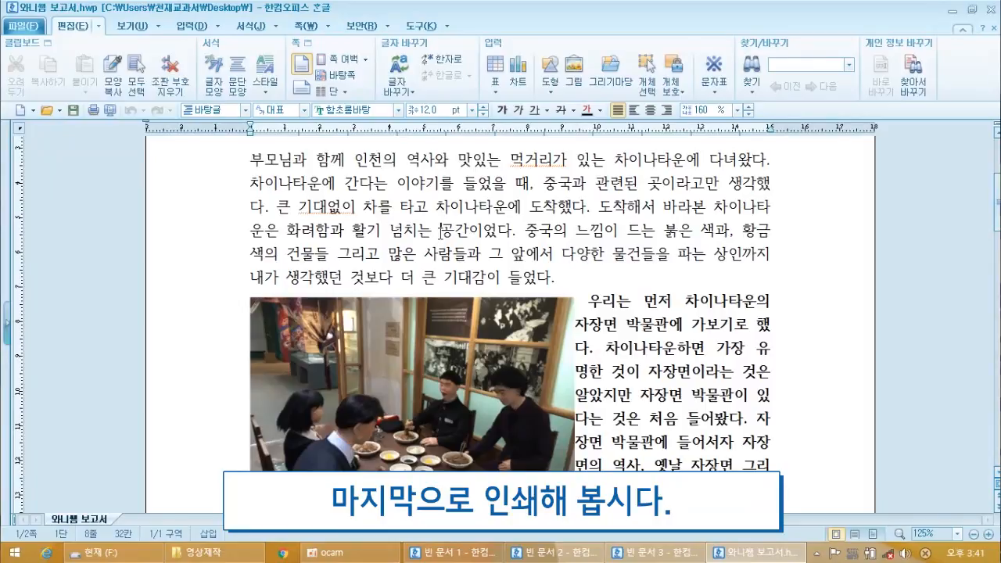
pyautogui.click(100, 110)
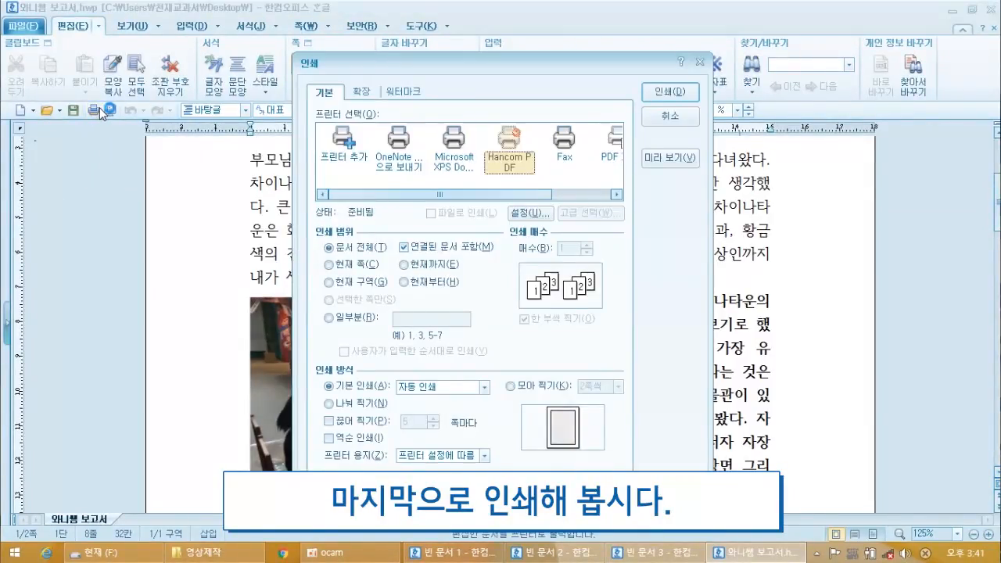
pyautogui.click(655, 122)
pyautogui.click(22, 26)
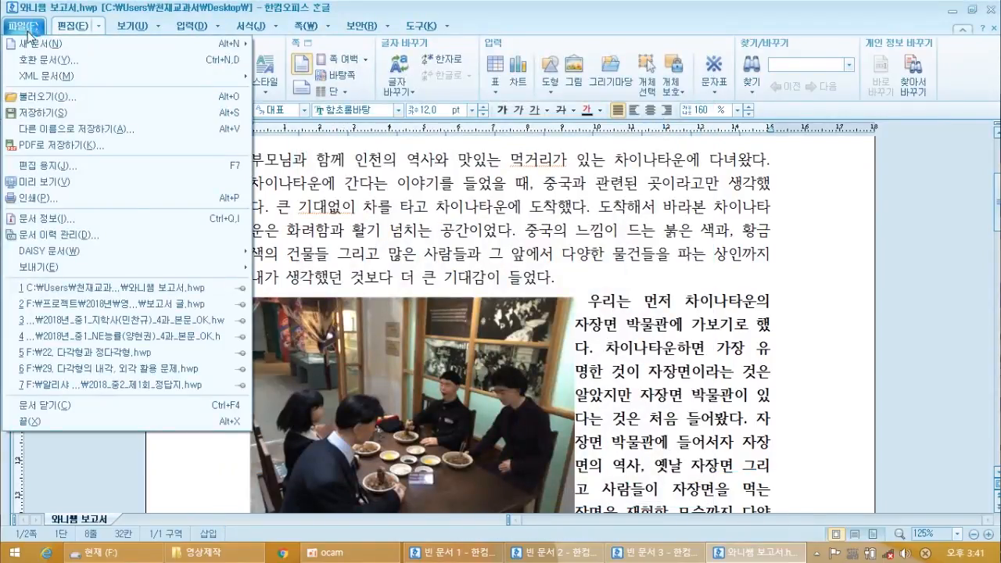
pyautogui.click(436, 204)
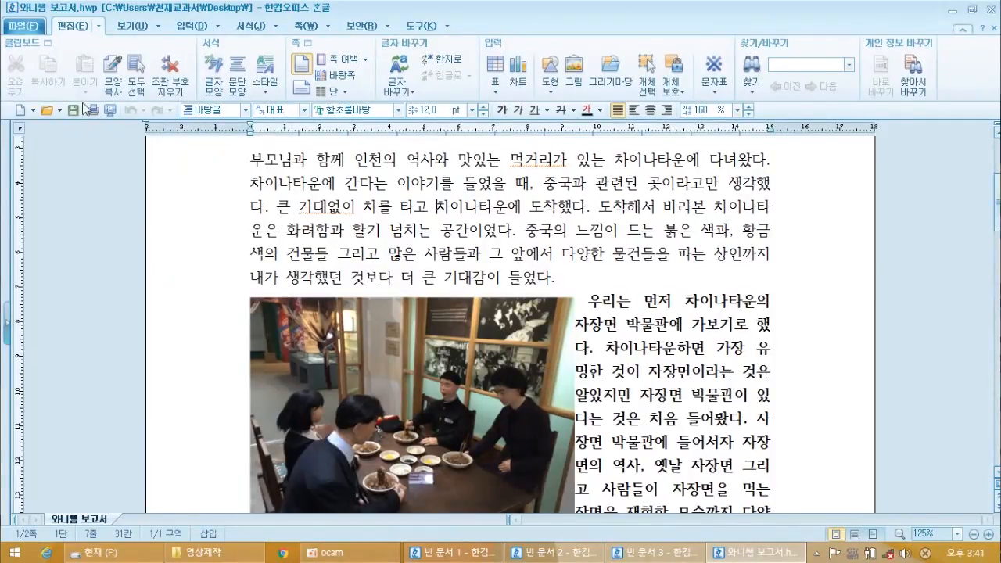
# Print the whole report with Microsoft XPS Document Writer selected as the printer.
pyautogui.click(95, 109)
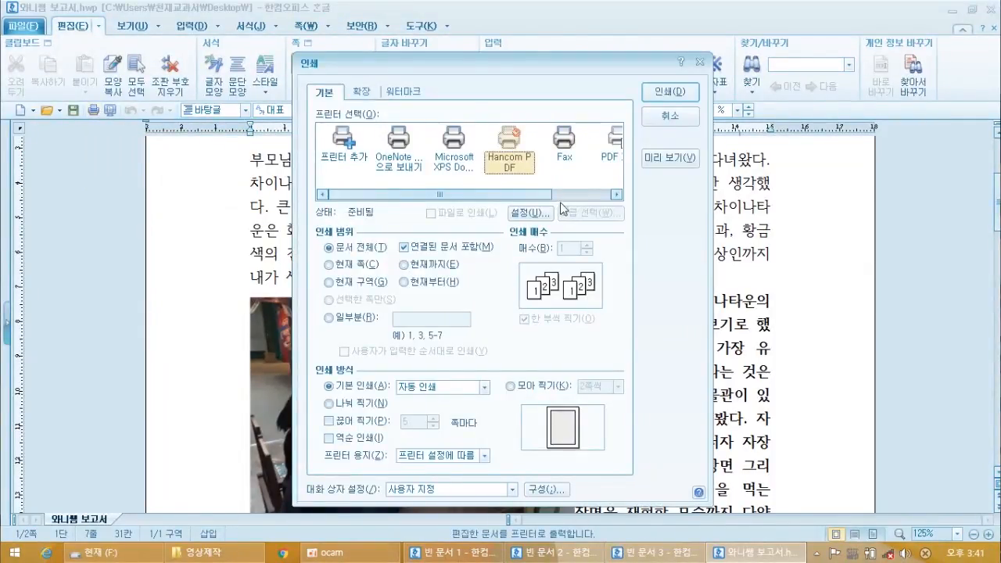
pyautogui.moveTo(537, 194)
pyautogui.mouseDown()
pyautogui.moveTo(594, 197)
pyautogui.moveTo(522, 195)
pyautogui.mouseUp()
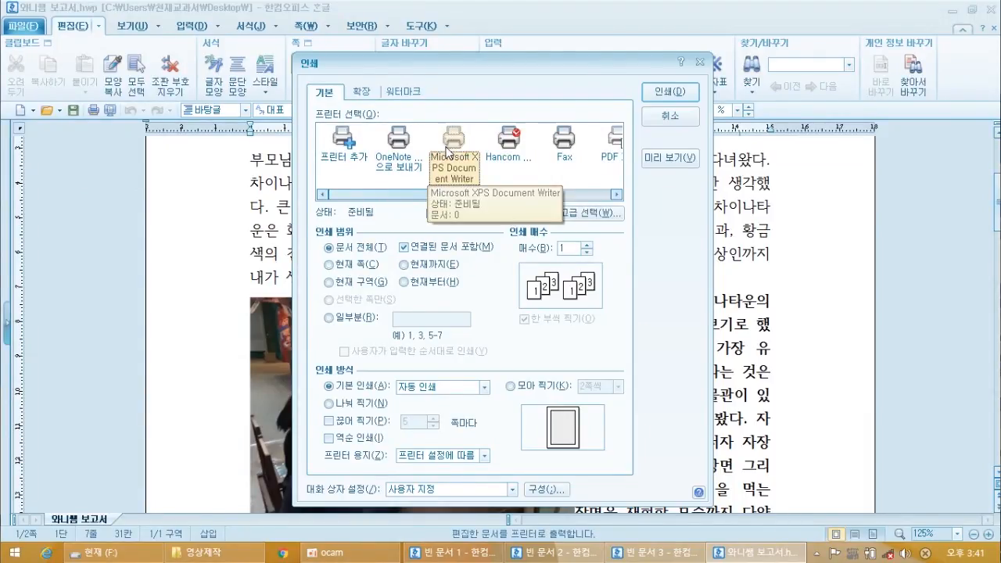
pyautogui.click(670, 94)
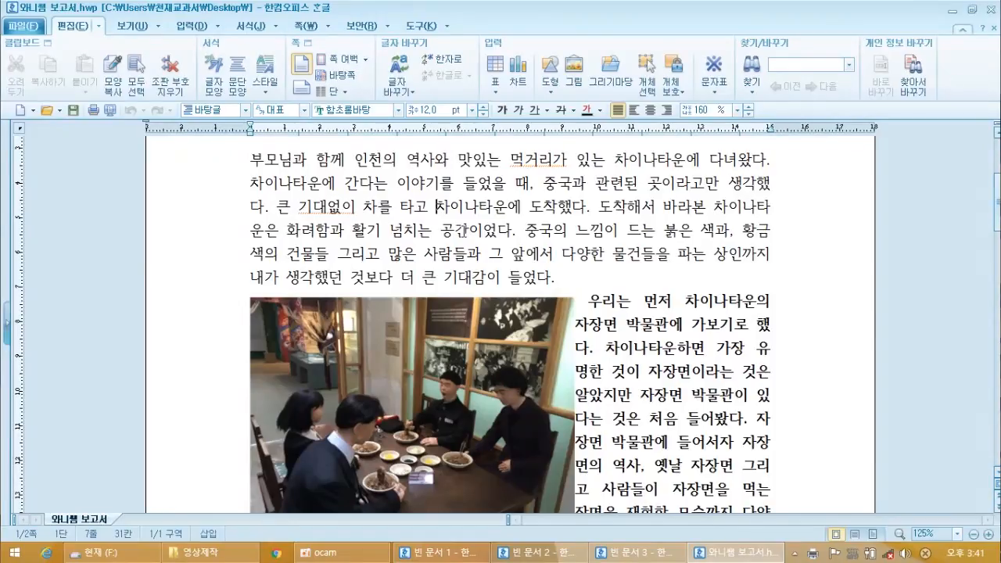
pyautogui.click(520, 233)
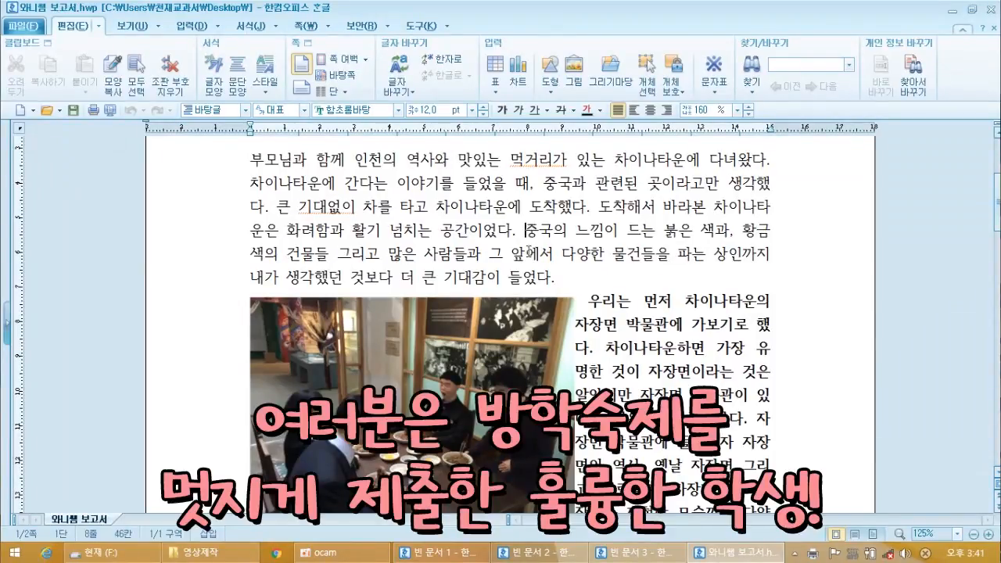
pyautogui.scroll(3, 522, 250)
pyautogui.moveTo(288, 279); pyautogui.dragTo(728, 349)
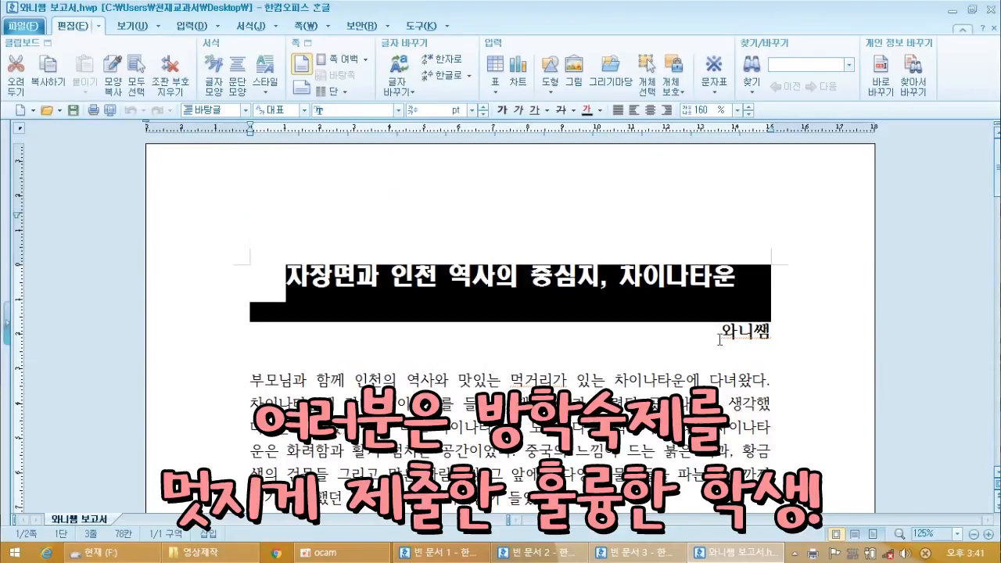